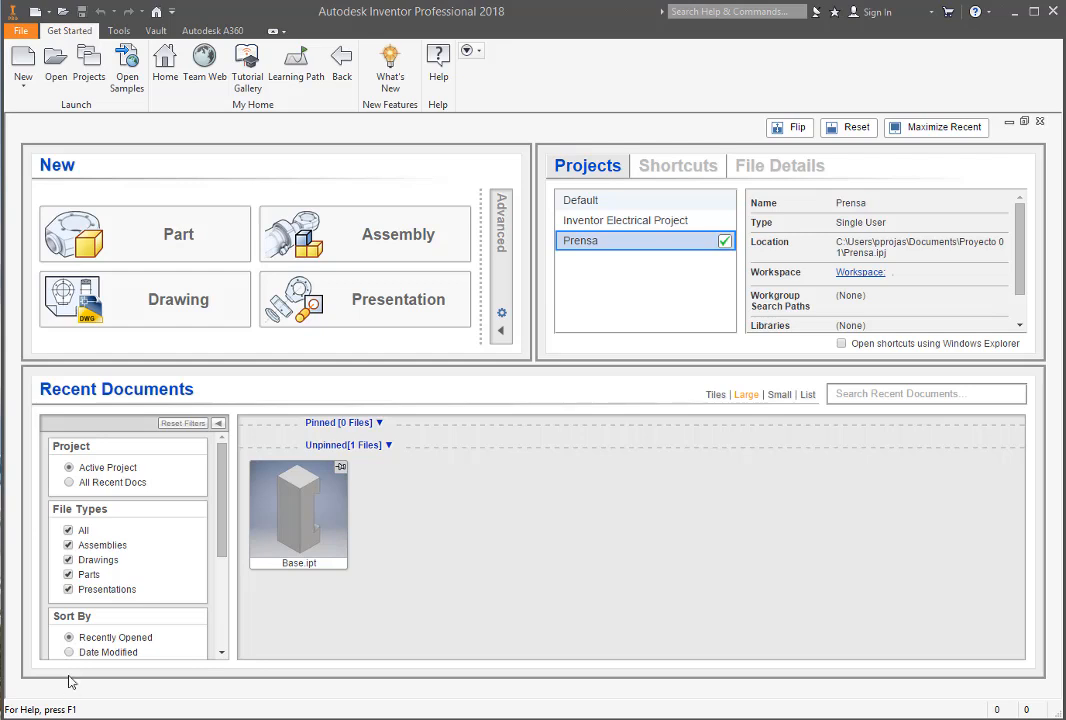
Step: Create a new part and start a 2D sketch on the YZ plane
click(157, 253)
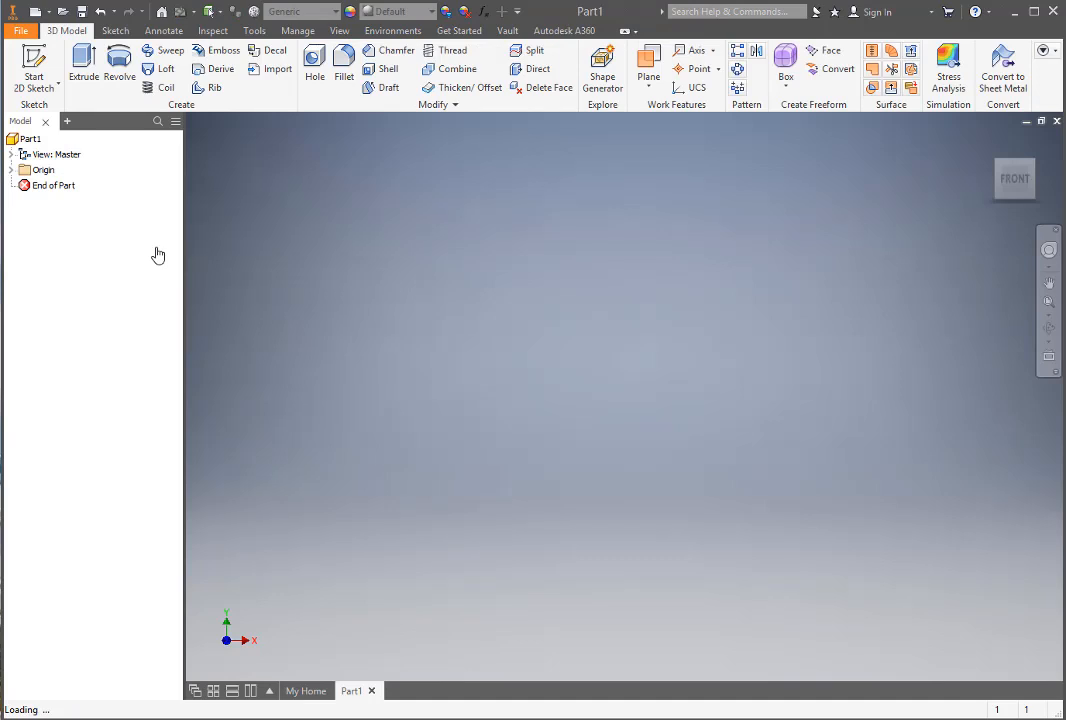
click(37, 70)
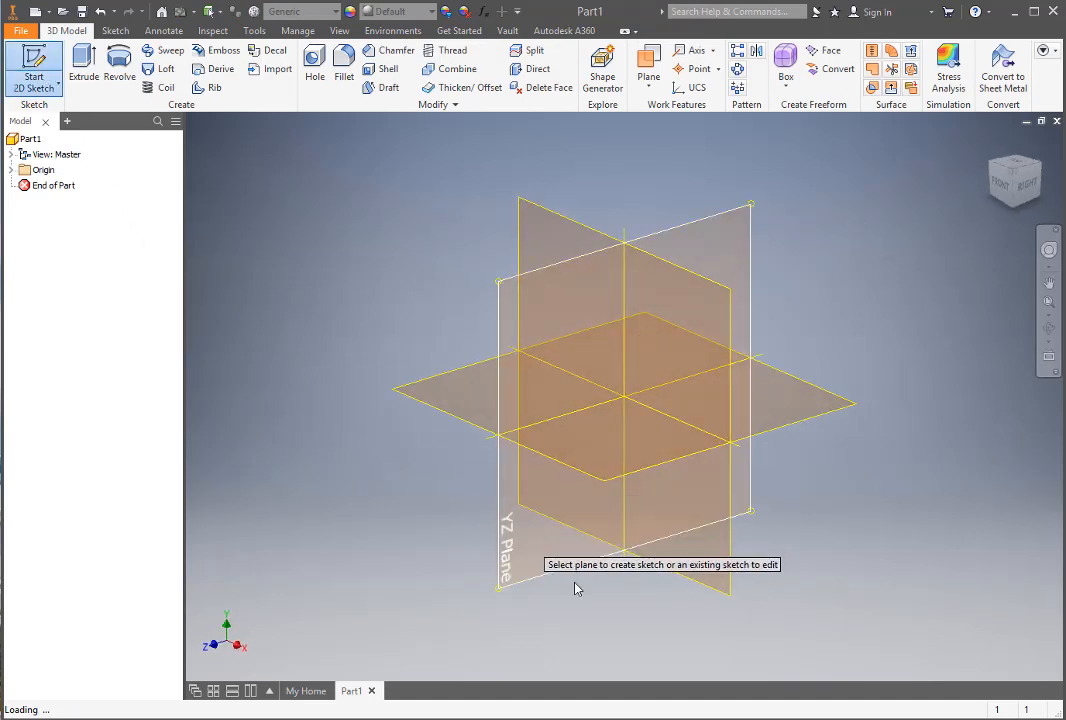
click(565, 553)
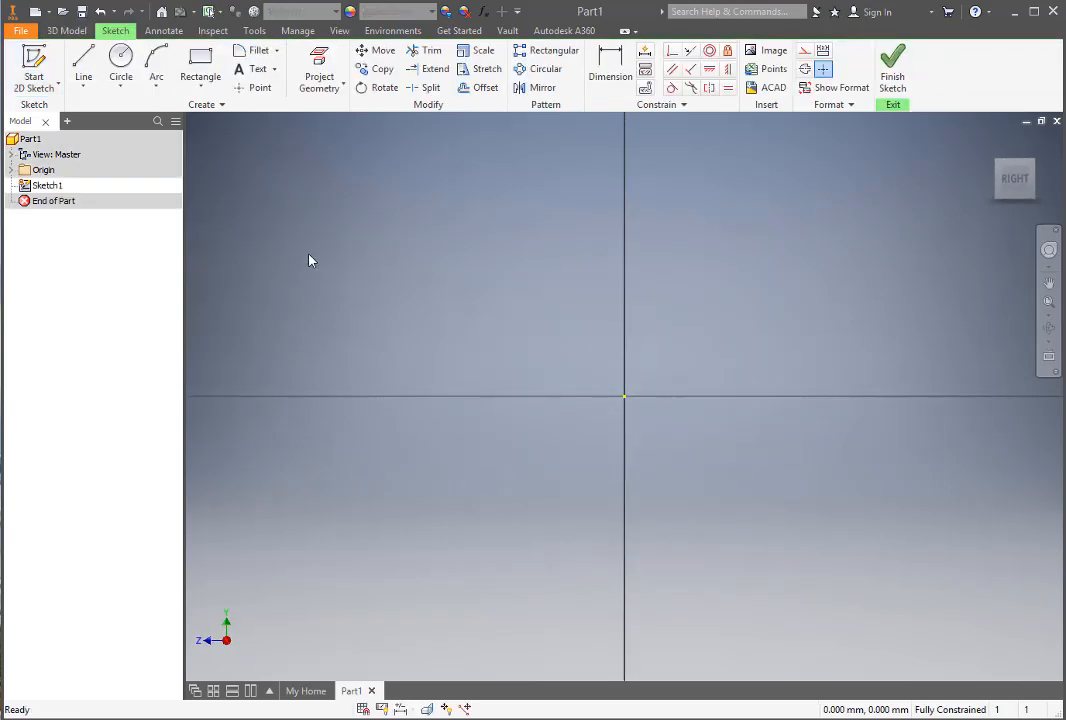
Step: Sketch a closed line profile above the origin: a rectangle about 18.6 mm wide and 4.5 mm high with a dovetail projecting from its underside
click(83, 62)
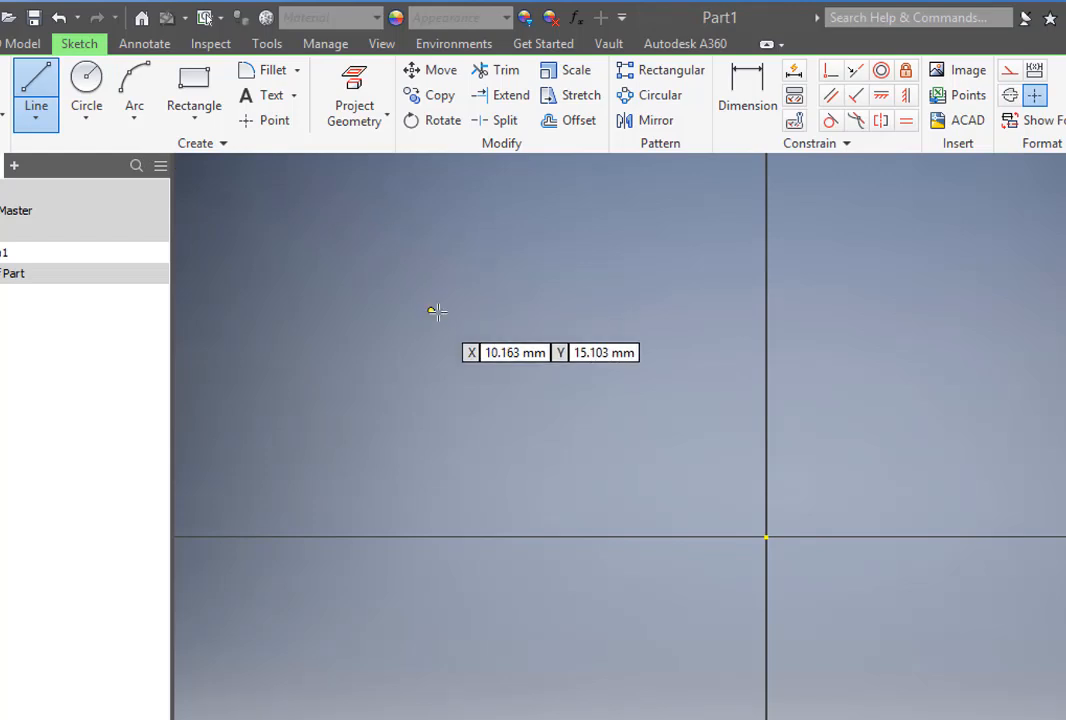
click(579, 353)
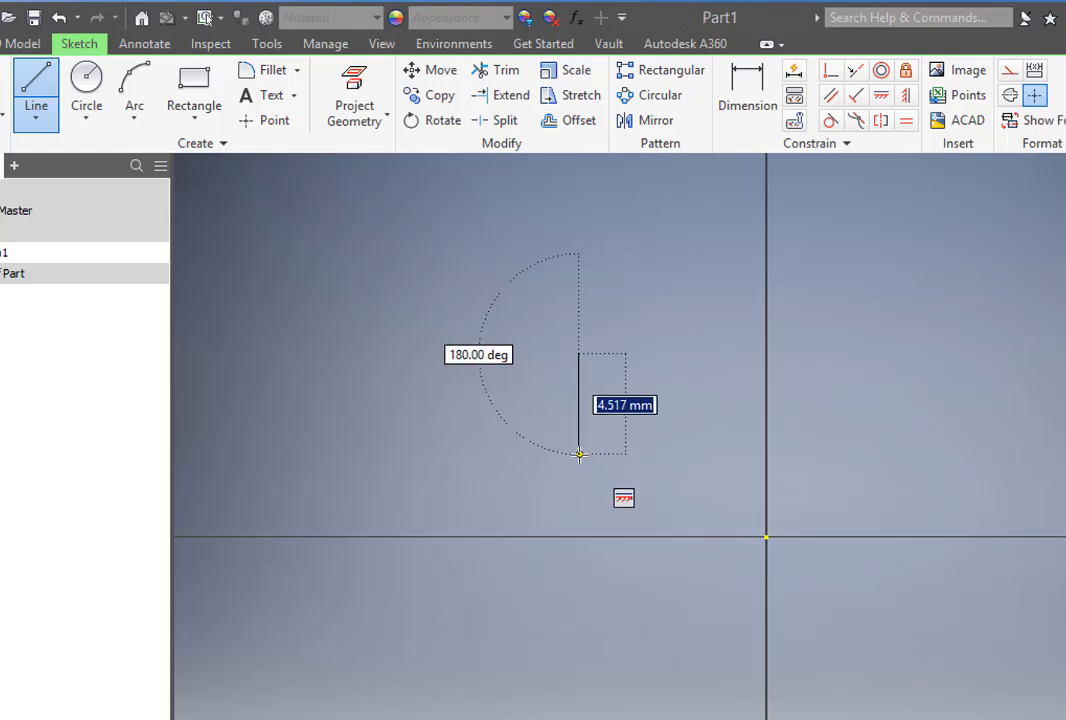
click(579, 454)
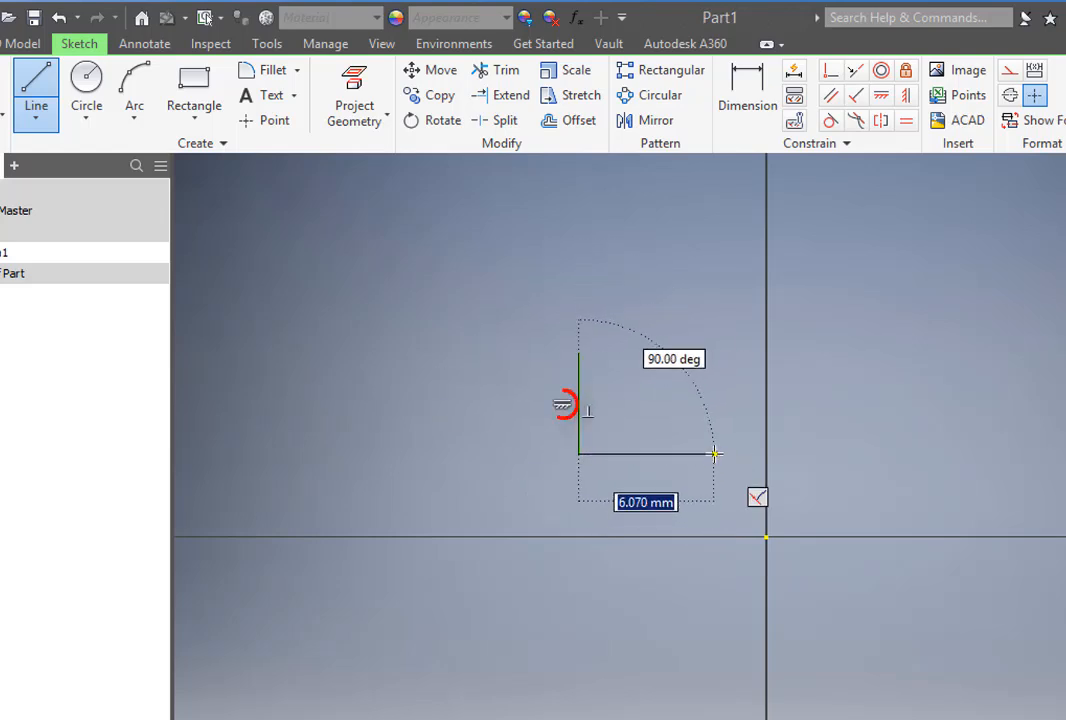
click(714, 454)
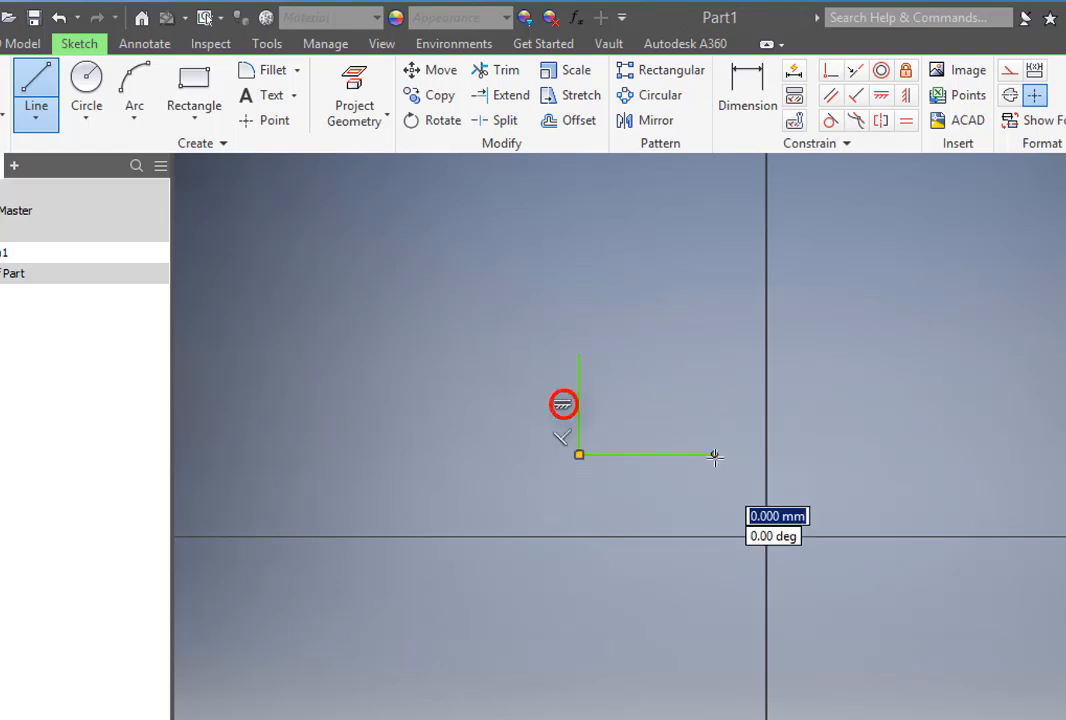
click(685, 499)
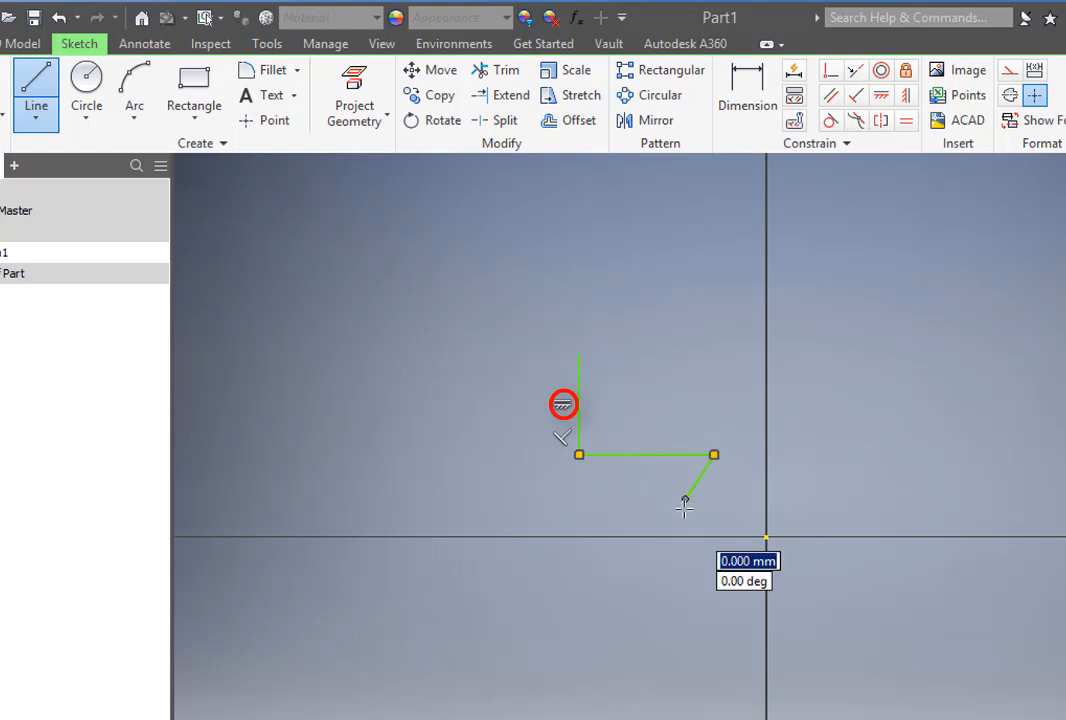
click(867, 498)
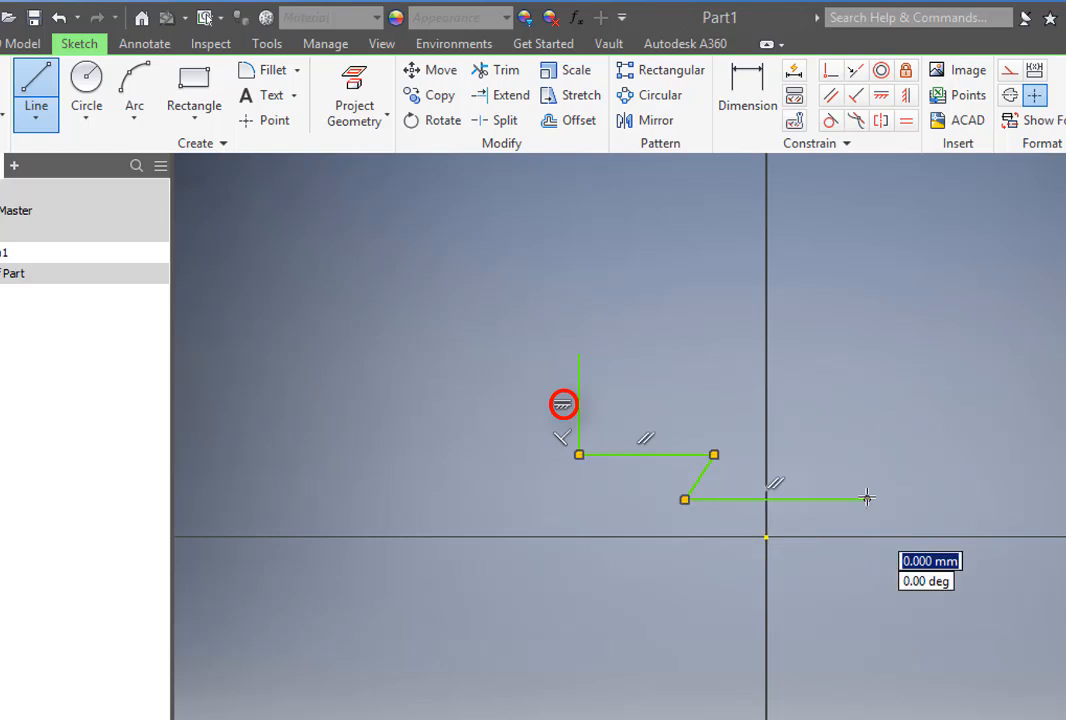
click(836, 455)
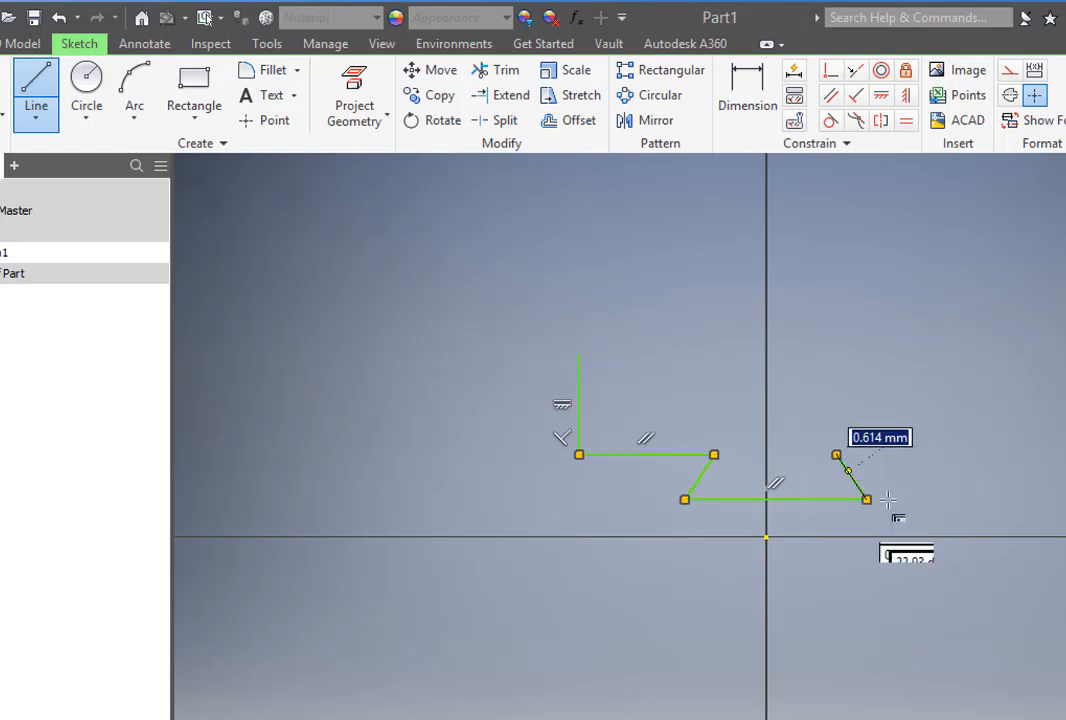
click(993, 455)
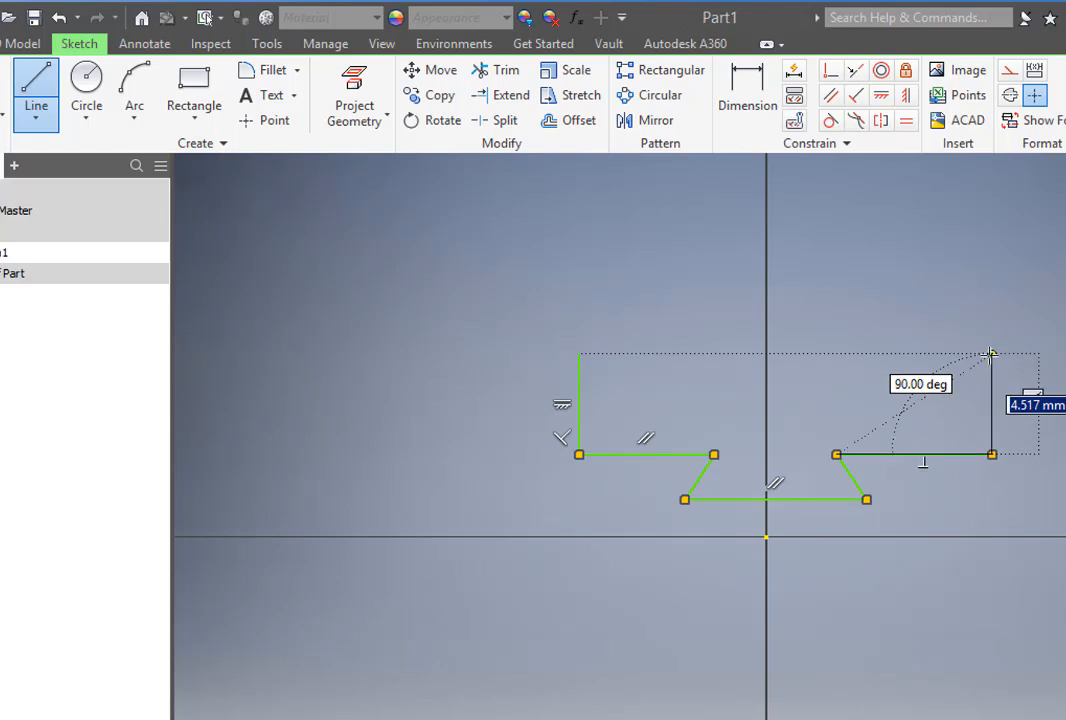
click(990, 353)
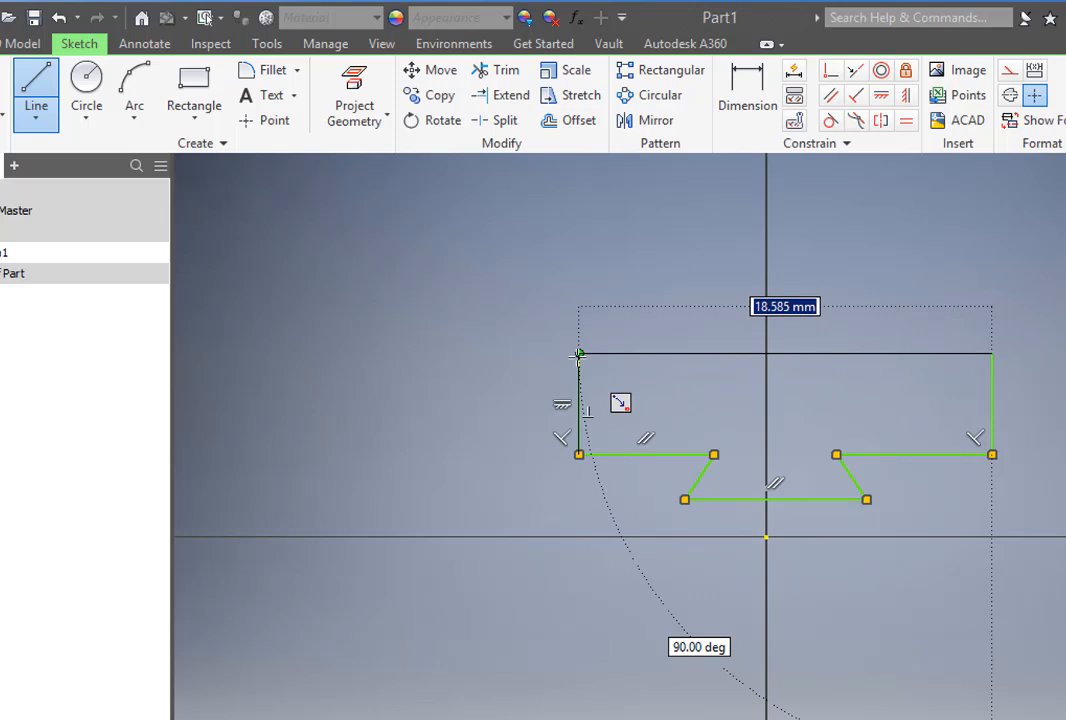
click(579, 353)
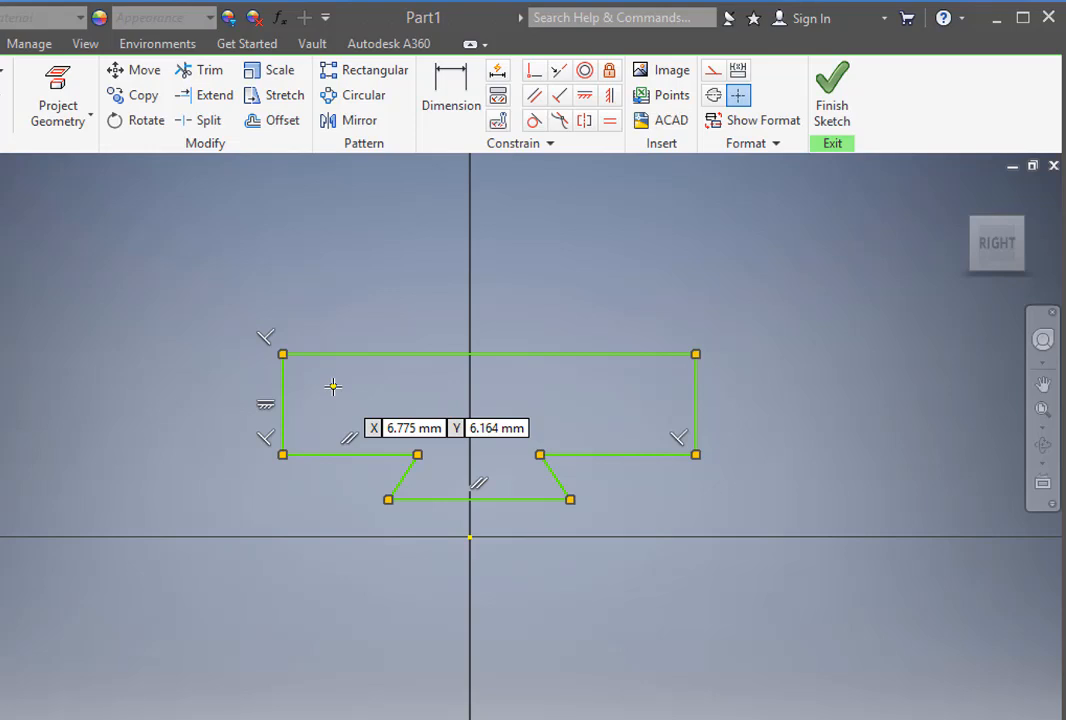
key(Escape)
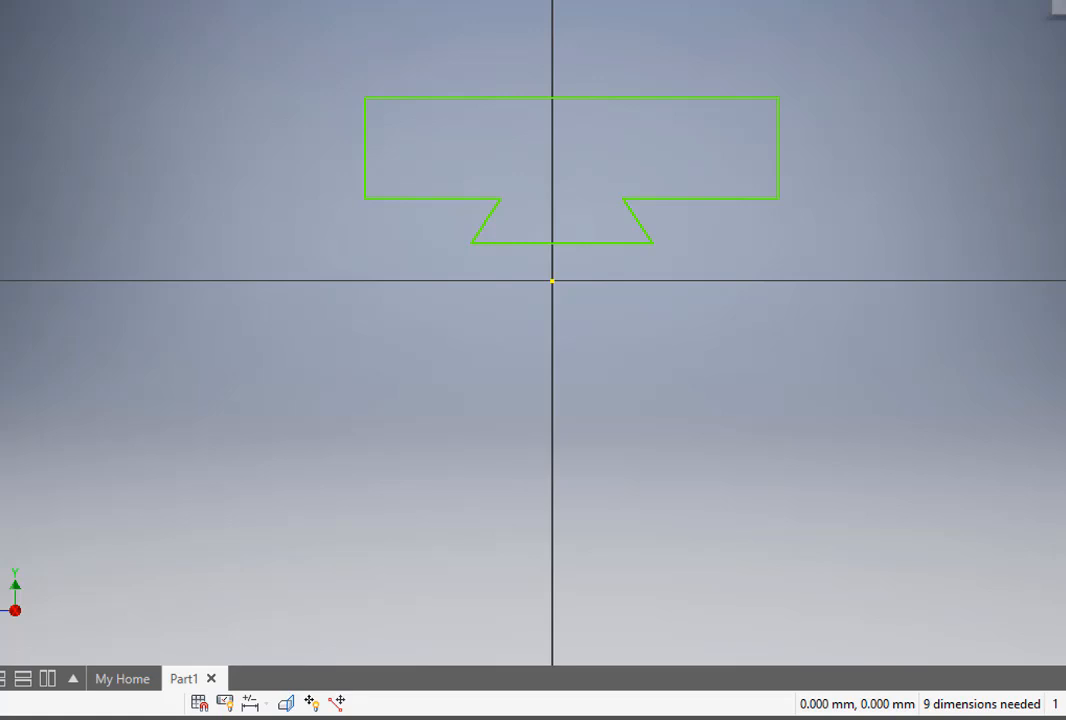
Step: Open Base.ipt from the recent documents
click(124, 679)
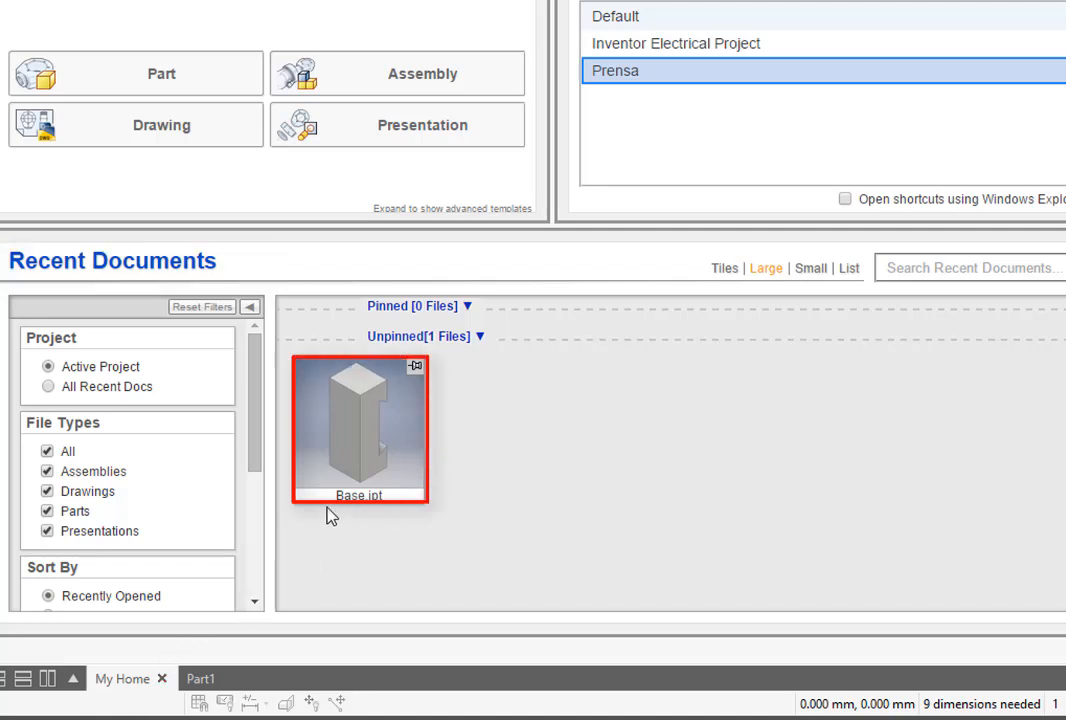
mouse_move(347, 440)
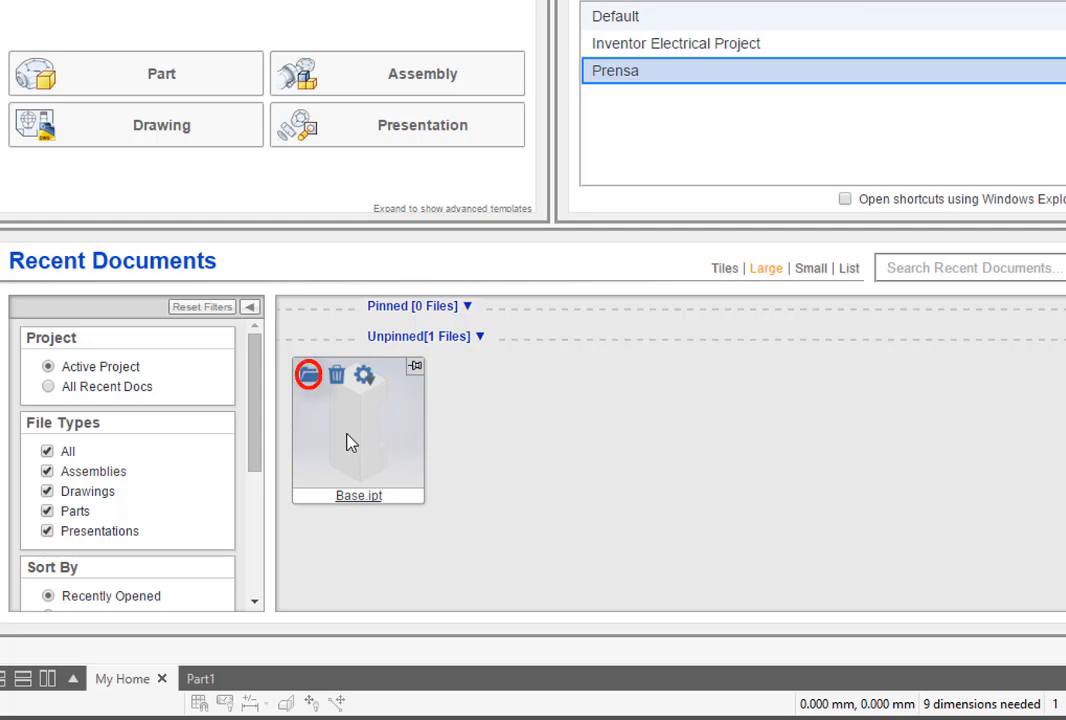
click(309, 378)
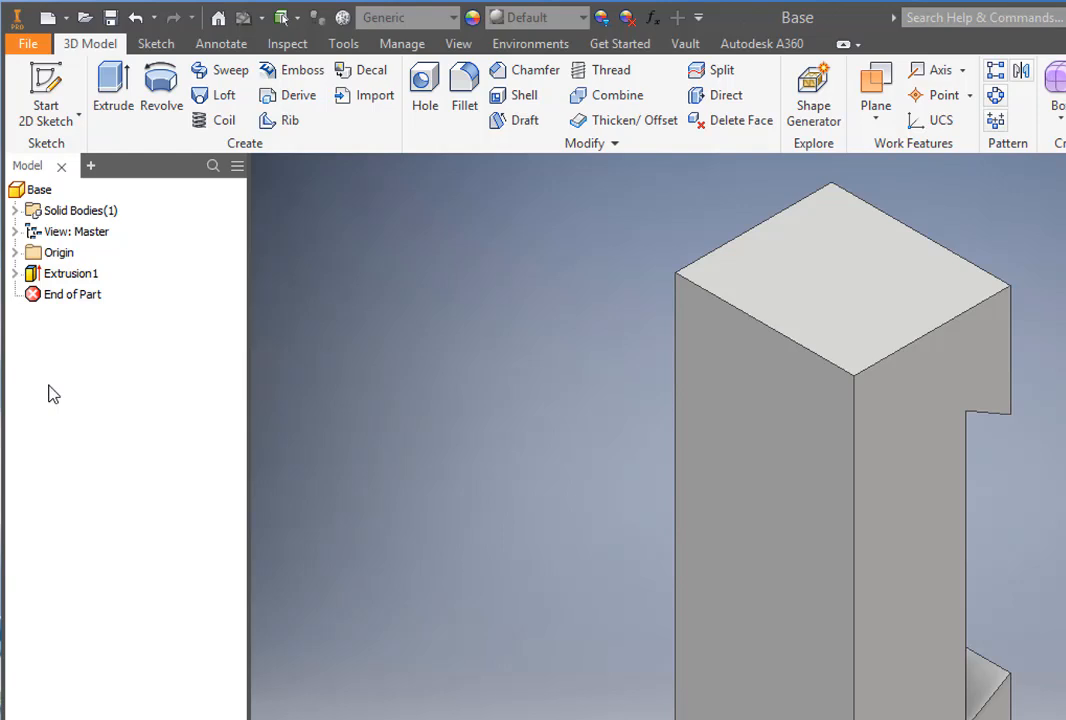
Step: Open Sketch1 under Extrusion1 for editing and examine its dimensions with the dovetail slot facing upward
click(15, 278)
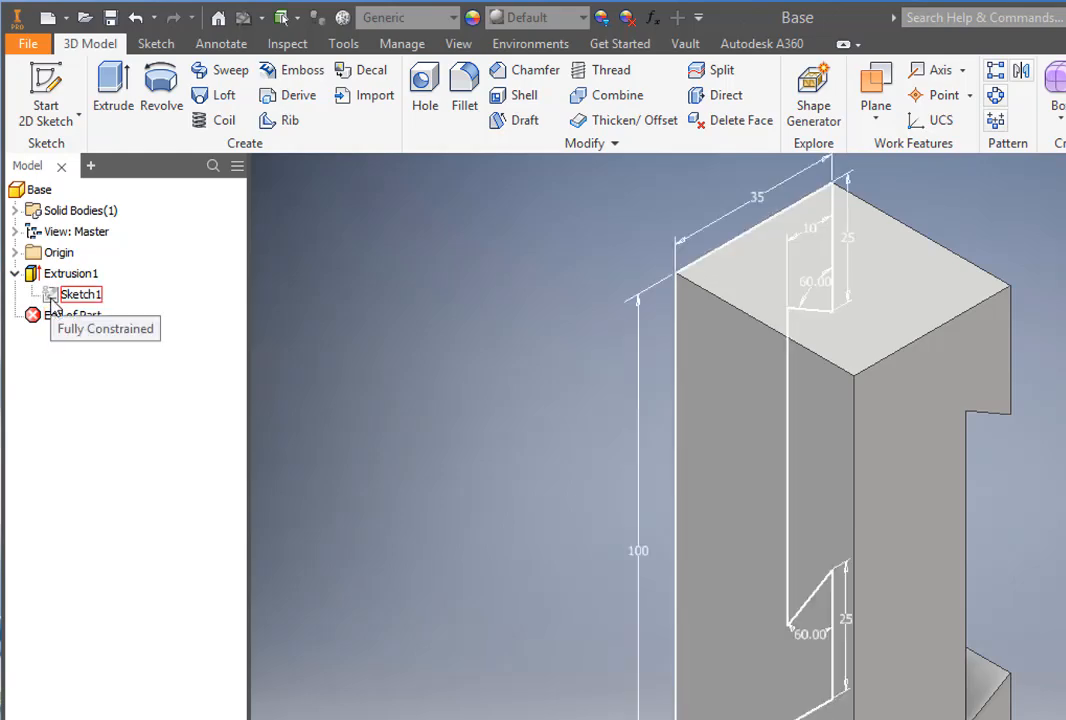
double_click(52, 303)
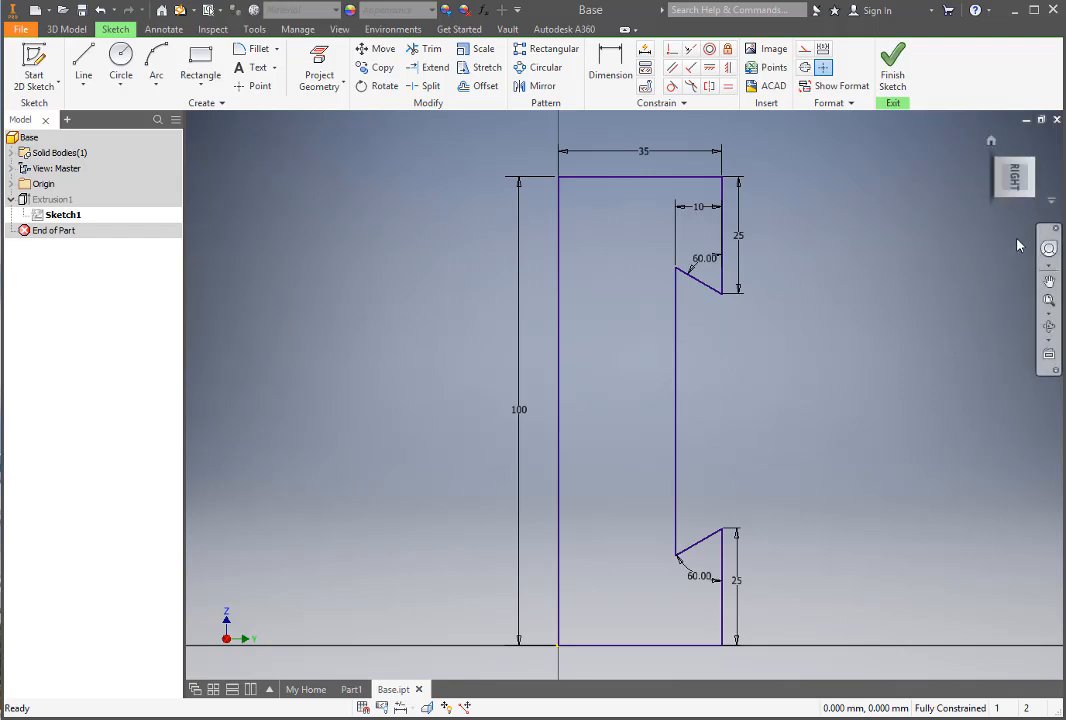
mouse_move(1031, 218)
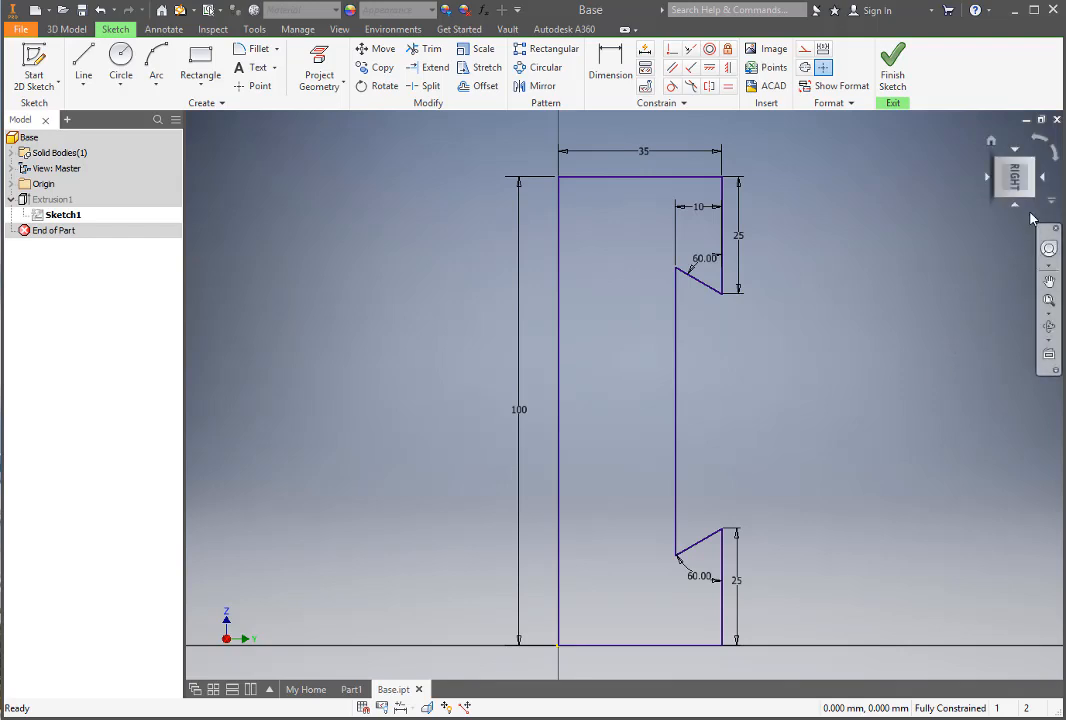
click(1046, 151)
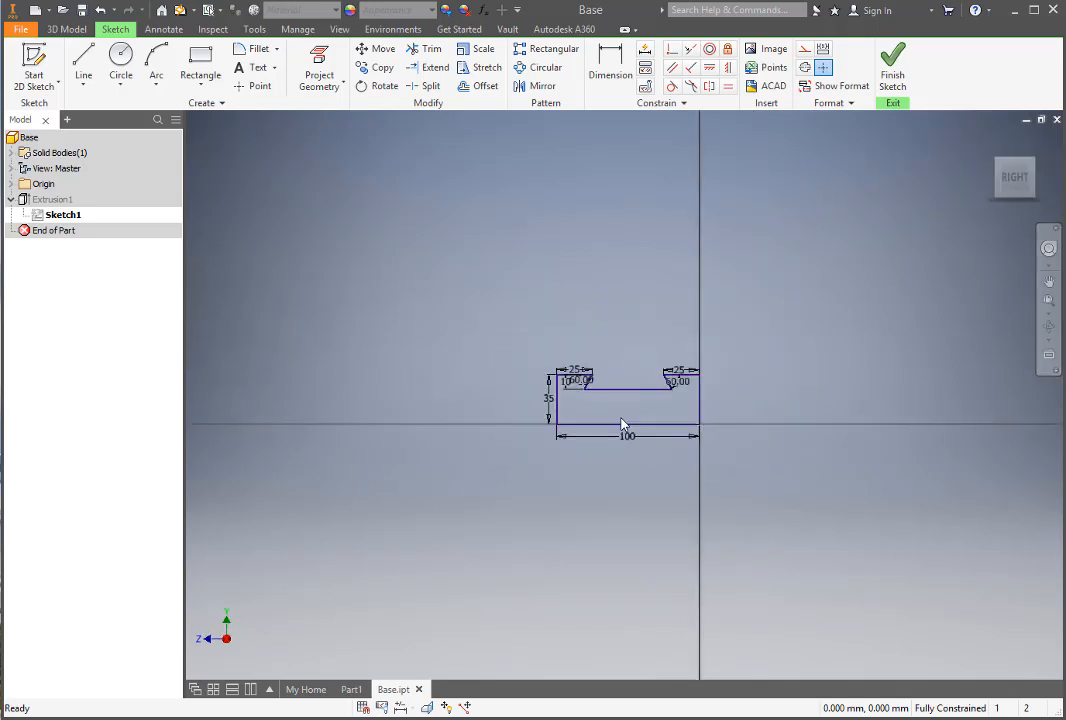
scroll(621, 425, up, 5)
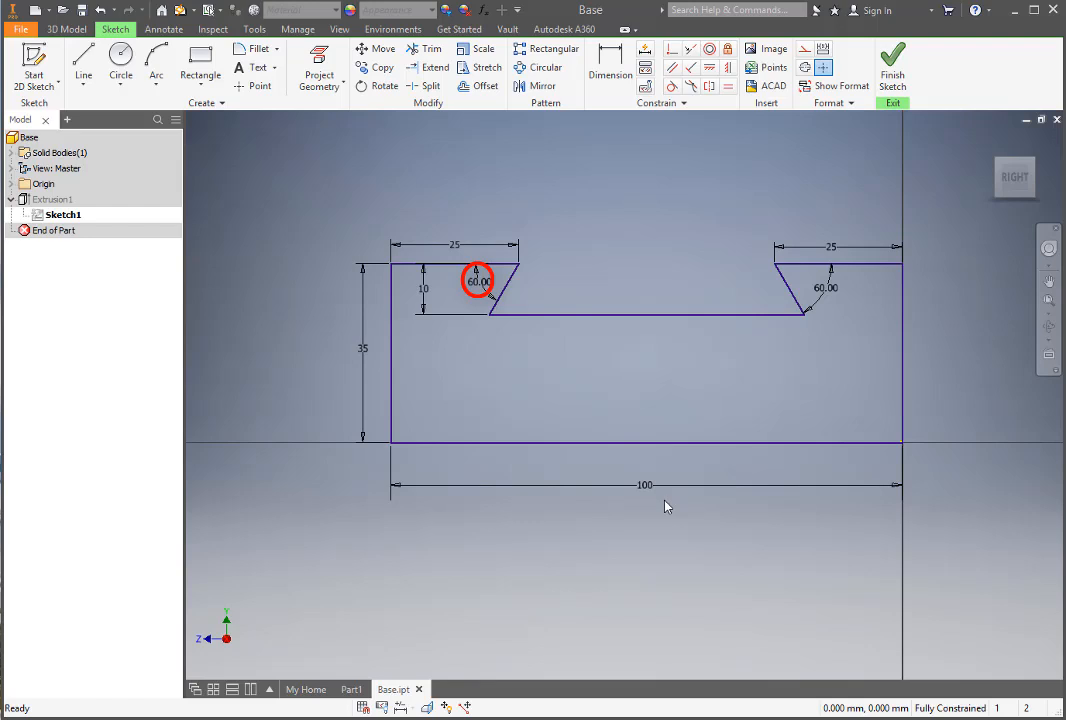
Step: Return to Part1 and dimension the profile's top edge at 100 mm
click(352, 689)
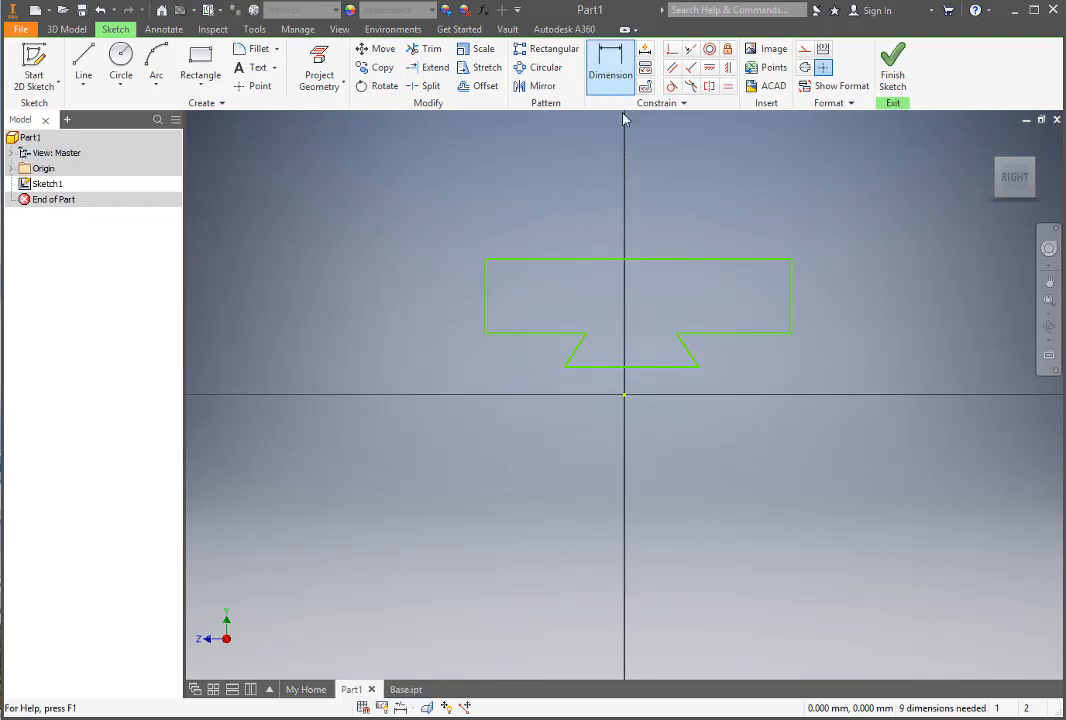
click(617, 74)
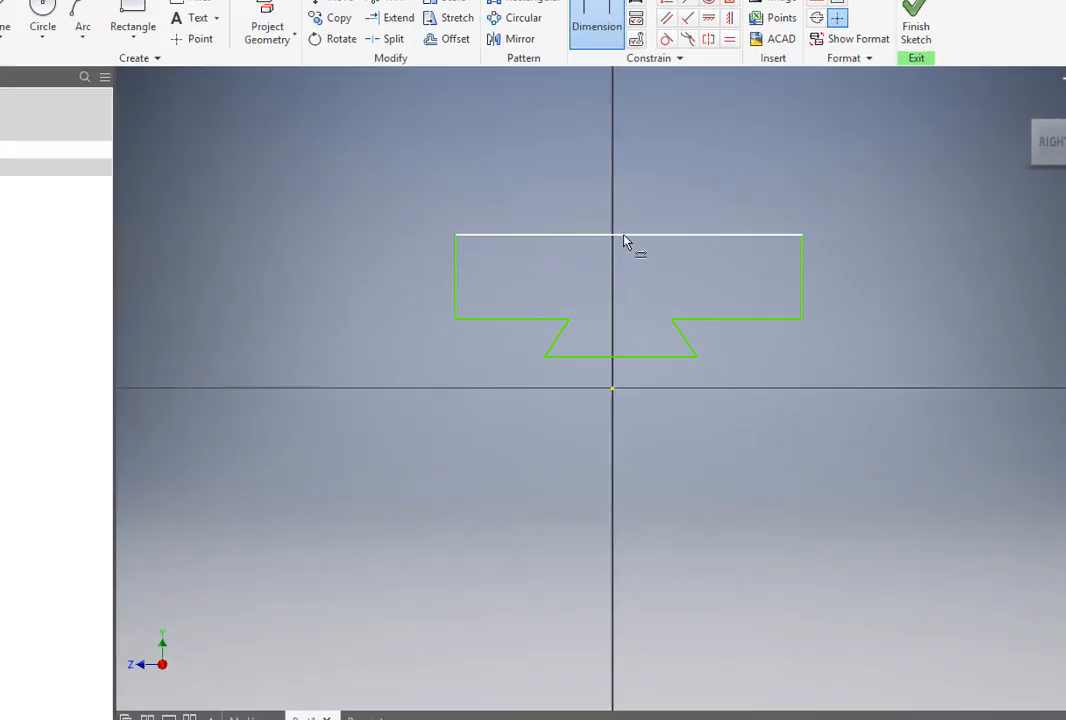
click(637, 262)
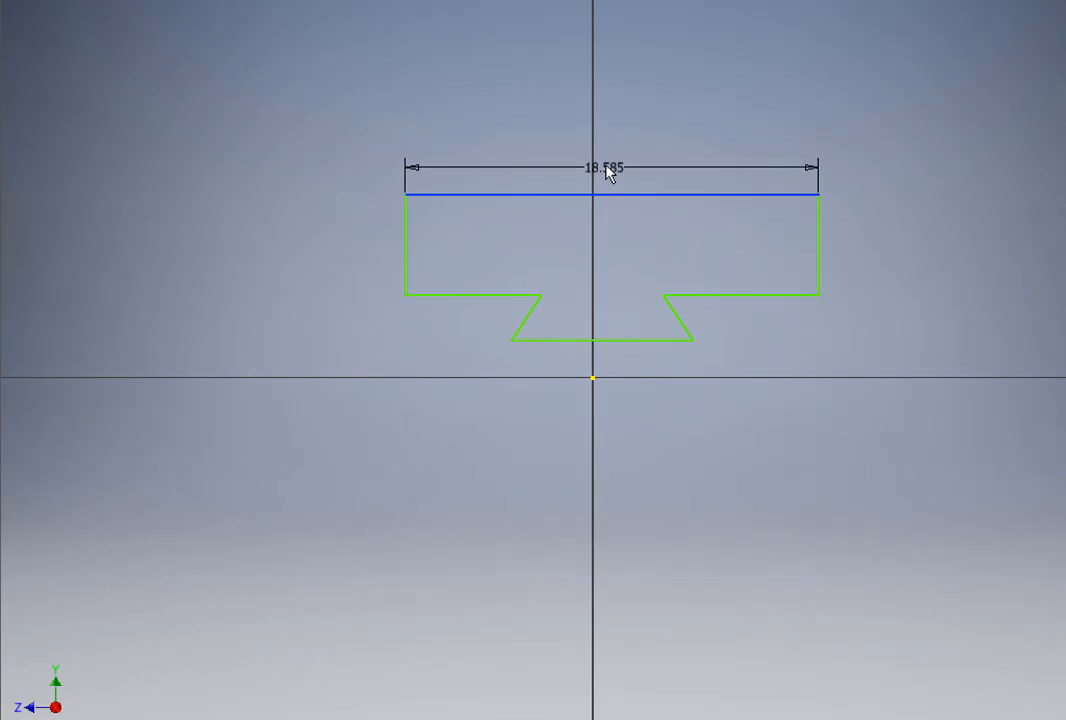
click(606, 160)
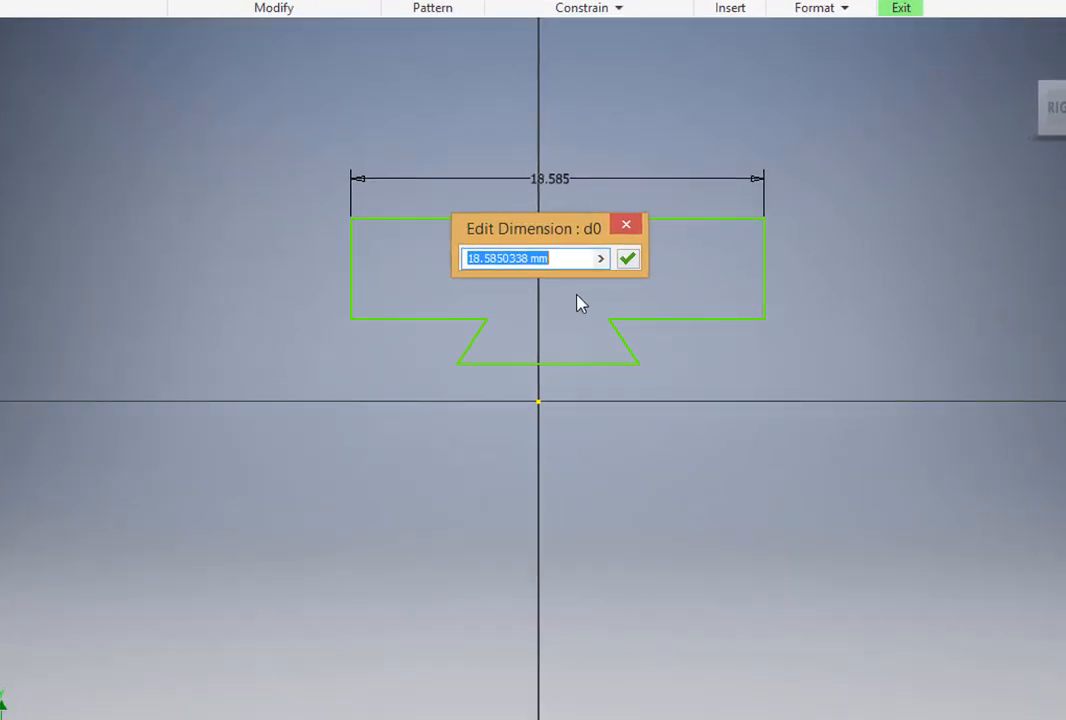
text(100)
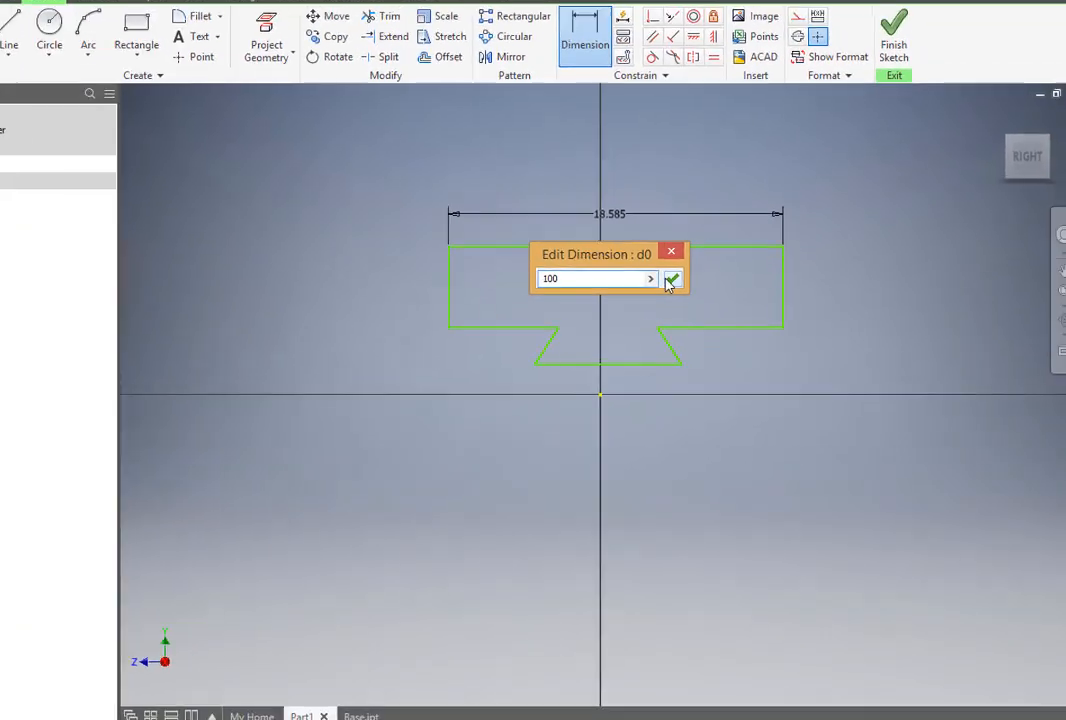
click(627, 258)
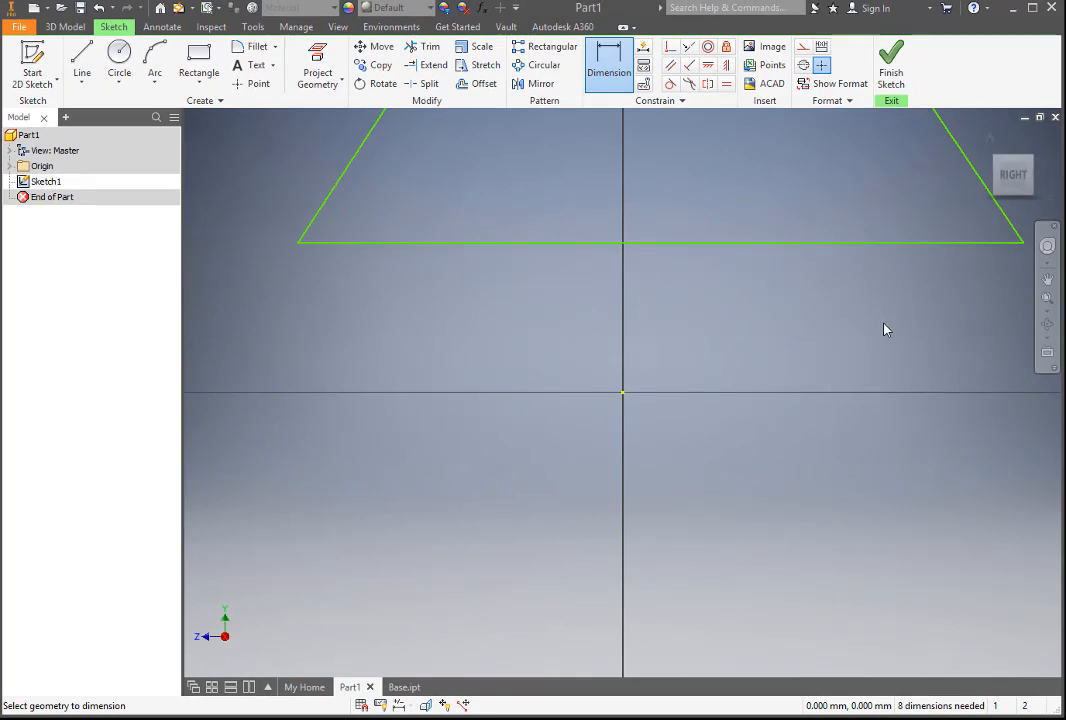
Step: Dimension the profile's left vertical edge with the formula d0/4, tying its height to the overall width
click(1046, 302)
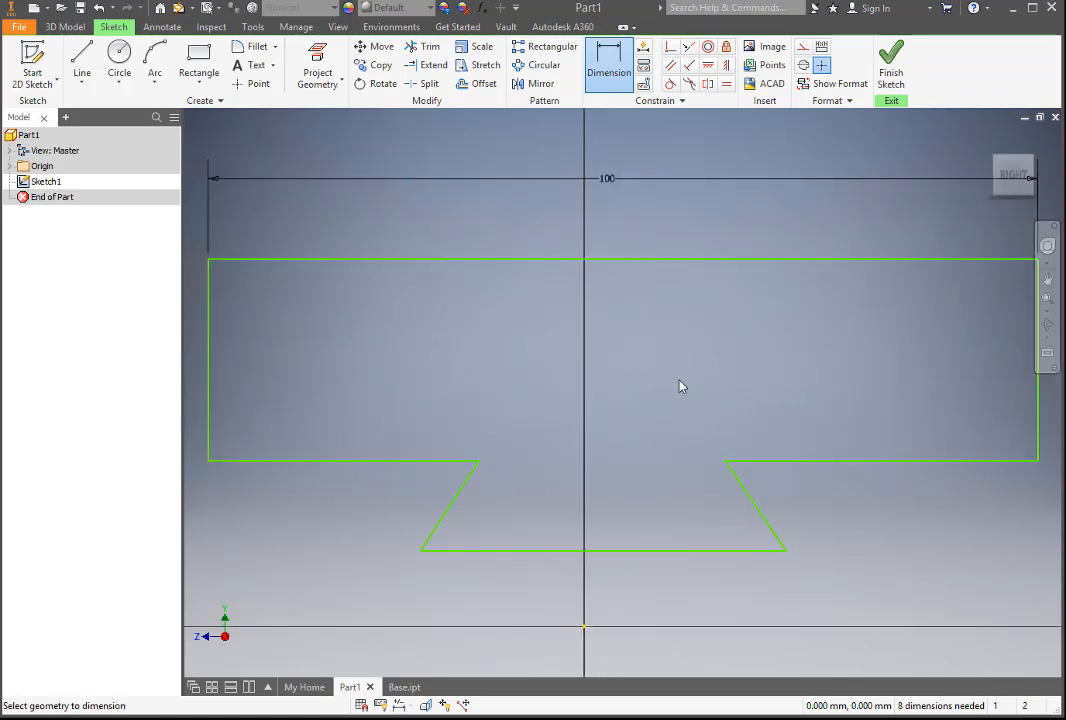
scroll(659, 386, down, 3)
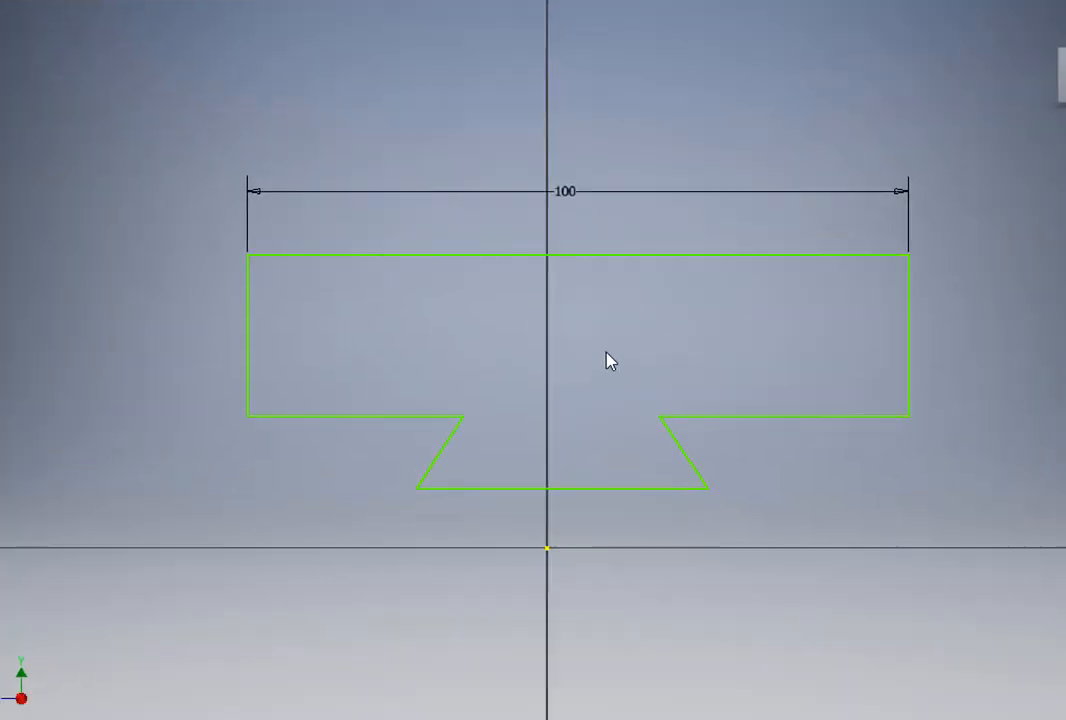
click(250, 323)
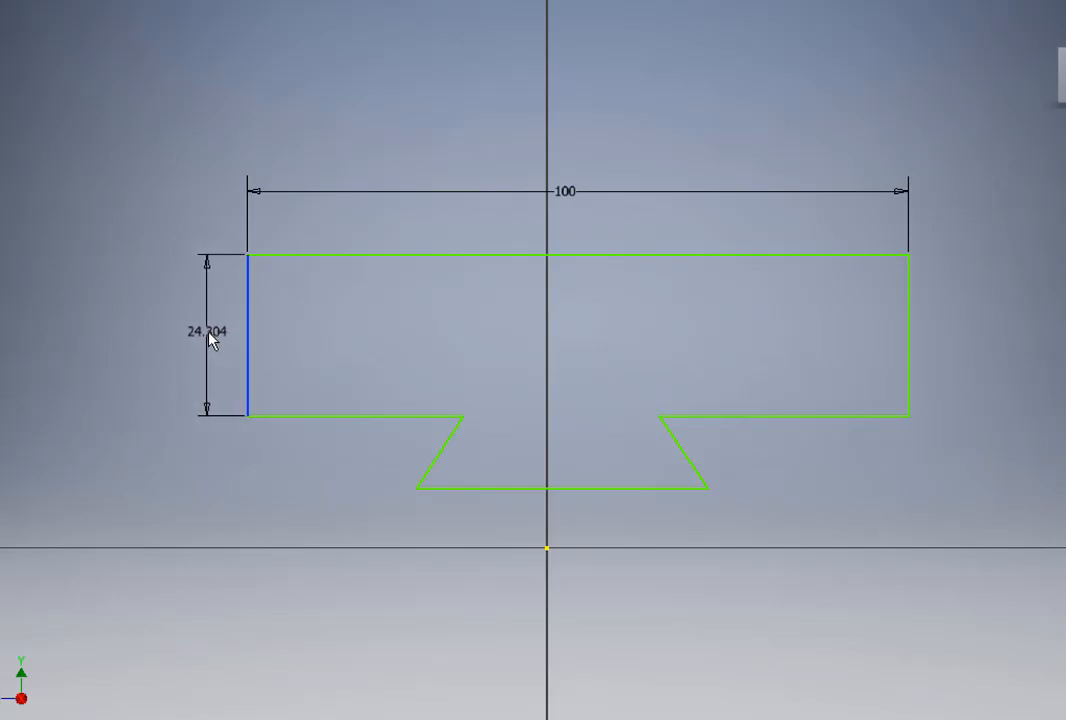
click(211, 340)
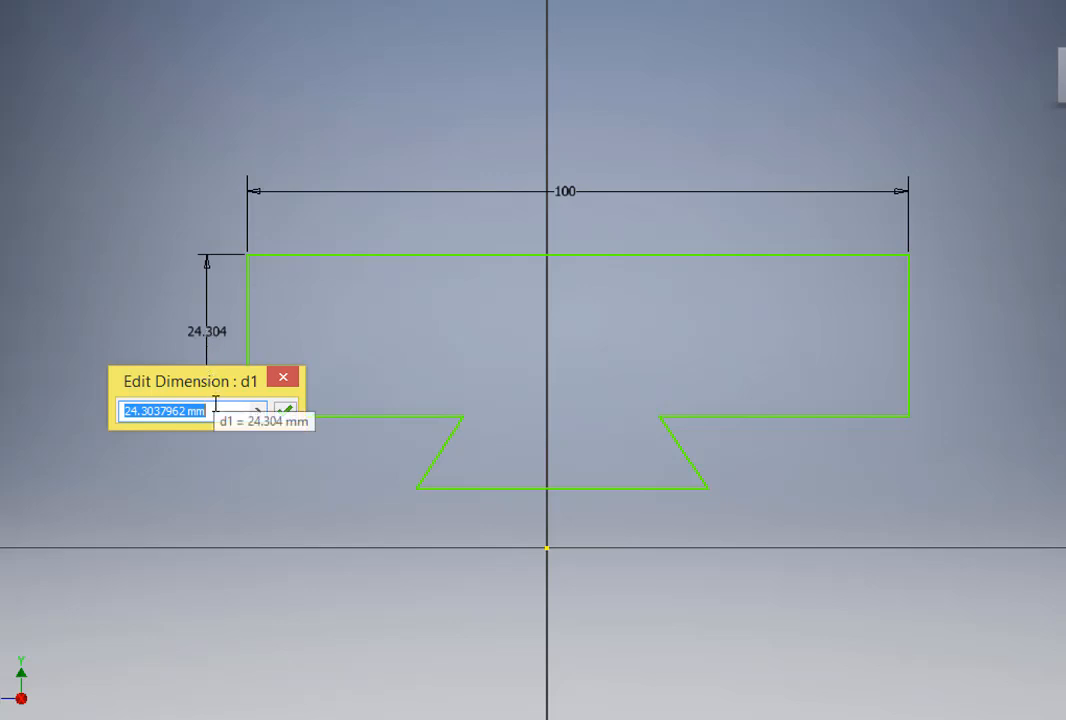
text(d)
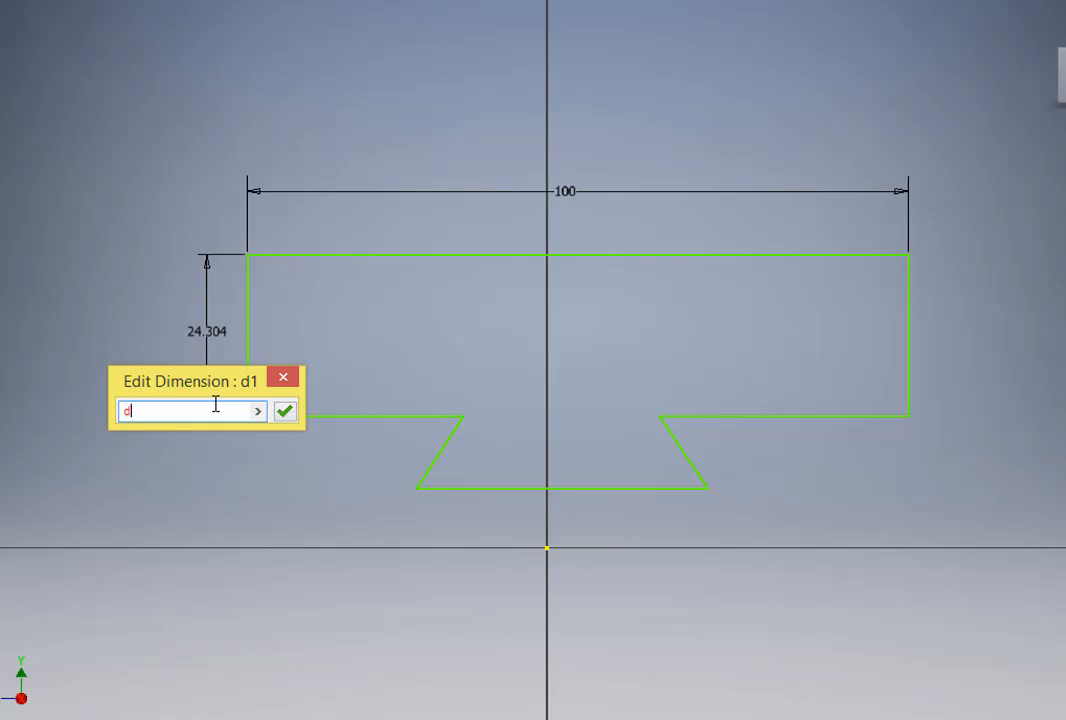
text(0/4)
click(288, 413)
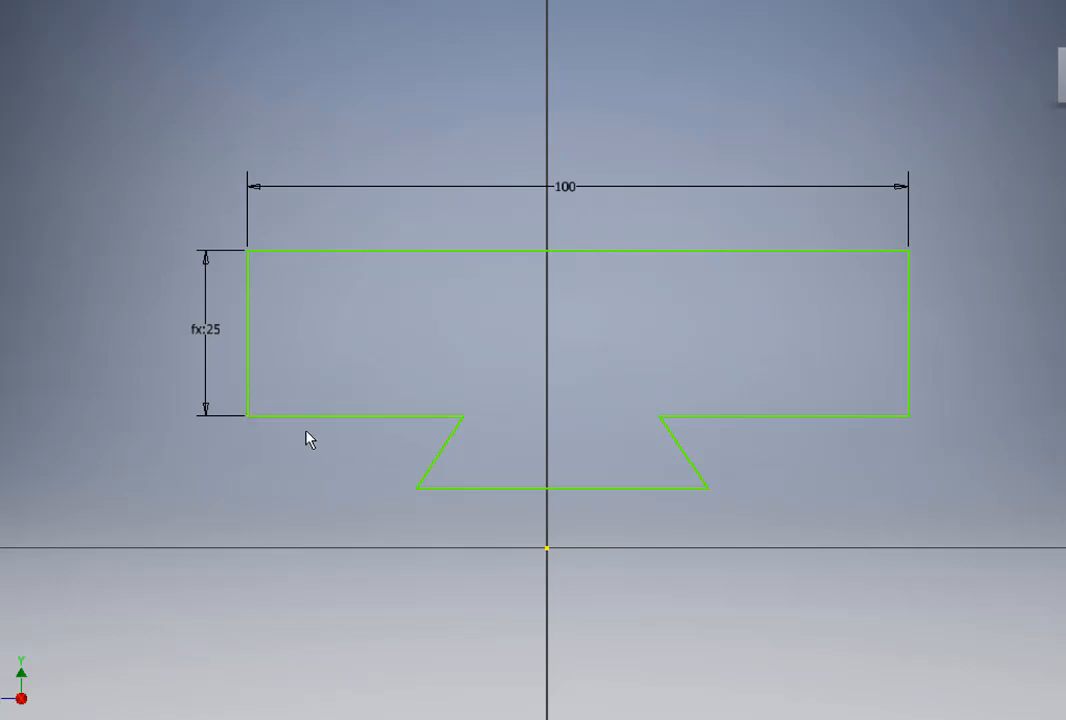
Step: Dimension the profile's lower-left horizontal edge as d1, tying its length to the left vertical edge
click(357, 419)
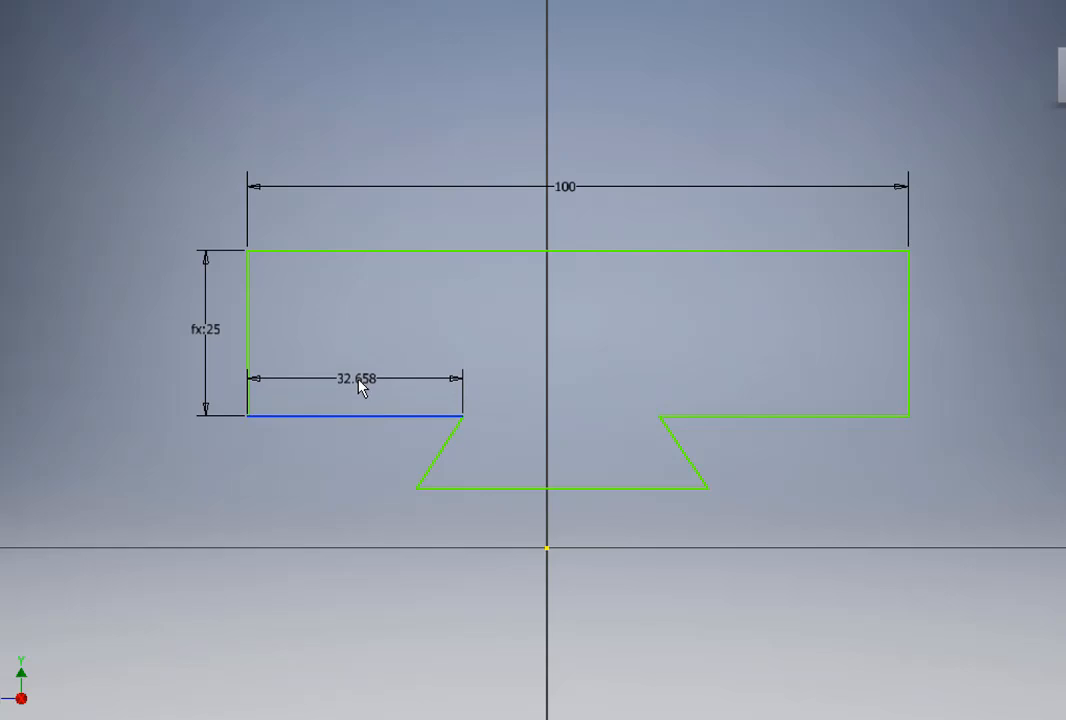
click(360, 388)
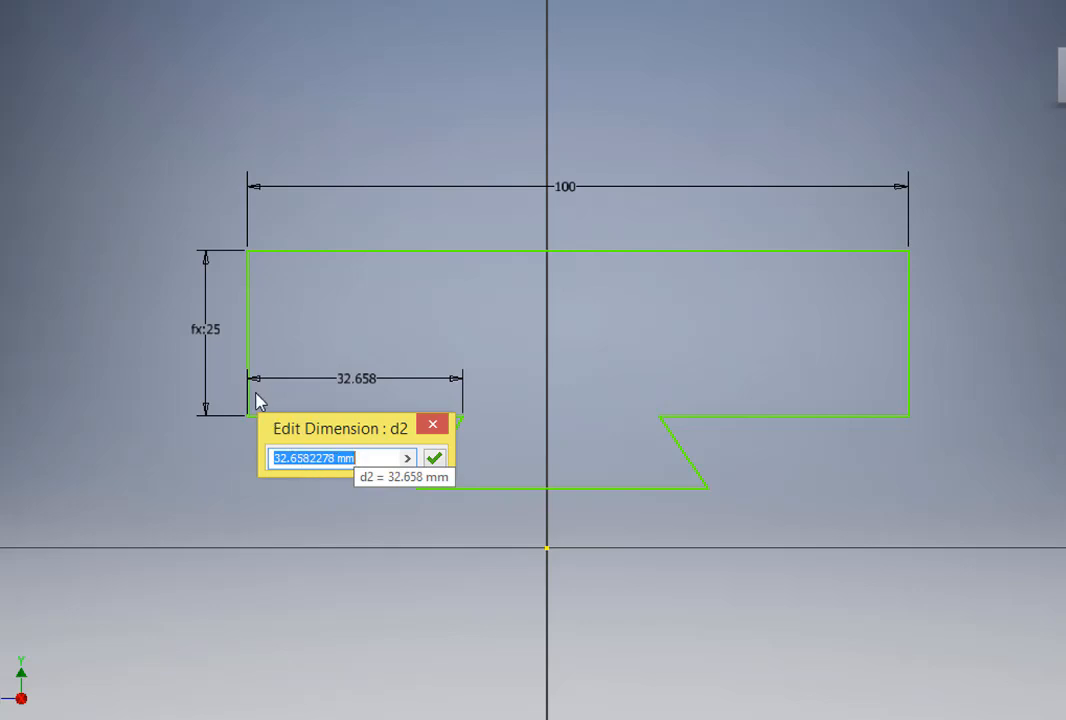
click(206, 333)
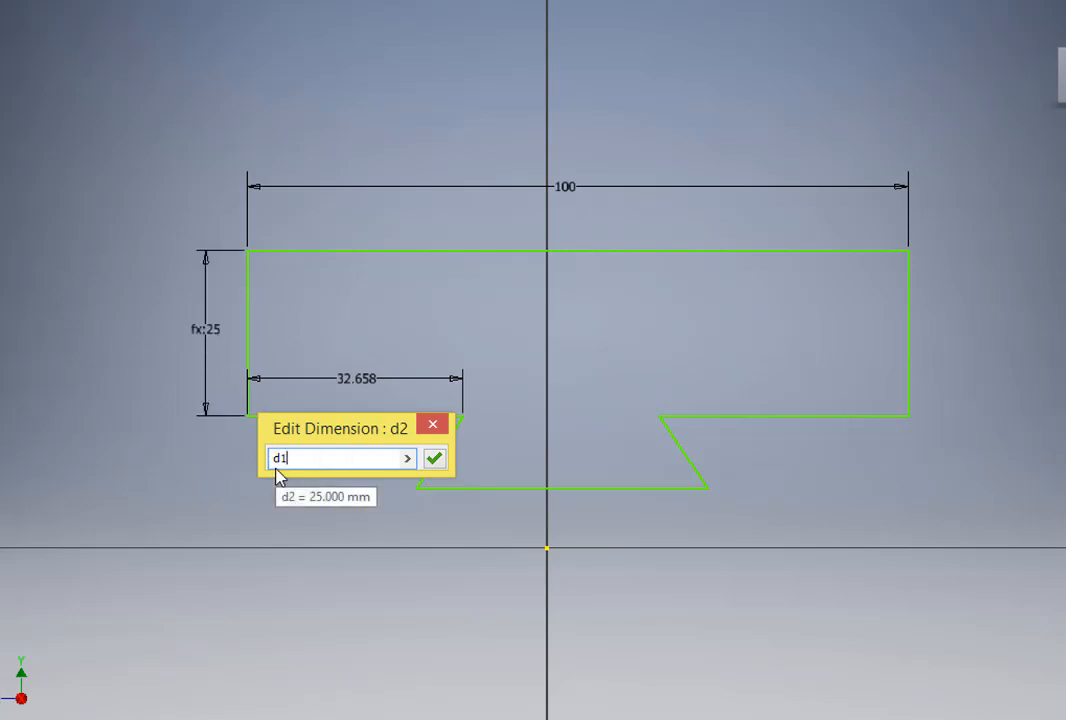
click(435, 459)
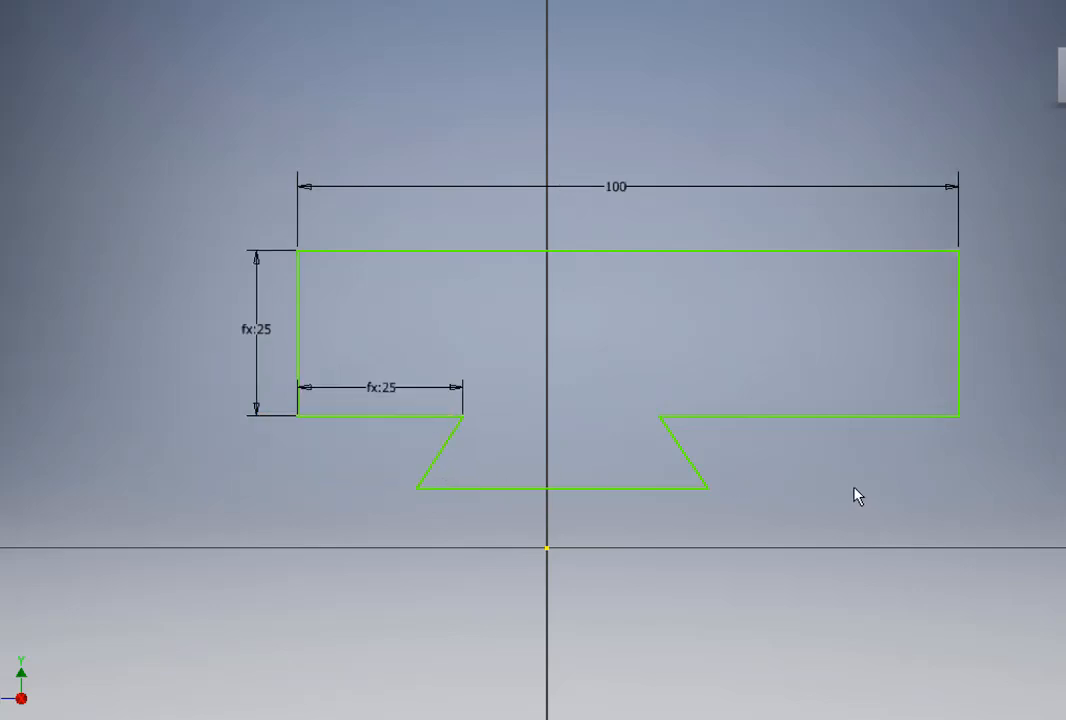
Step: Dimension the lower-right horizontal edge as d1 so it matches the profile's left vertical edge
click(822, 418)
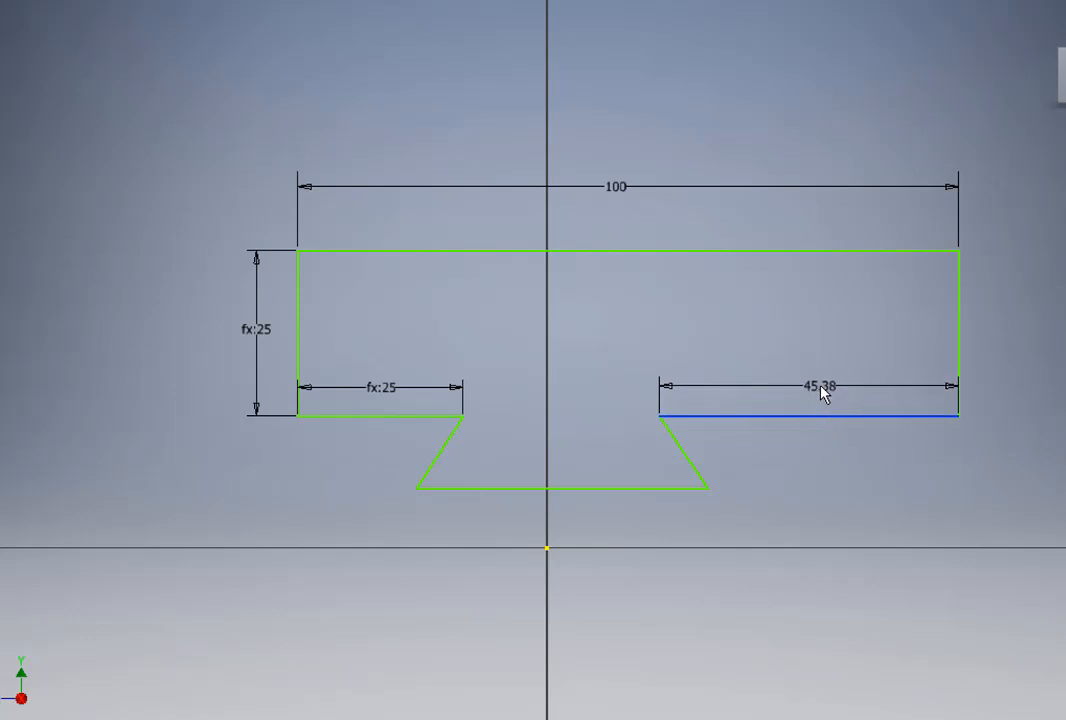
click(822, 394)
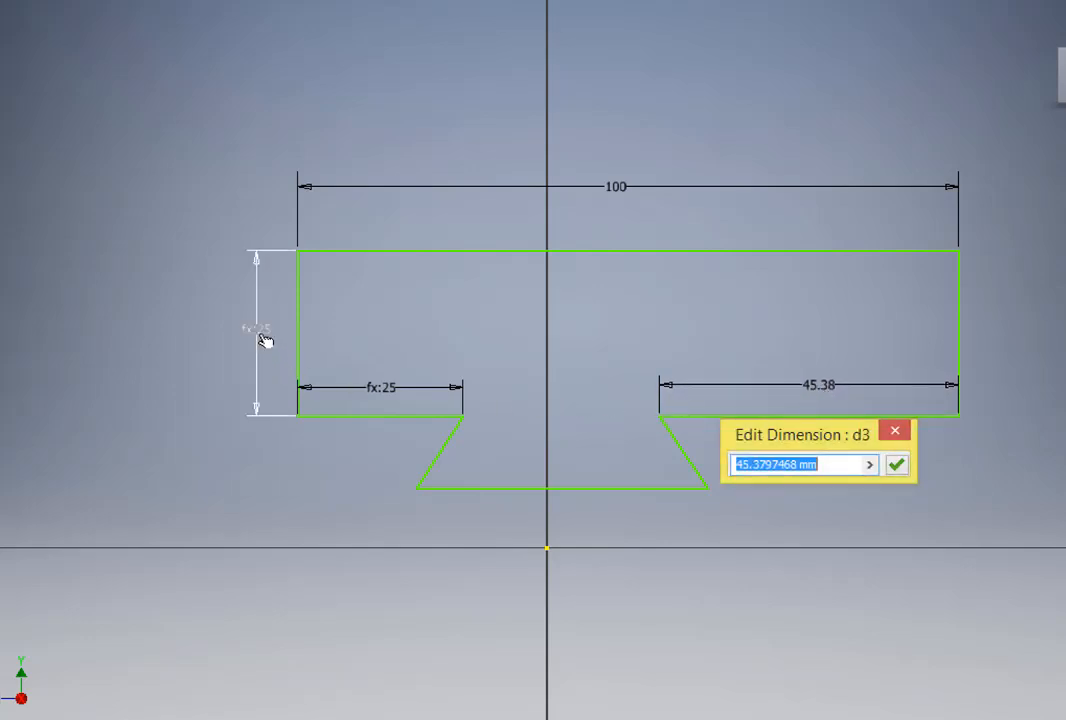
click(257, 334)
click(904, 467)
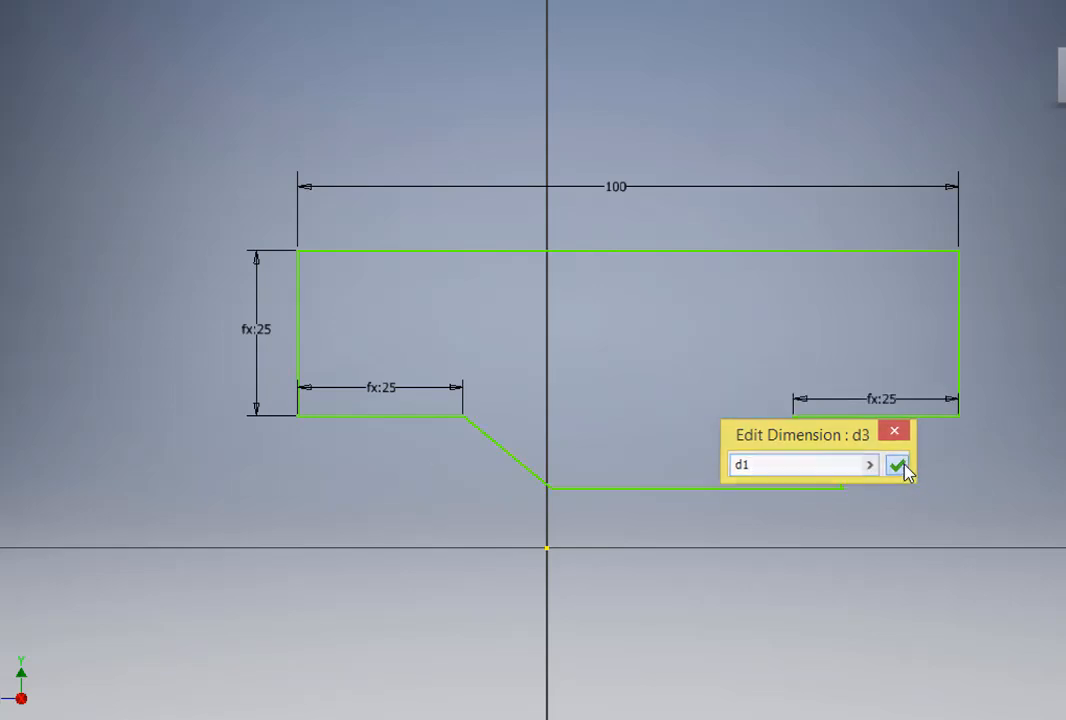
Step: Dimension the angle between the lower-left horizontal edge and the dovetail's left slanted edge at 60 degrees
click(406, 415)
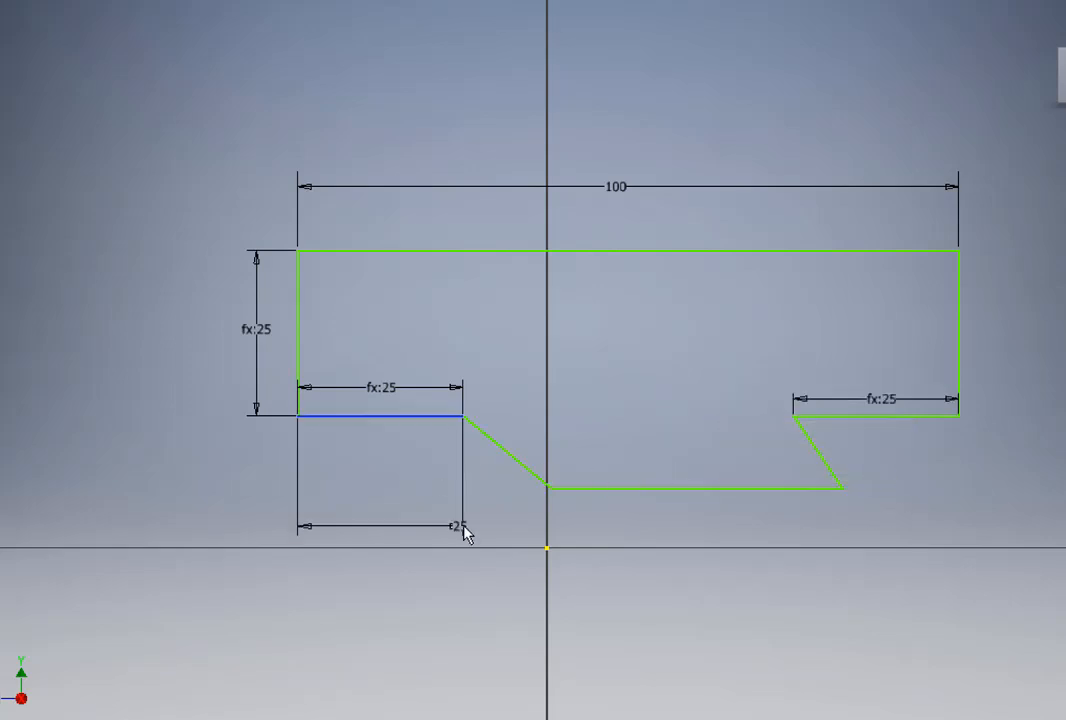
click(508, 456)
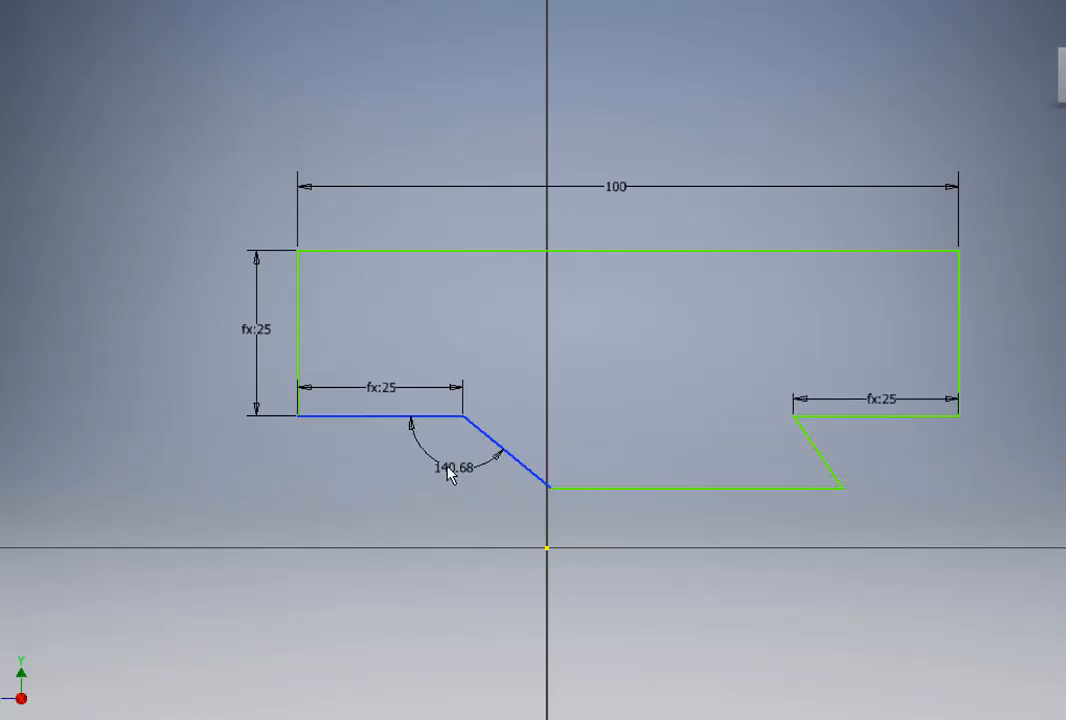
click(448, 472)
text(60)
key(Return)
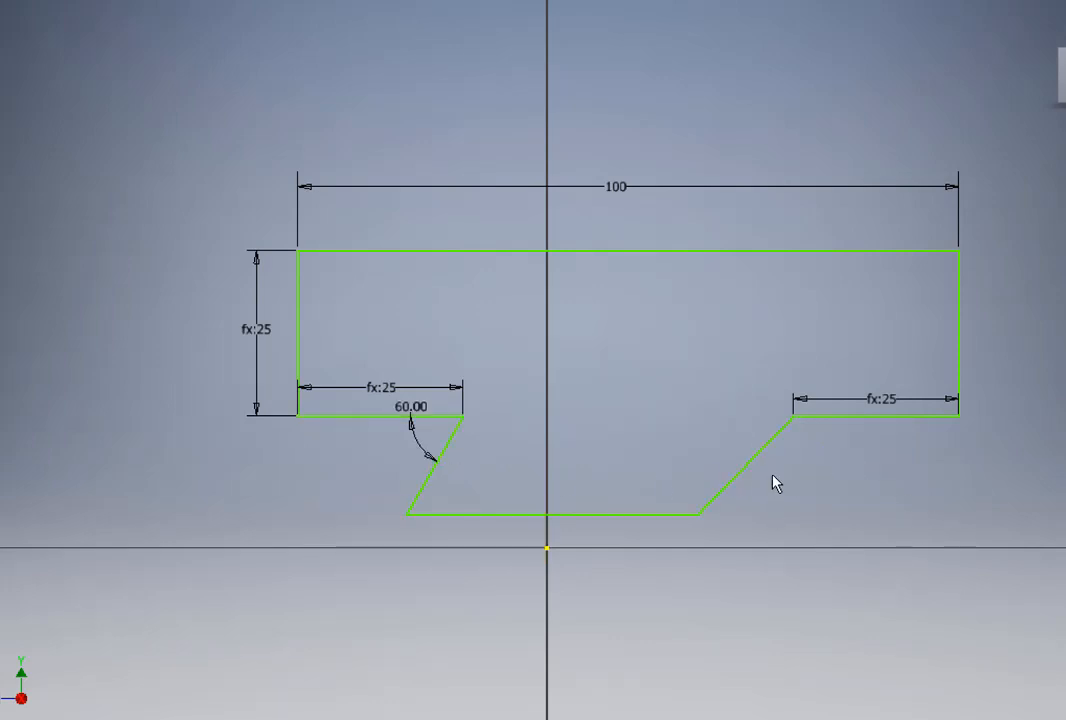
Step: Dimension the angle between the lower-right horizontal edge and the right slanted edge, linking it to the left dovetail angle
click(765, 446)
click(830, 416)
click(836, 455)
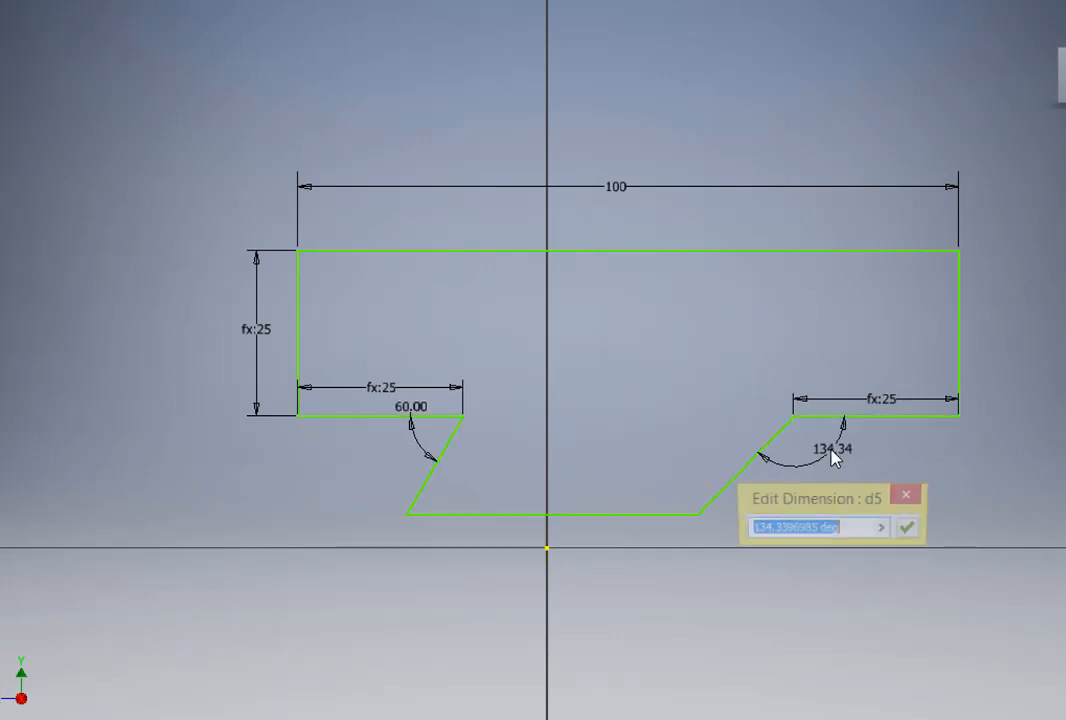
click(430, 455)
key(Return)
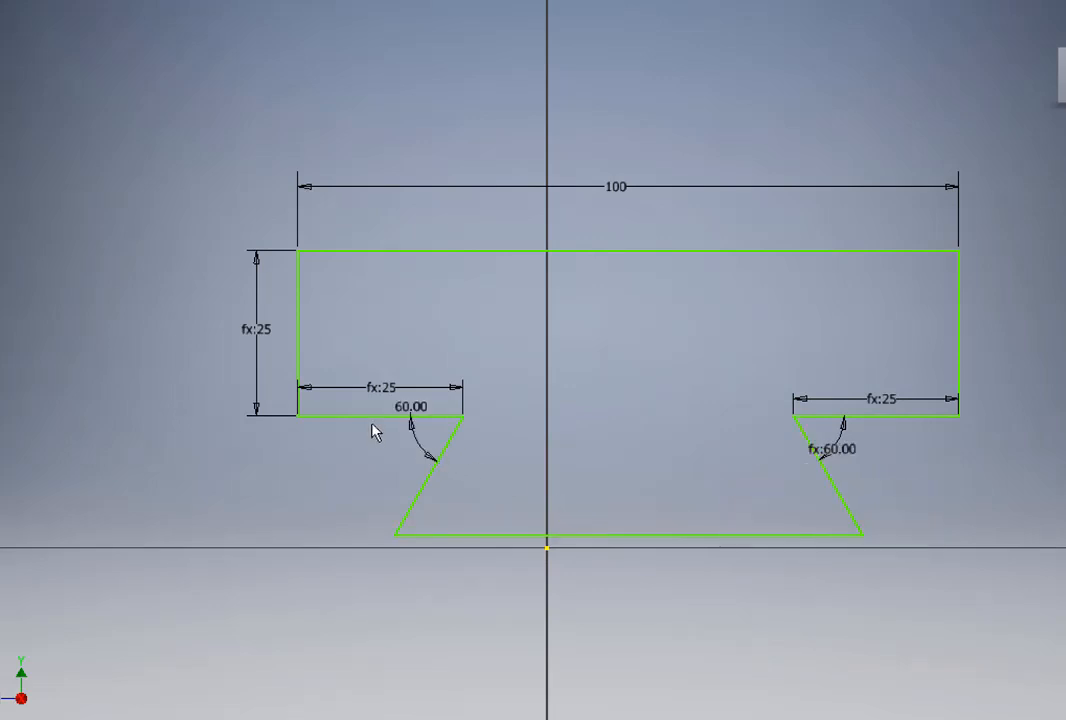
Step: Dimension the dovetail's depth from the lower-left horizontal edge to the bottom edge at 11 mm
click(449, 536)
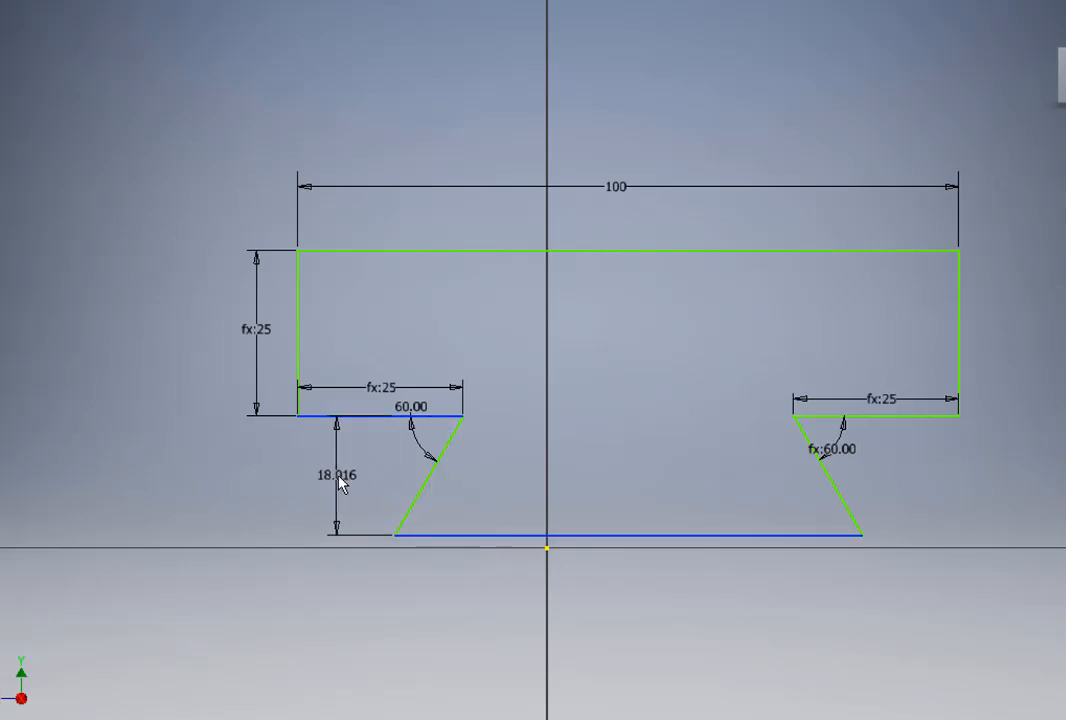
click(340, 484)
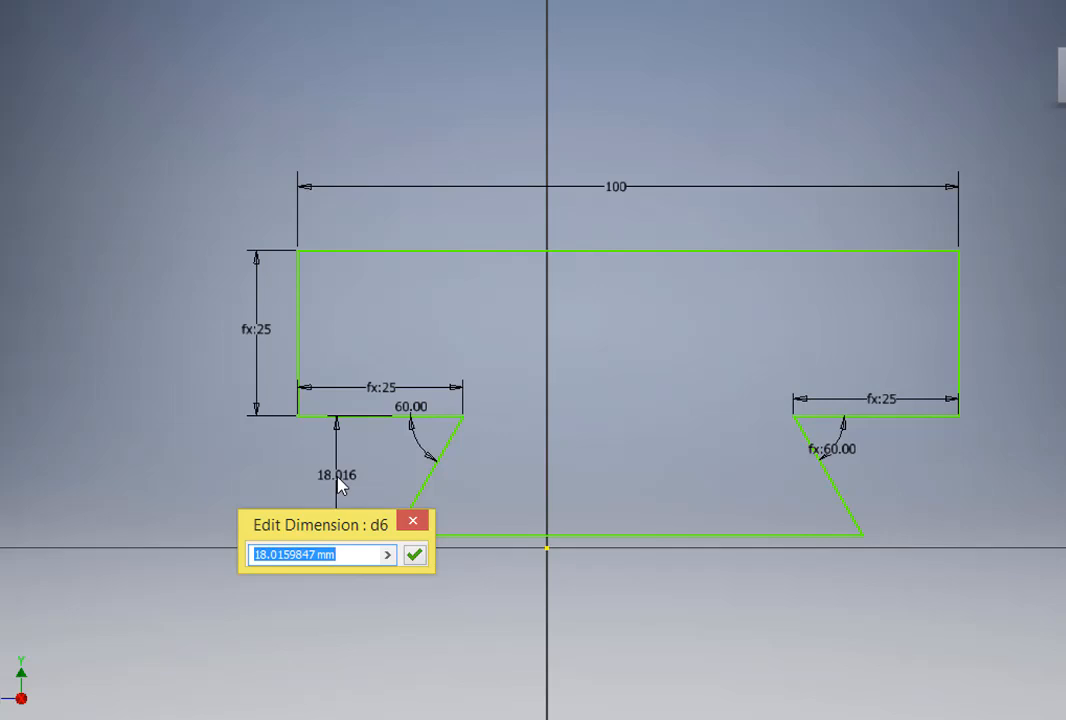
text(11)
key(Return)
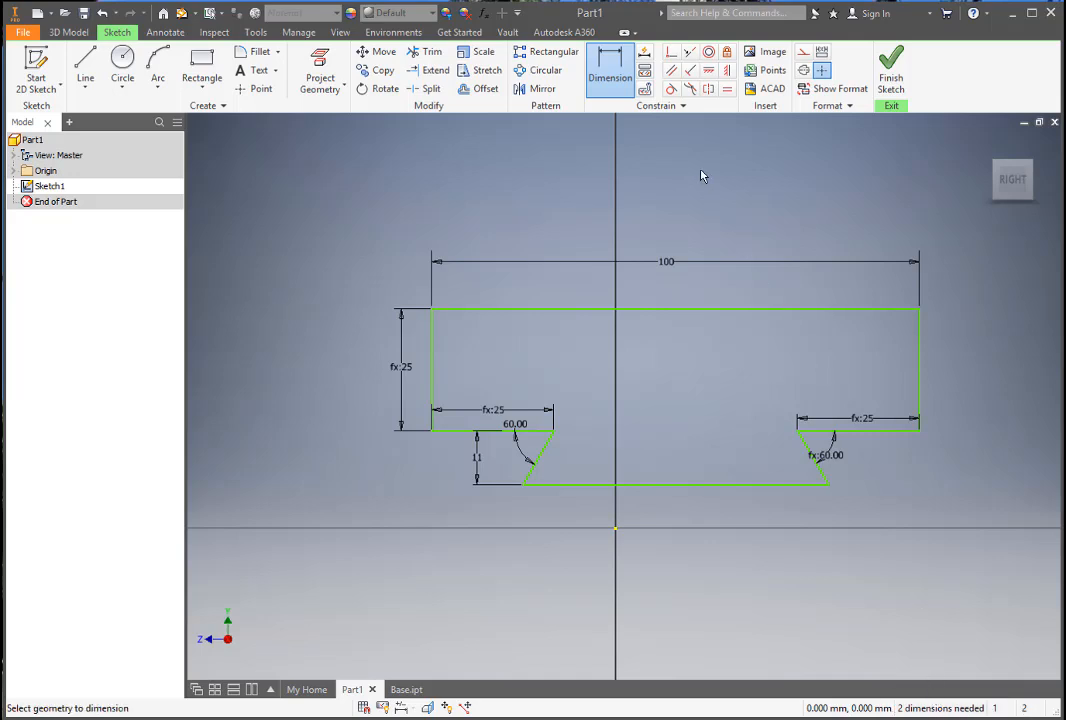
Step: Constrain the lower-right corner of the profile's rectangular body coincident with the sketch origin and finish the sketch
click(671, 54)
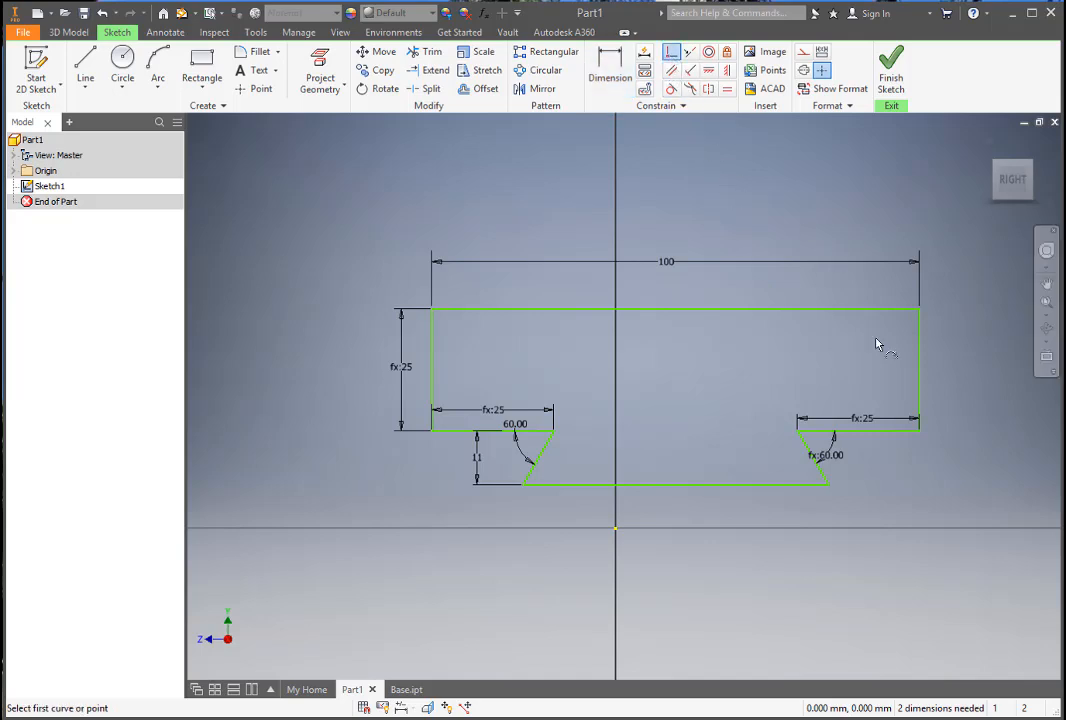
click(921, 434)
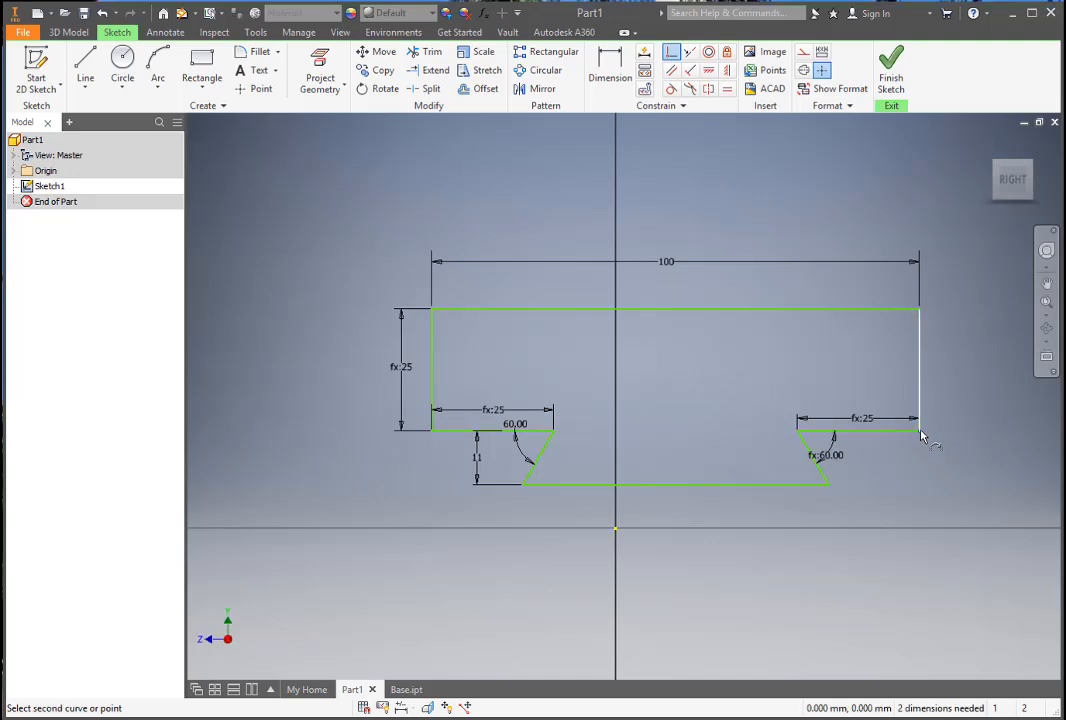
click(615, 528)
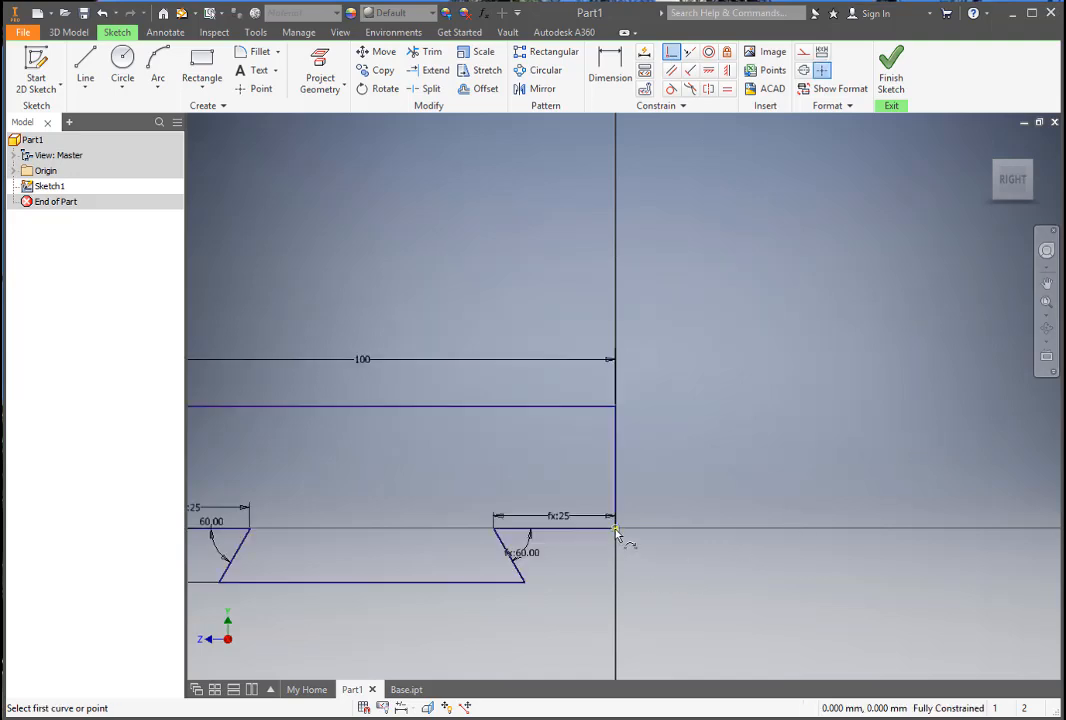
scroll(806, 474, down, 3)
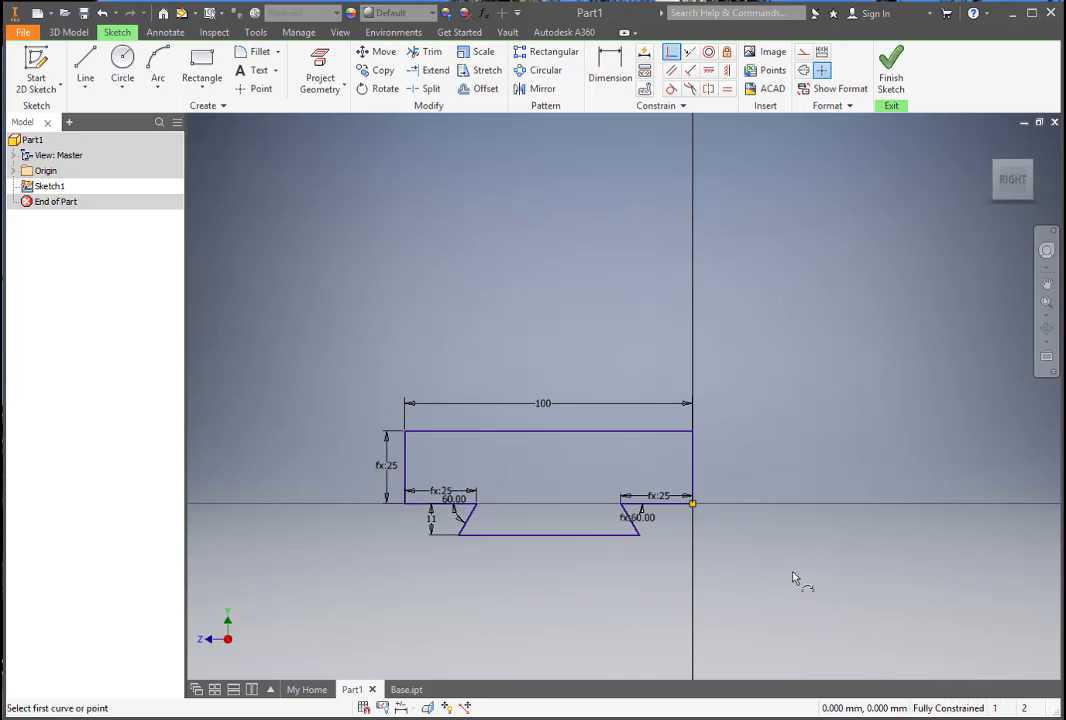
click(891, 70)
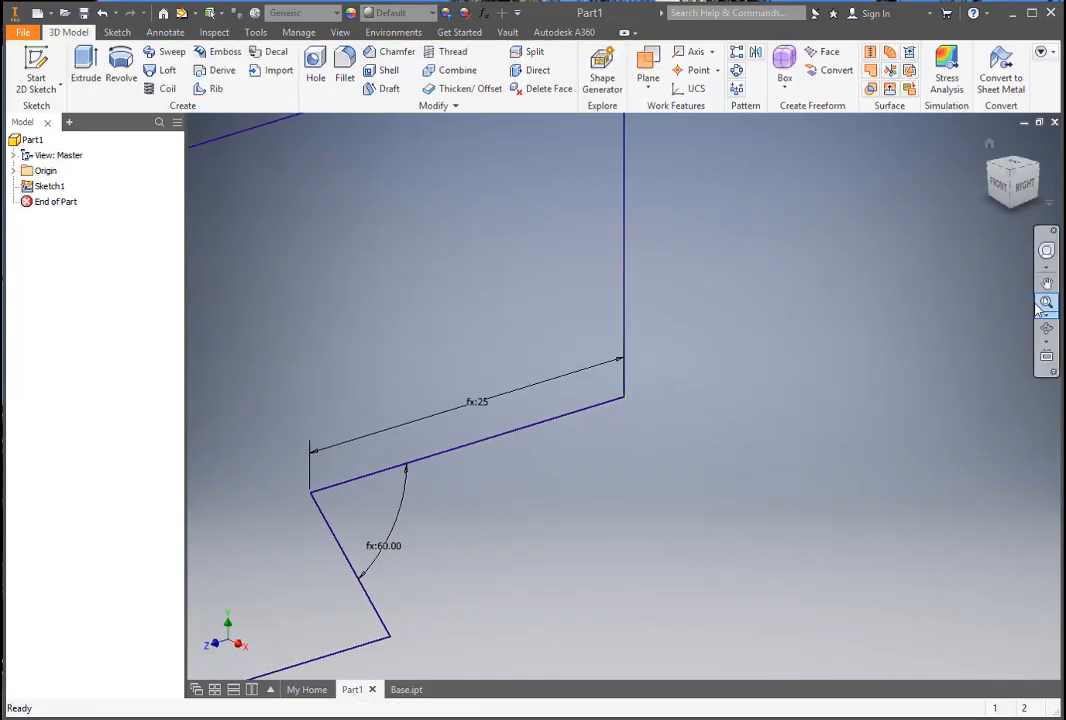
Step: Extrude the dovetail profile symmetrically by a distance of 20 mm as a new solid
click(1044, 304)
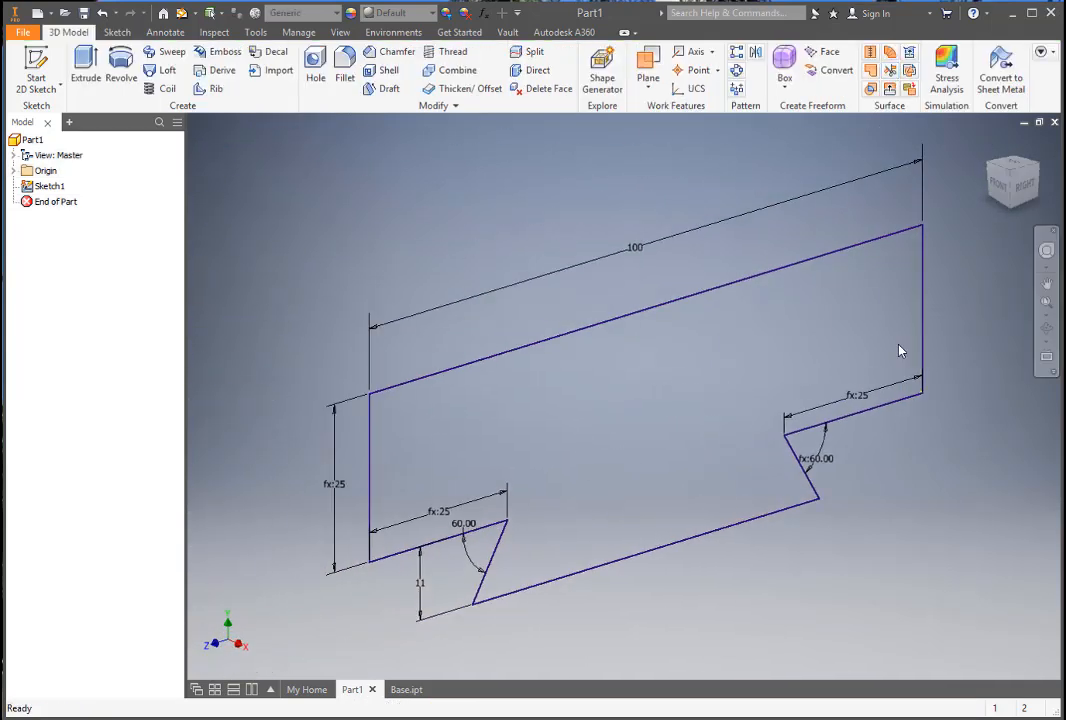
scroll(702, 360, down, 3)
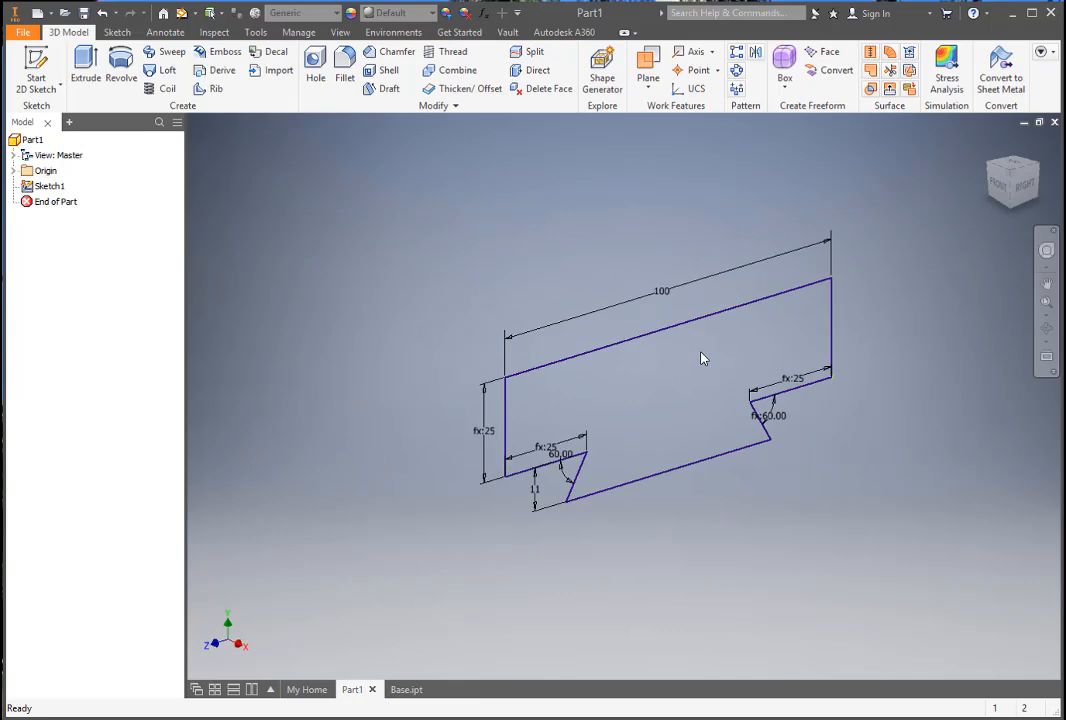
click(95, 76)
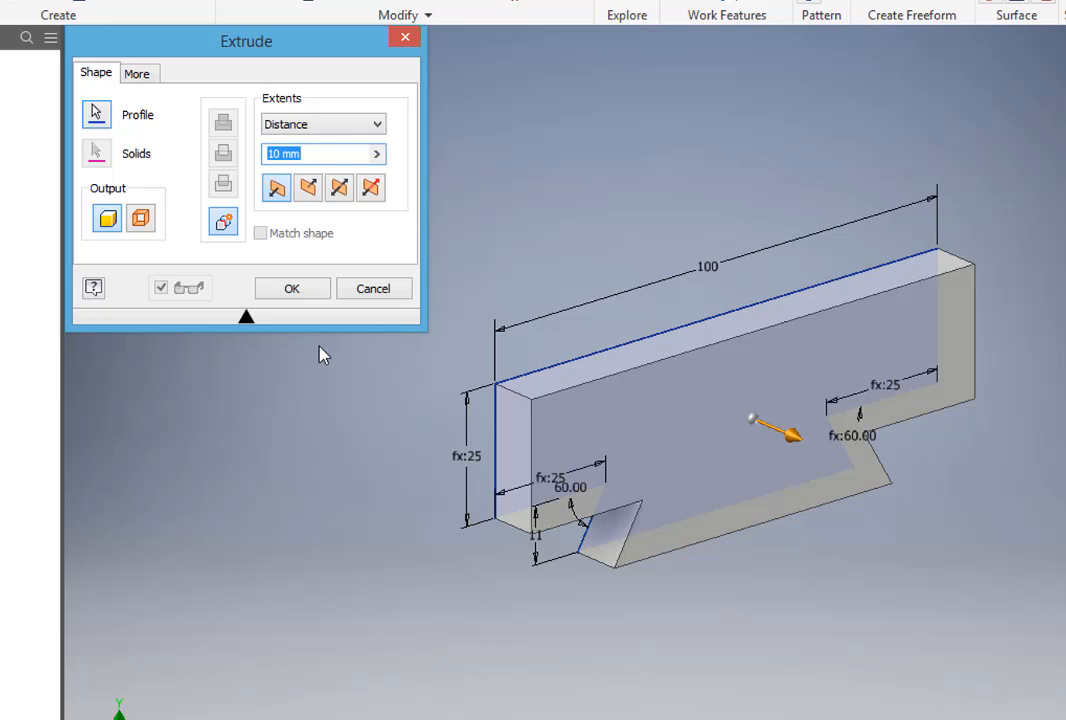
click(311, 190)
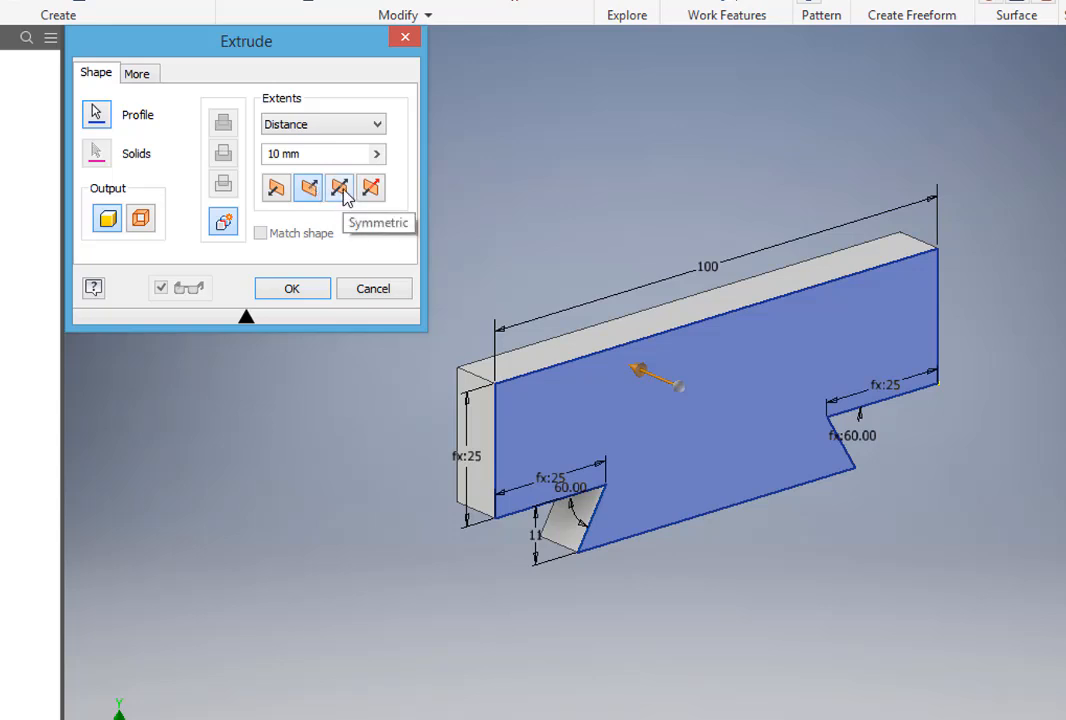
click(341, 189)
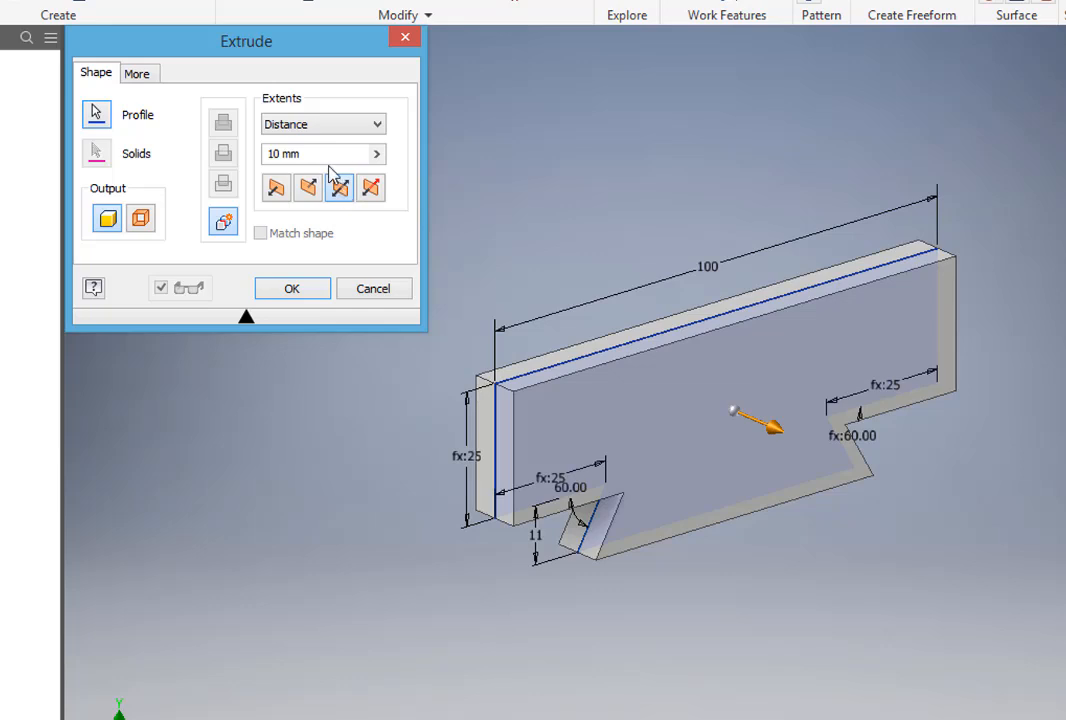
click(330, 156)
click(376, 191)
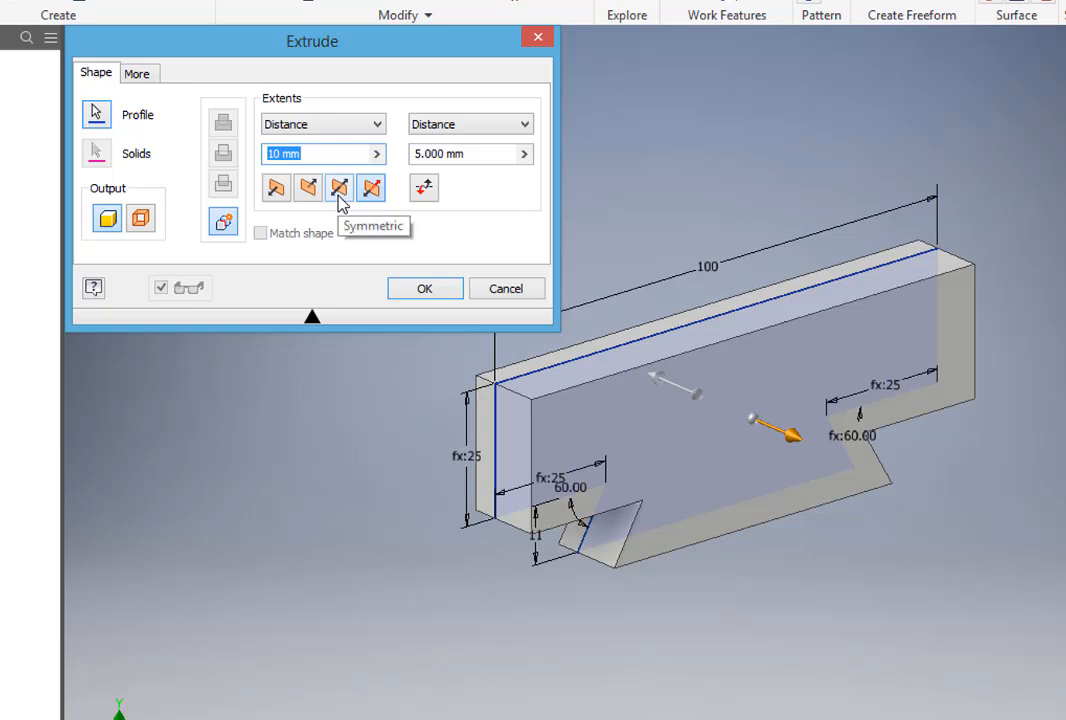
click(340, 198)
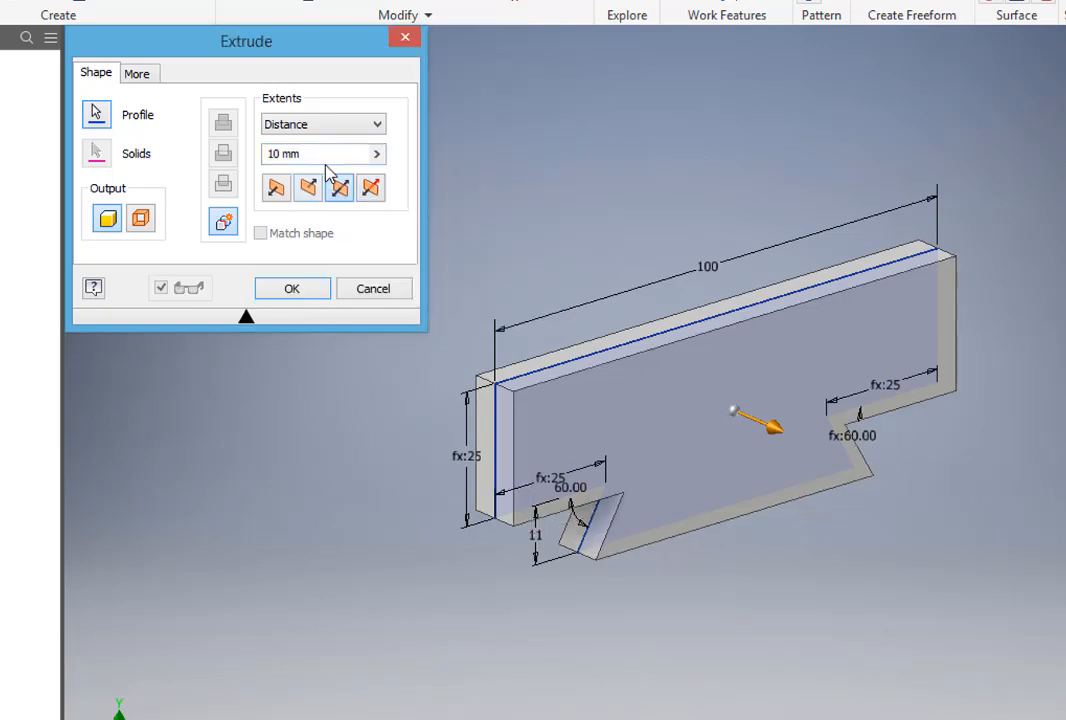
drag(327, 163, 241, 153)
text(20)
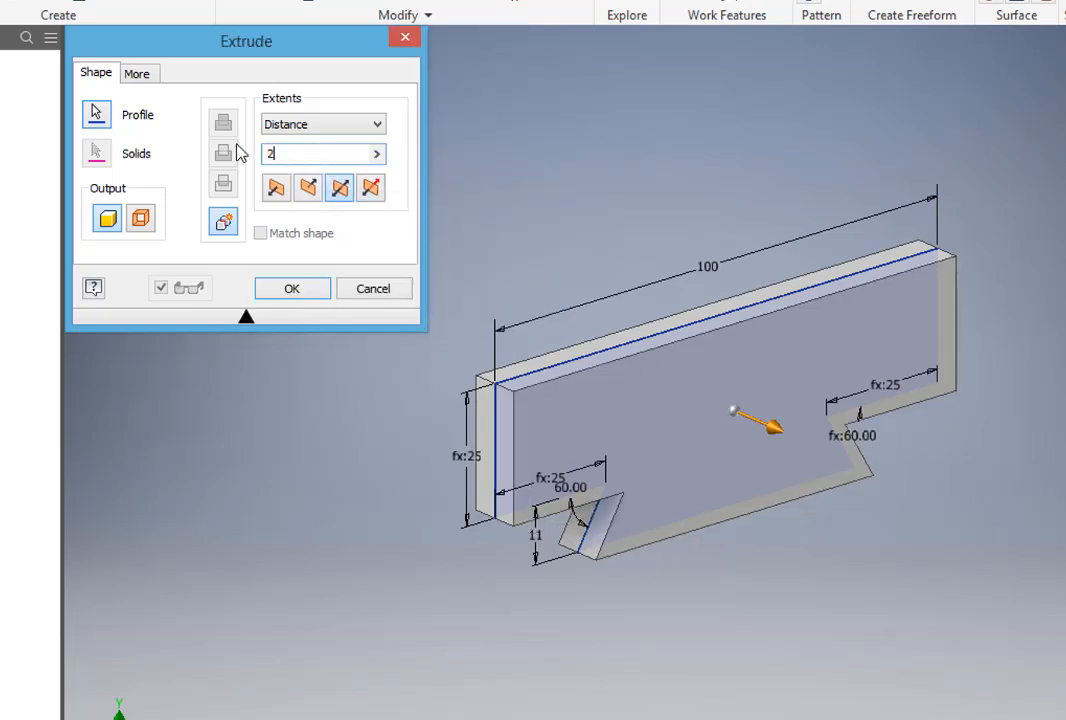
click(314, 297)
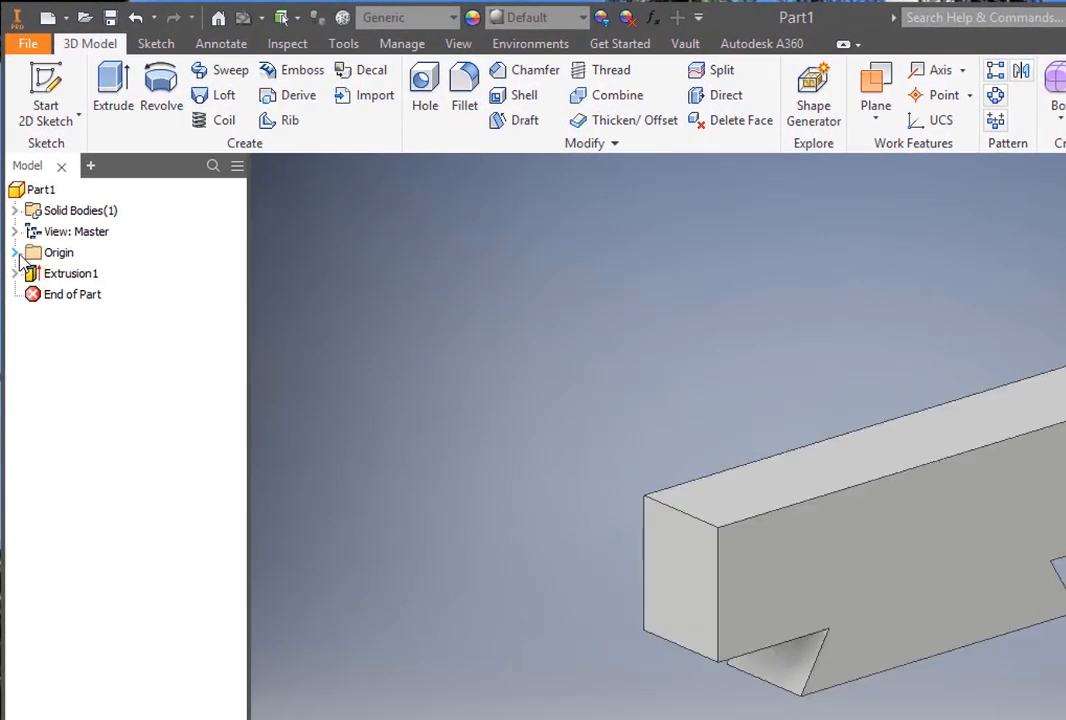
Step: Highlight the origin's YZ Plane and examine its position within the extruded body from the front and home views
click(16, 254)
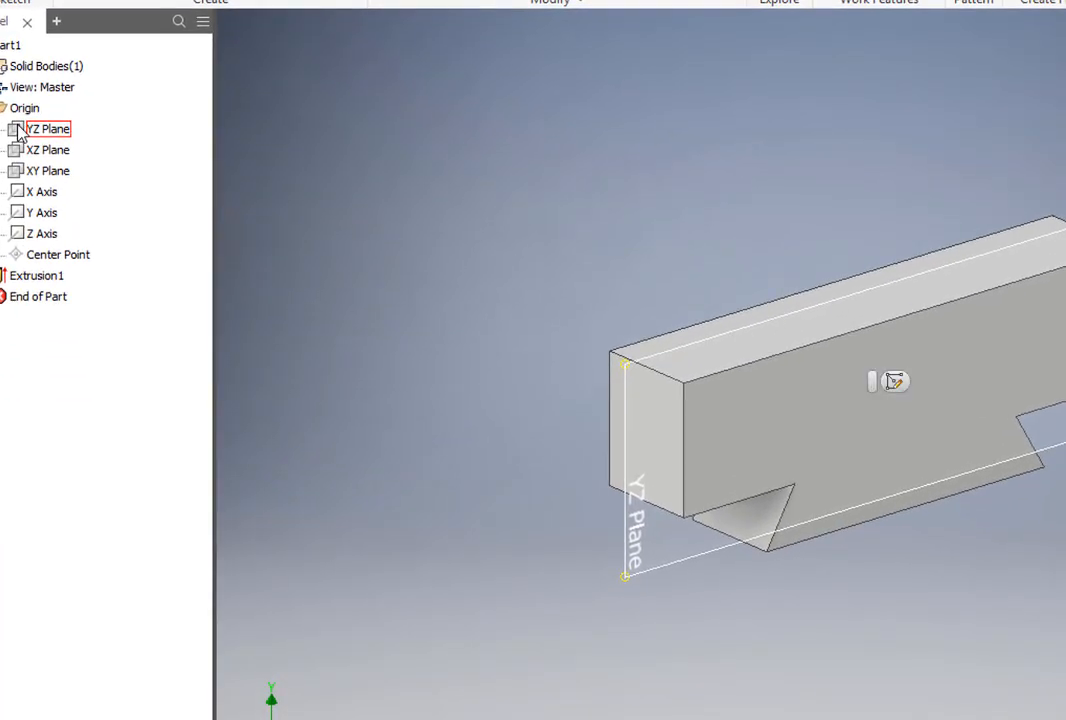
click(54, 276)
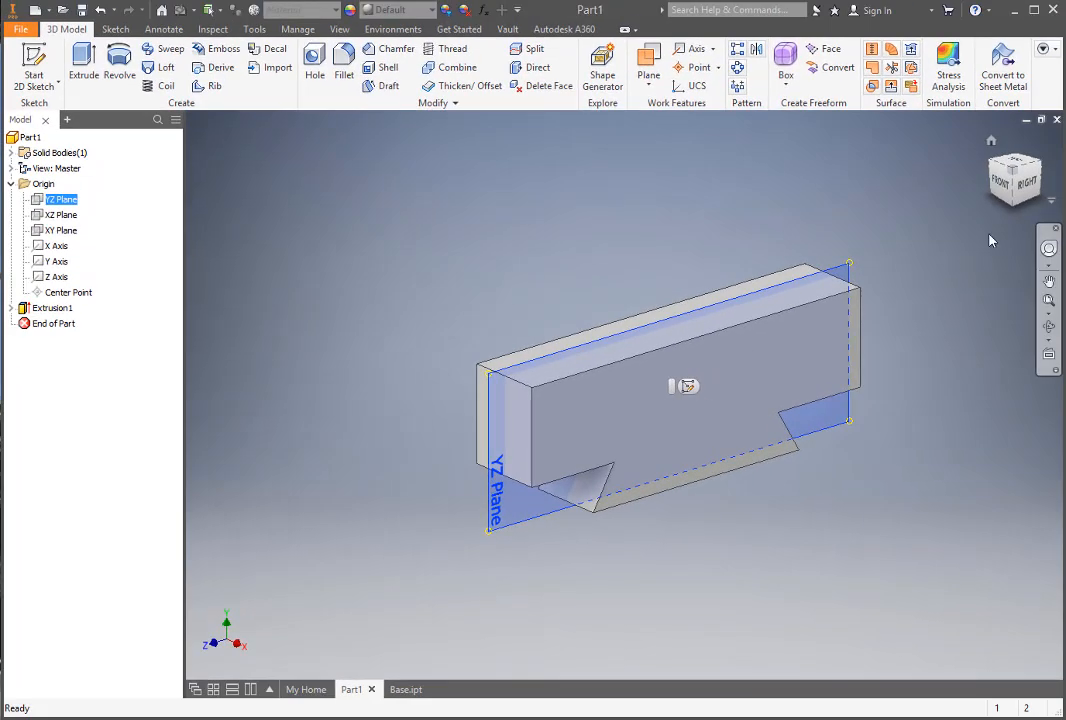
click(1000, 184)
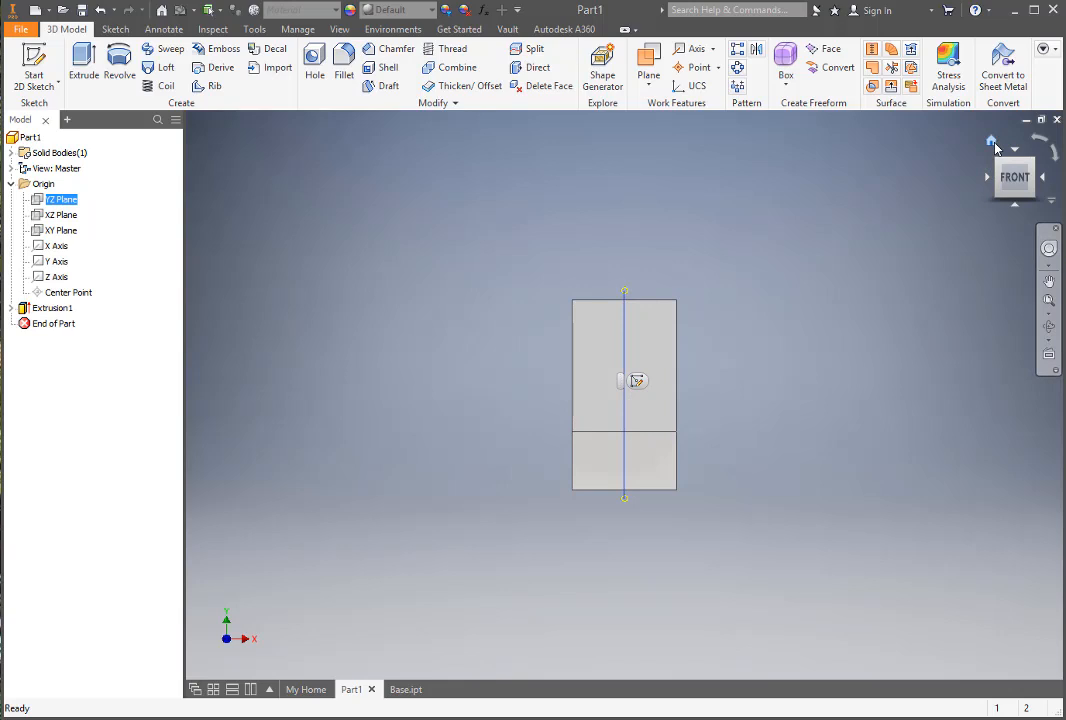
click(993, 144)
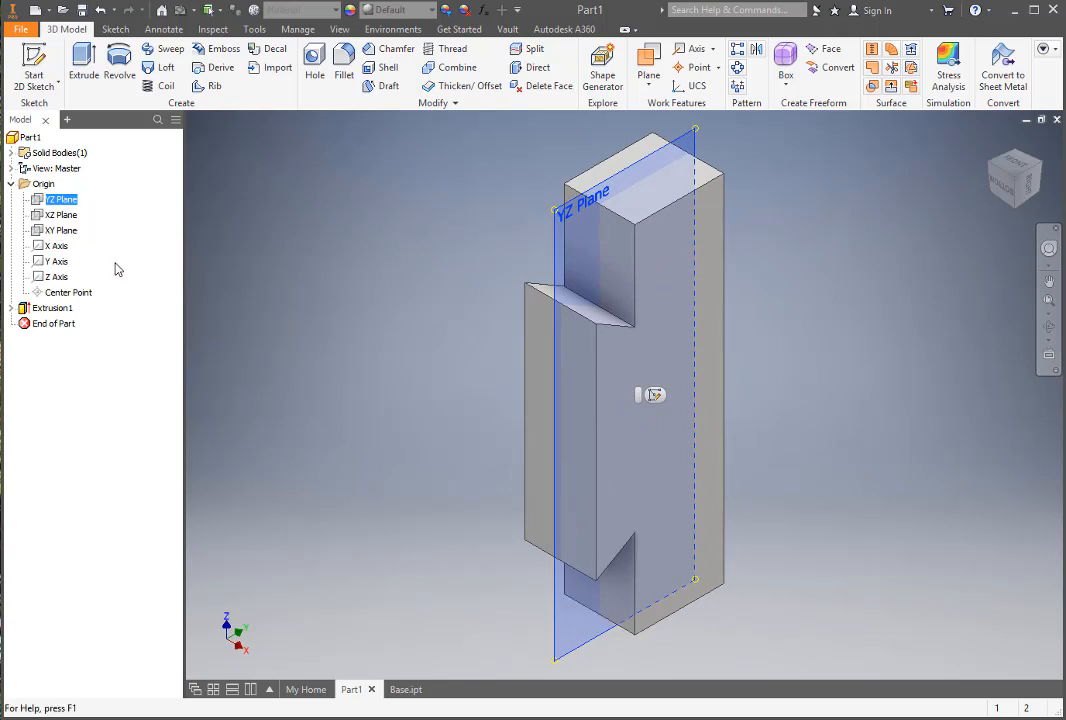
key(Escape)
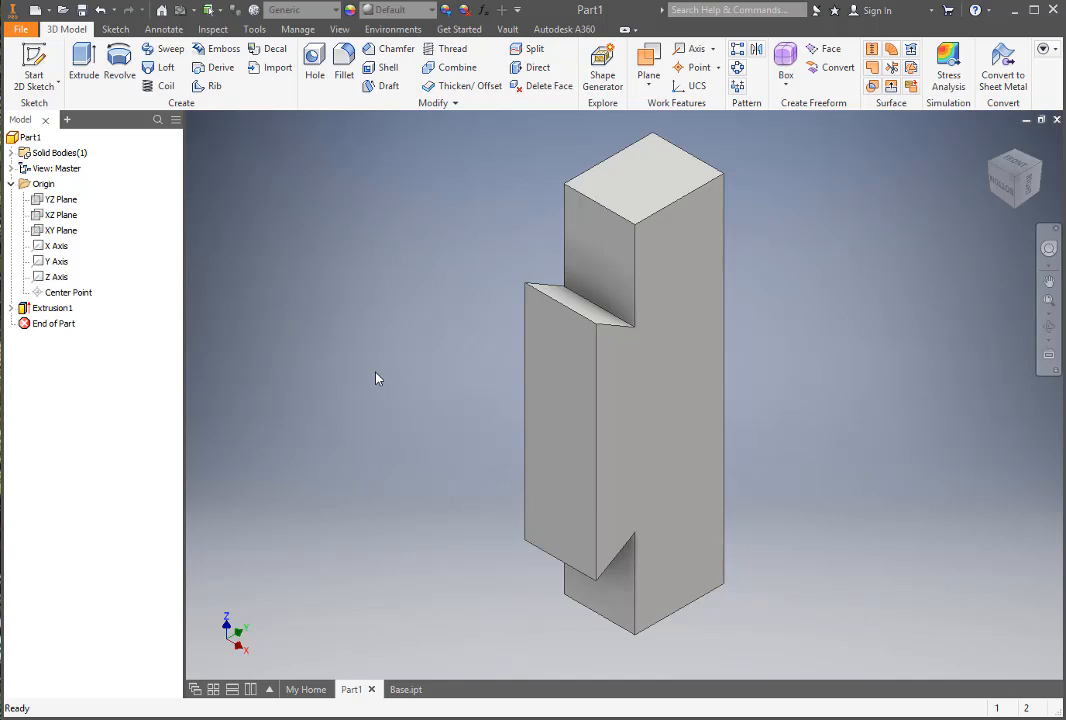
click(21, 31)
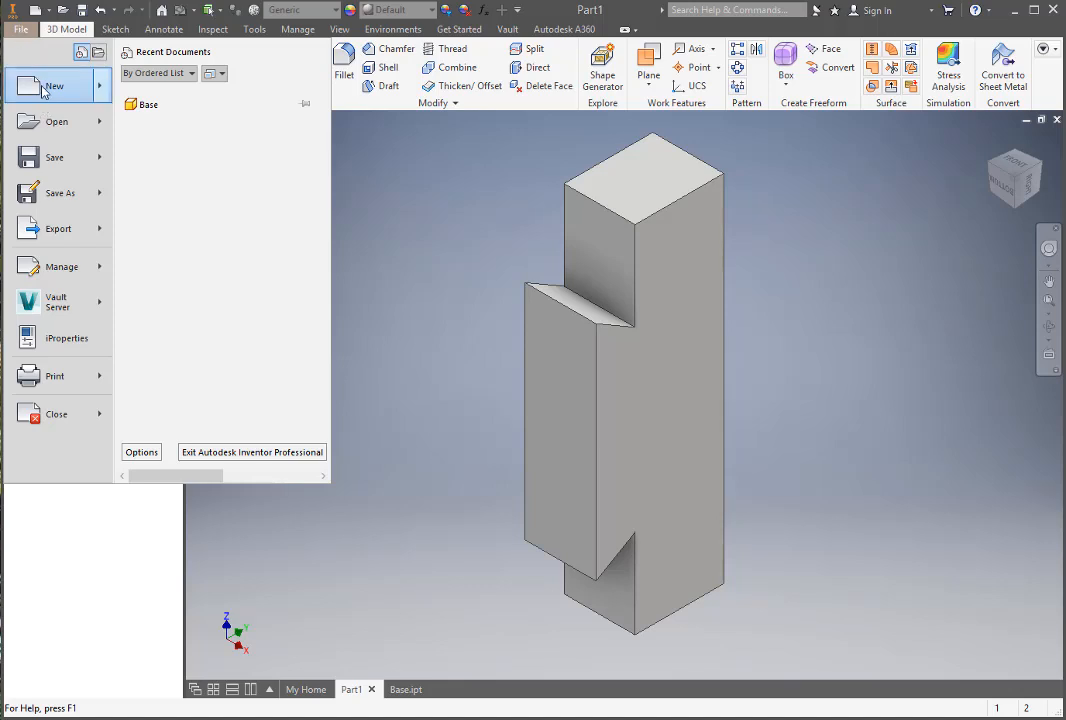
mouse_move(43, 91)
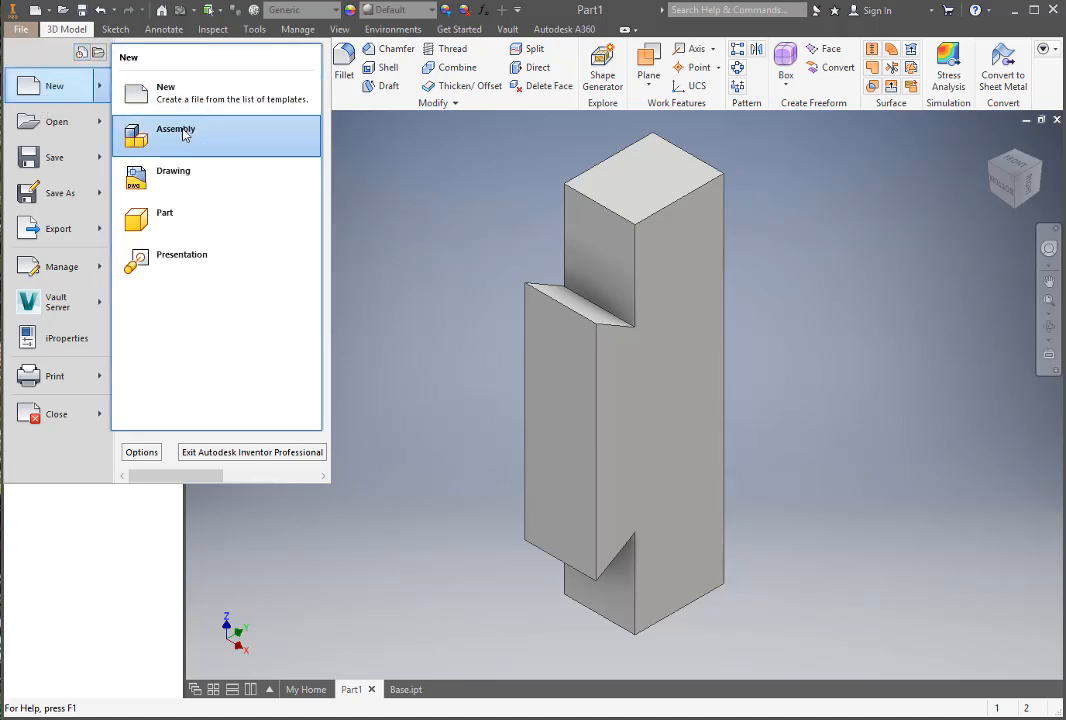
click(366, 157)
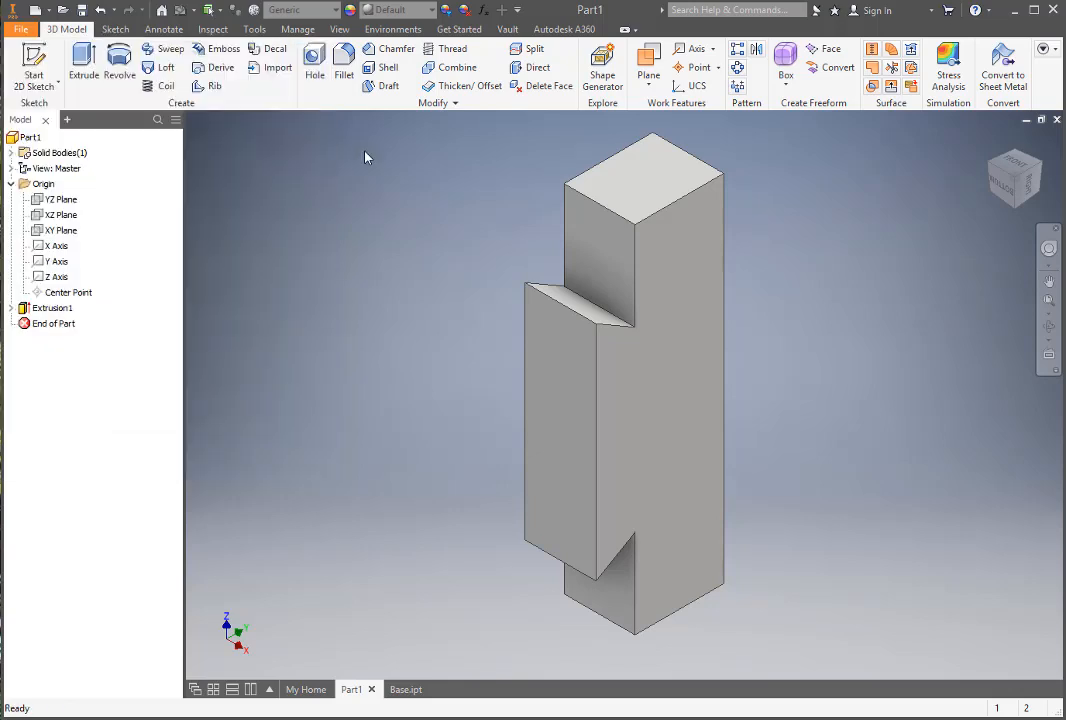
click(47, 11)
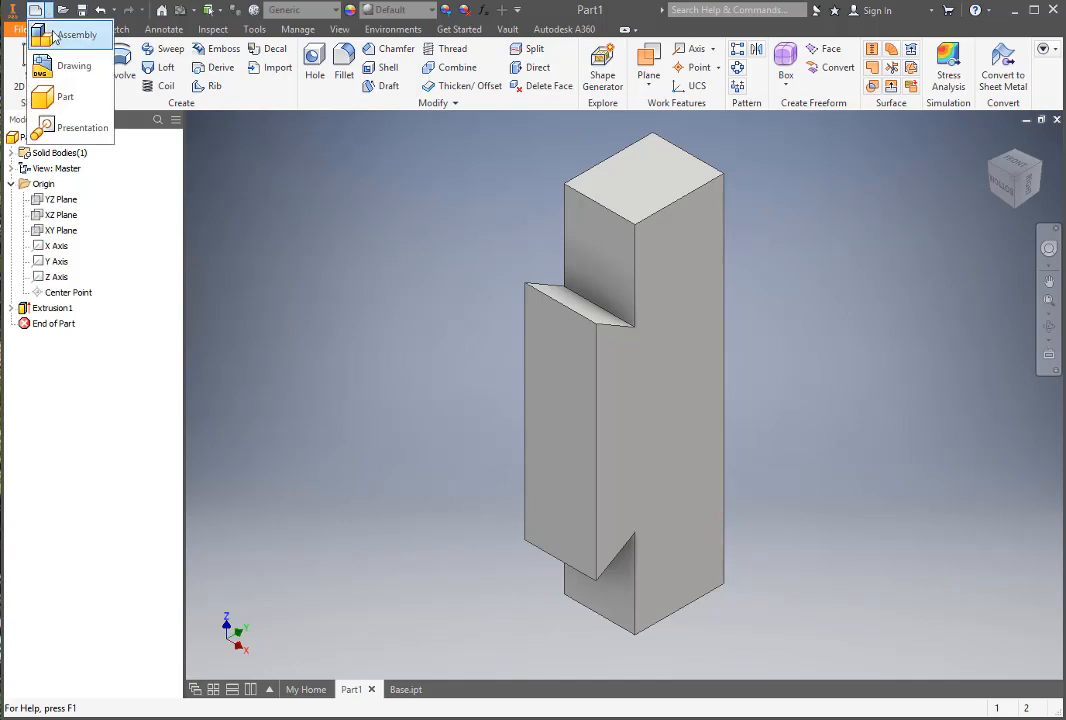
click(316, 247)
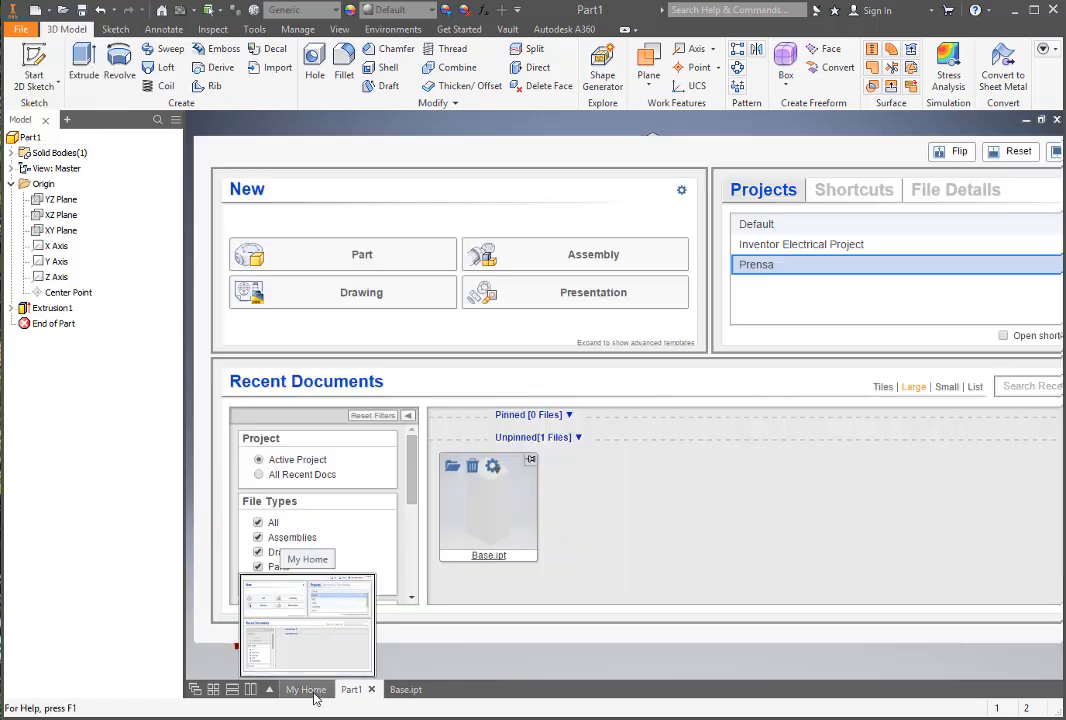
click(306, 689)
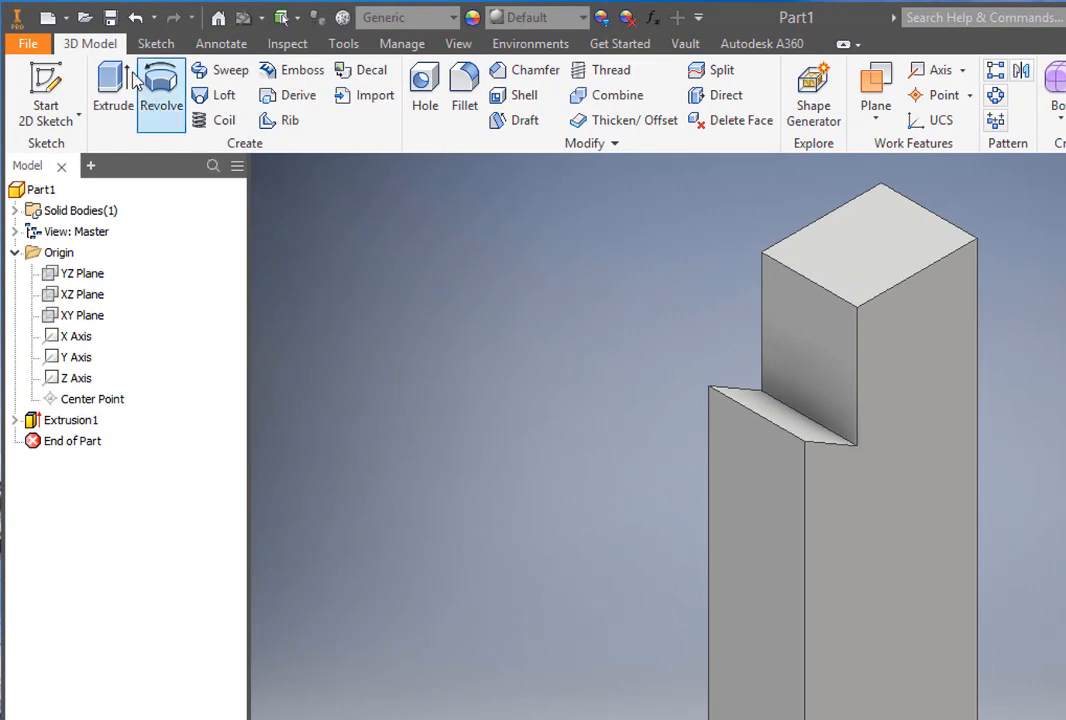
Step: Save the part in the Proyecto 01 folder under the name Mordaza
click(112, 19)
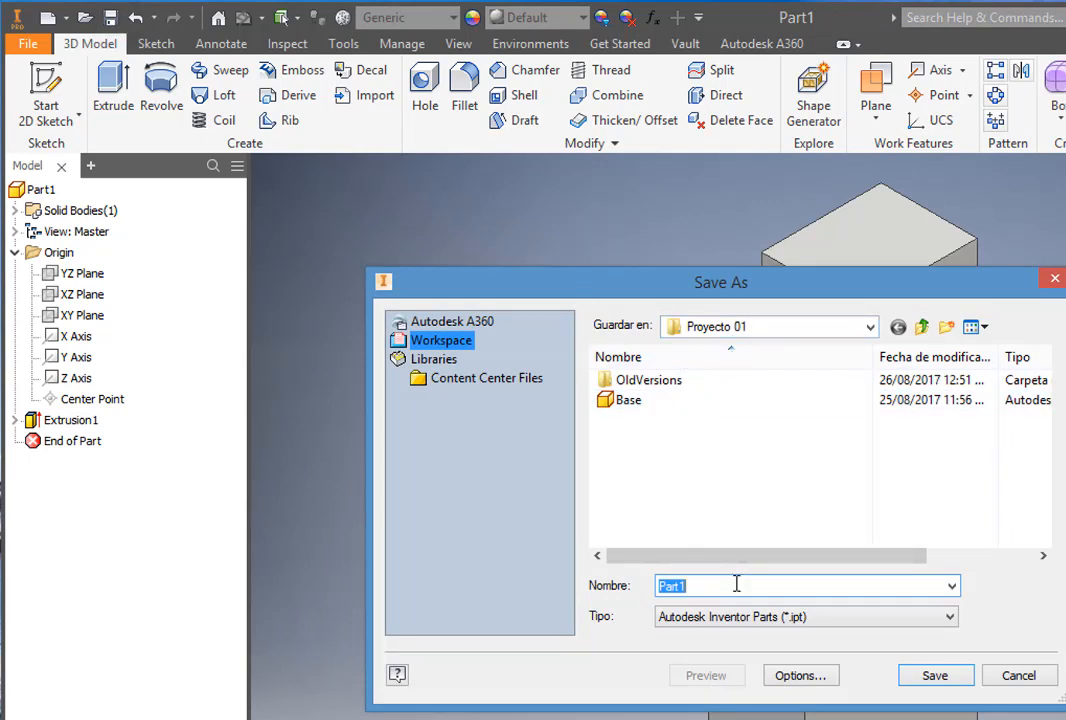
text(Mordaza)
key(Return)
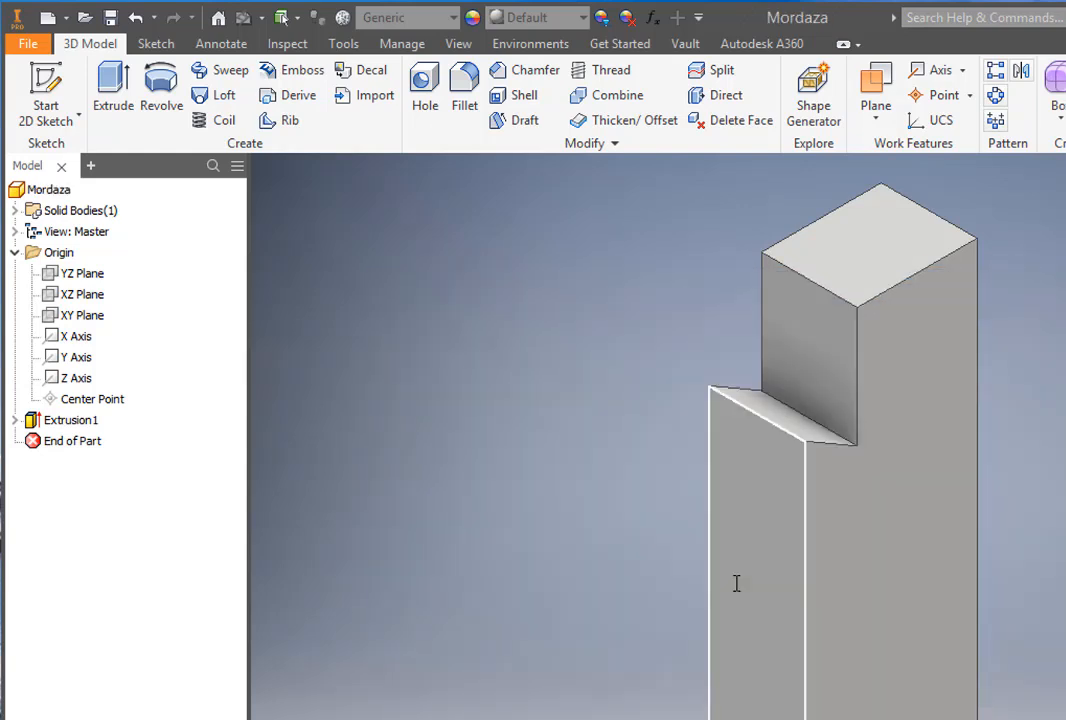
mouse_move(736, 583)
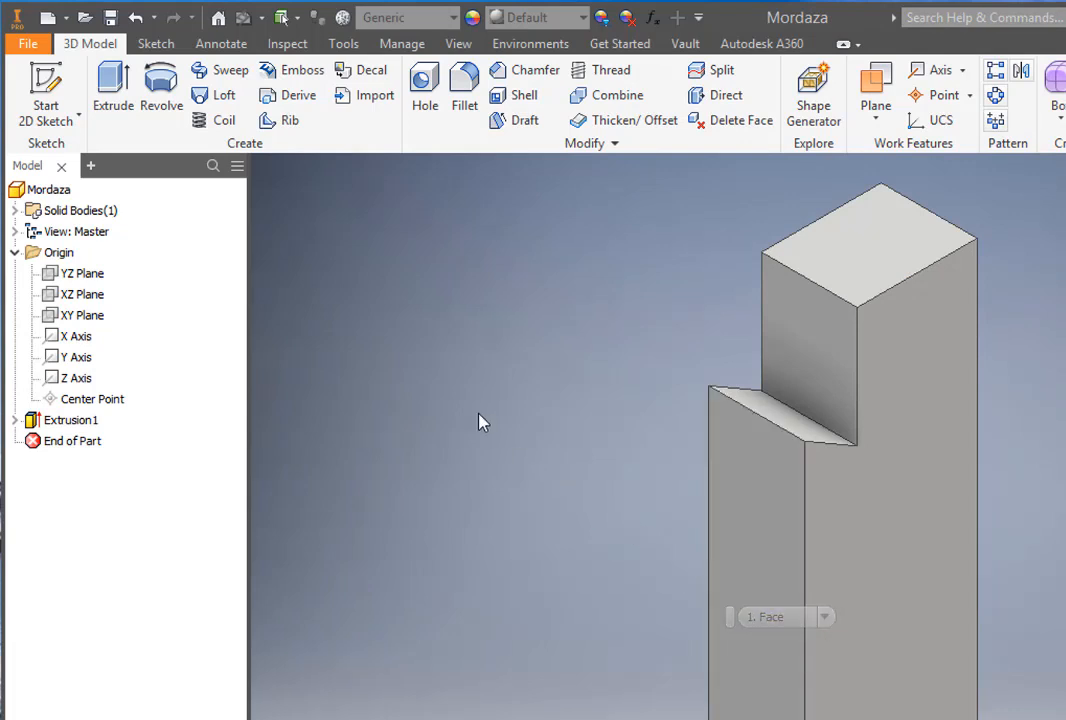
Step: Create a new assembly file from the default template
click(67, 19)
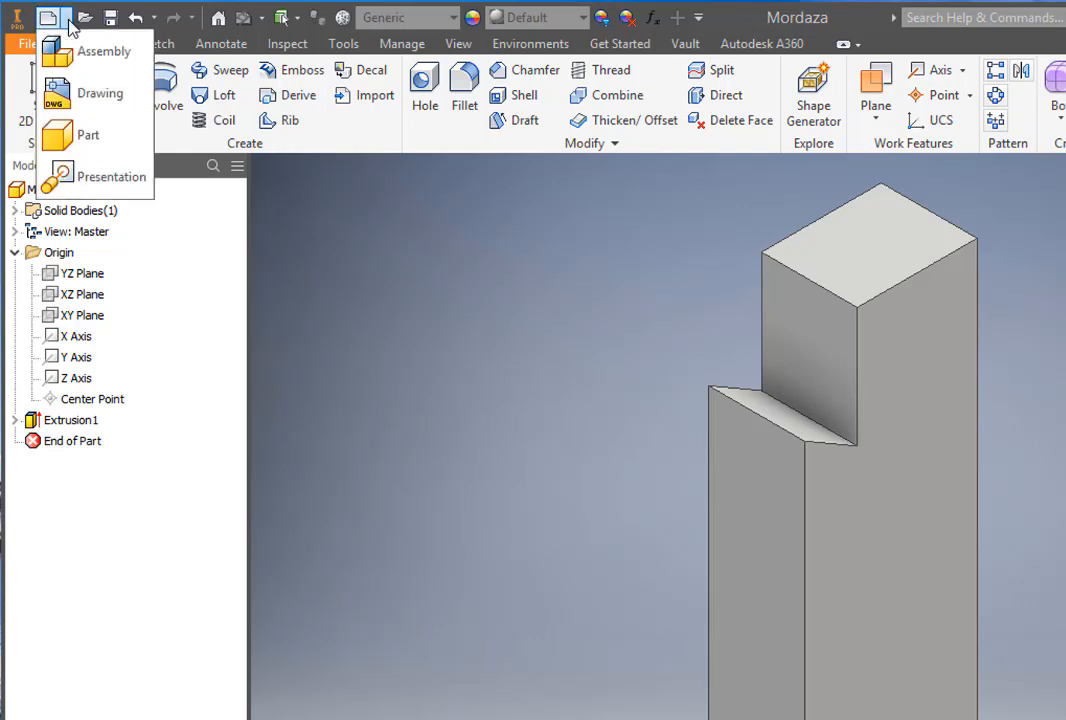
click(72, 51)
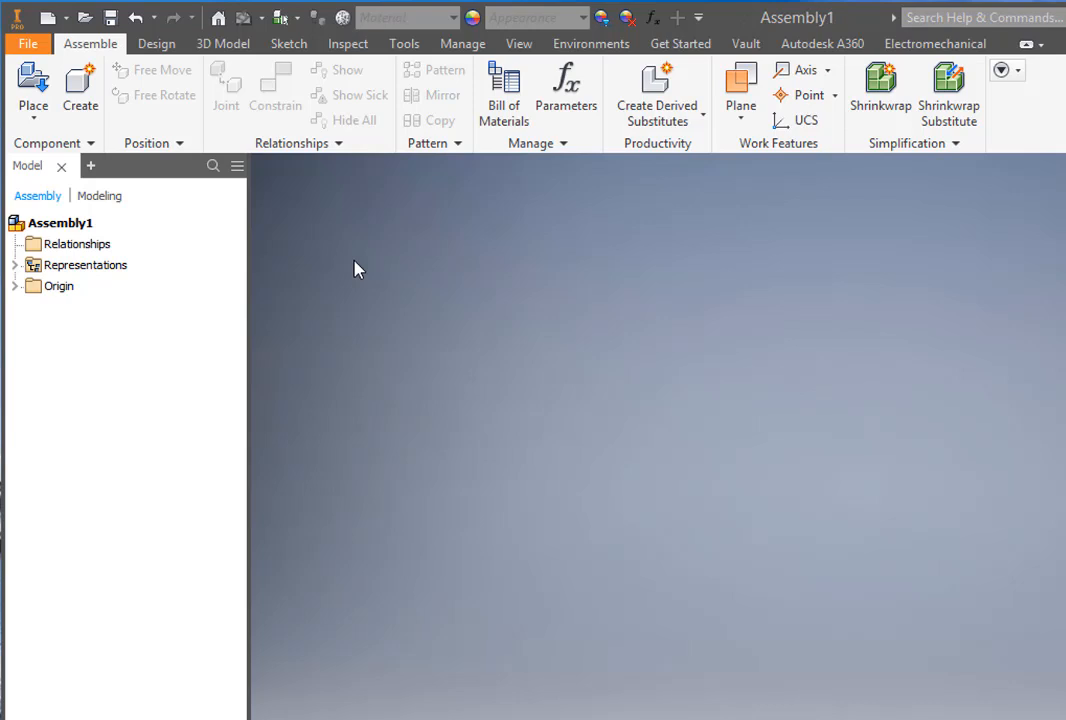
click(87, 145)
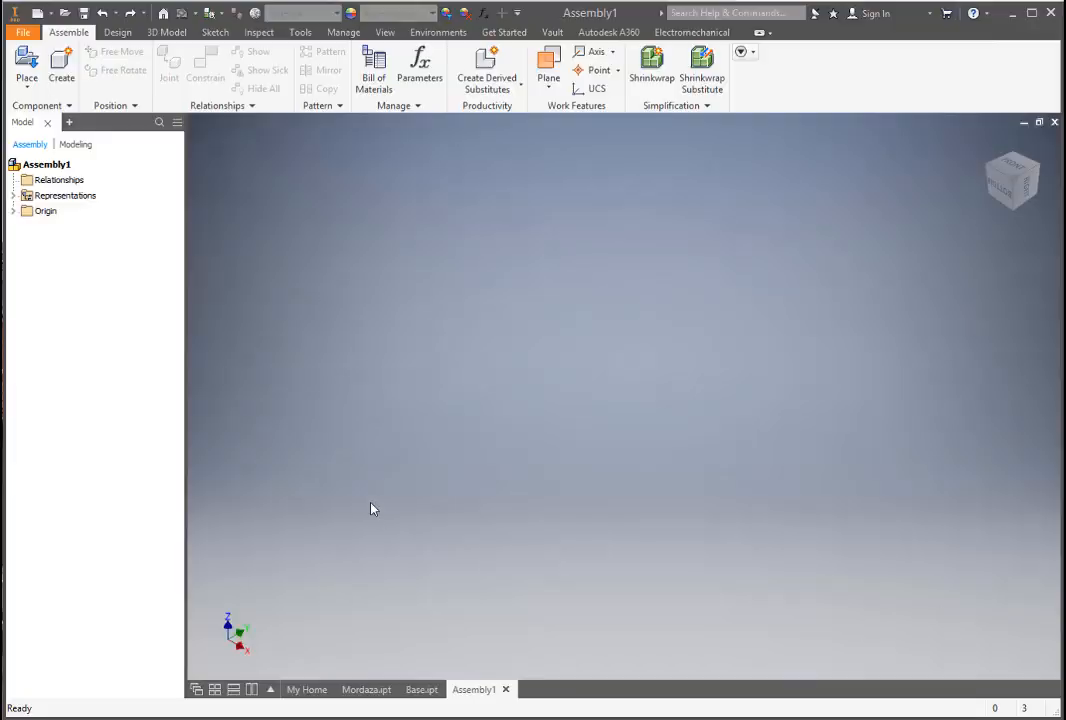
click(33, 95)
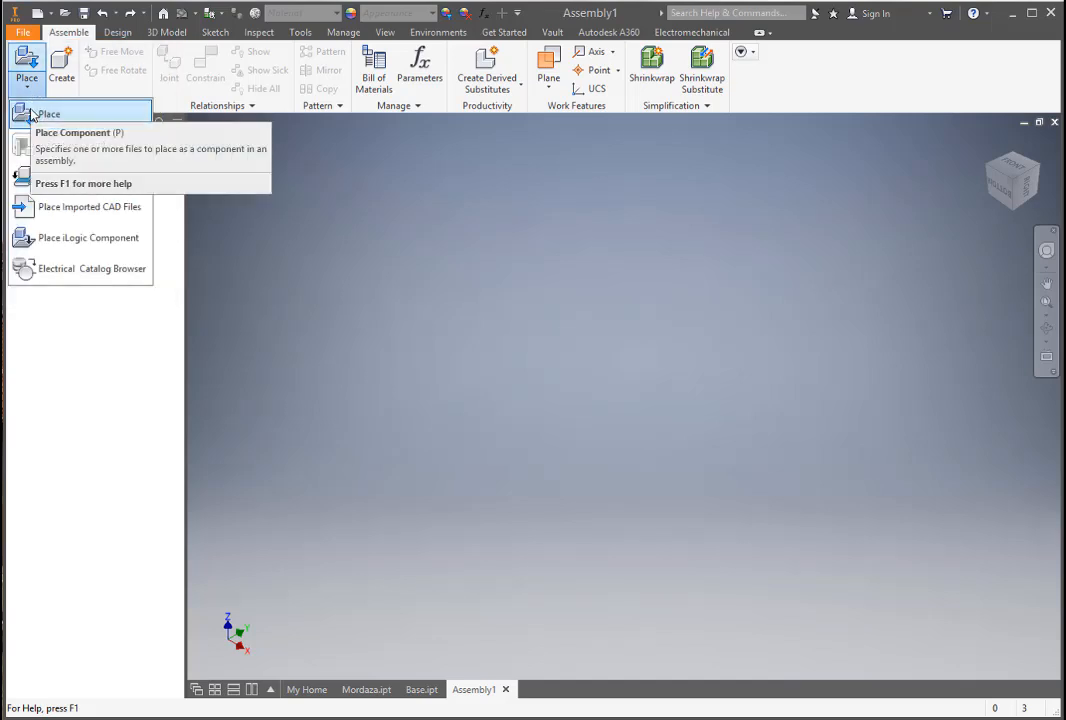
click(45, 114)
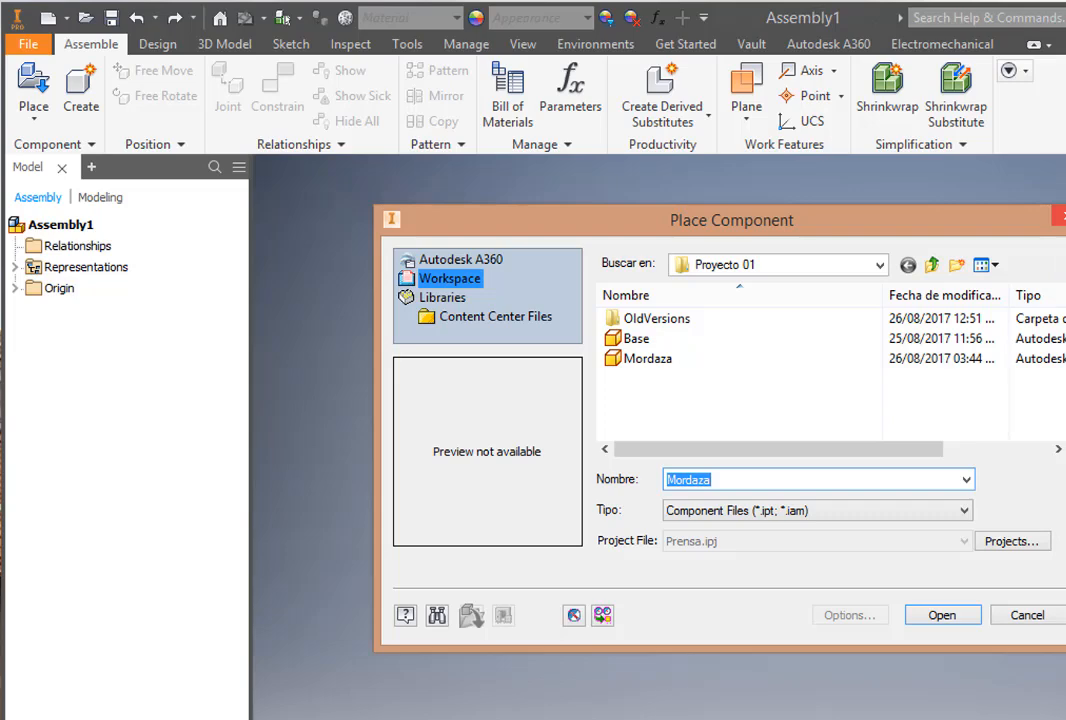
click(1061, 217)
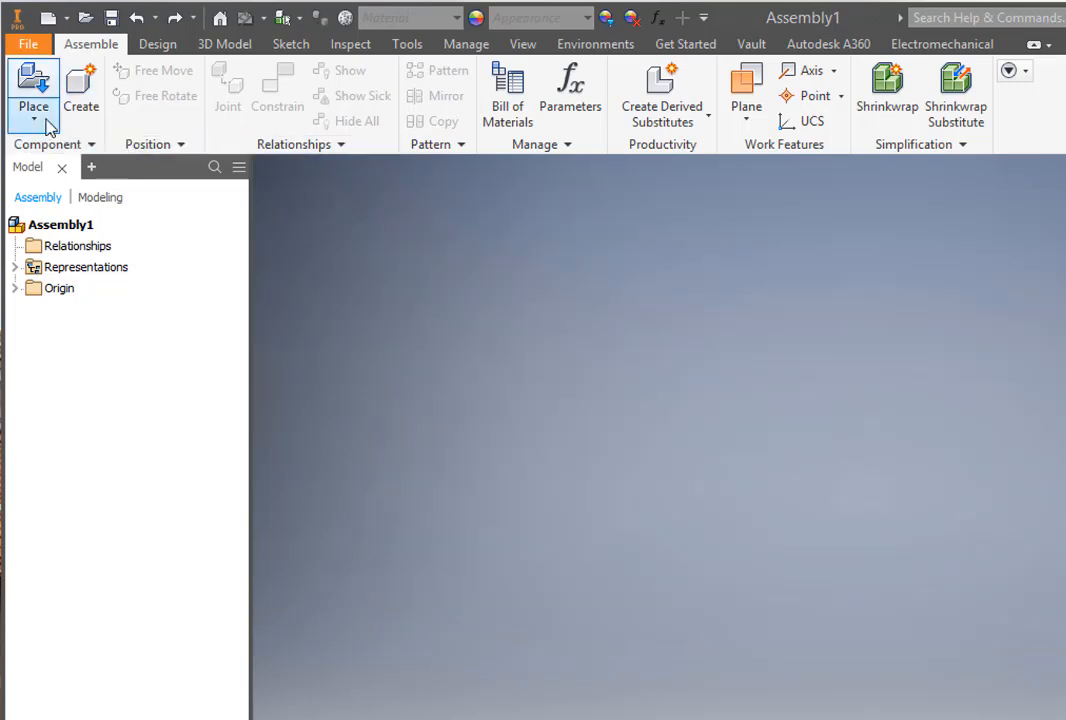
click(45, 120)
click(56, 246)
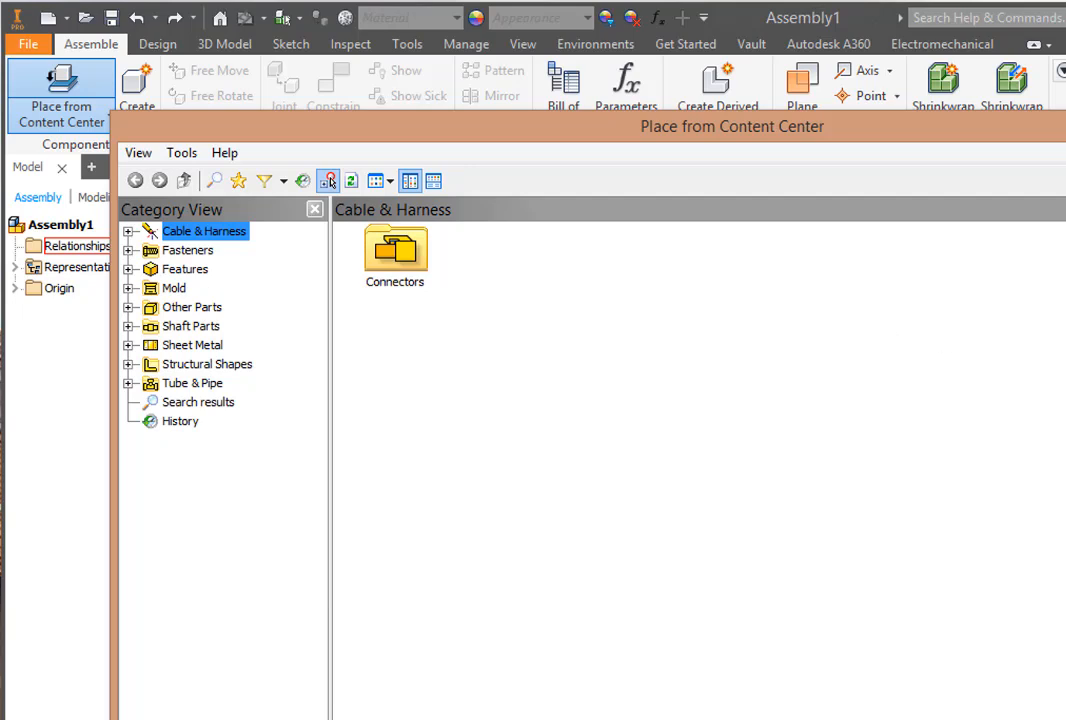
key(Escape)
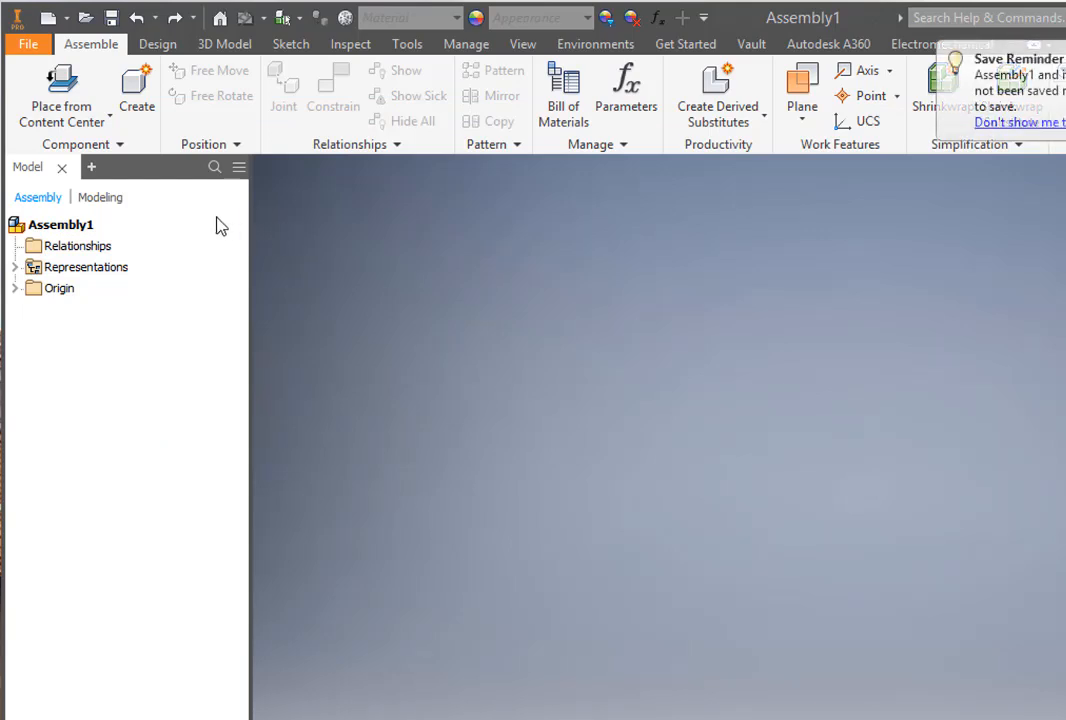
Step: Place one instance of the Base part into the assembly, grounded at the origin
click(113, 121)
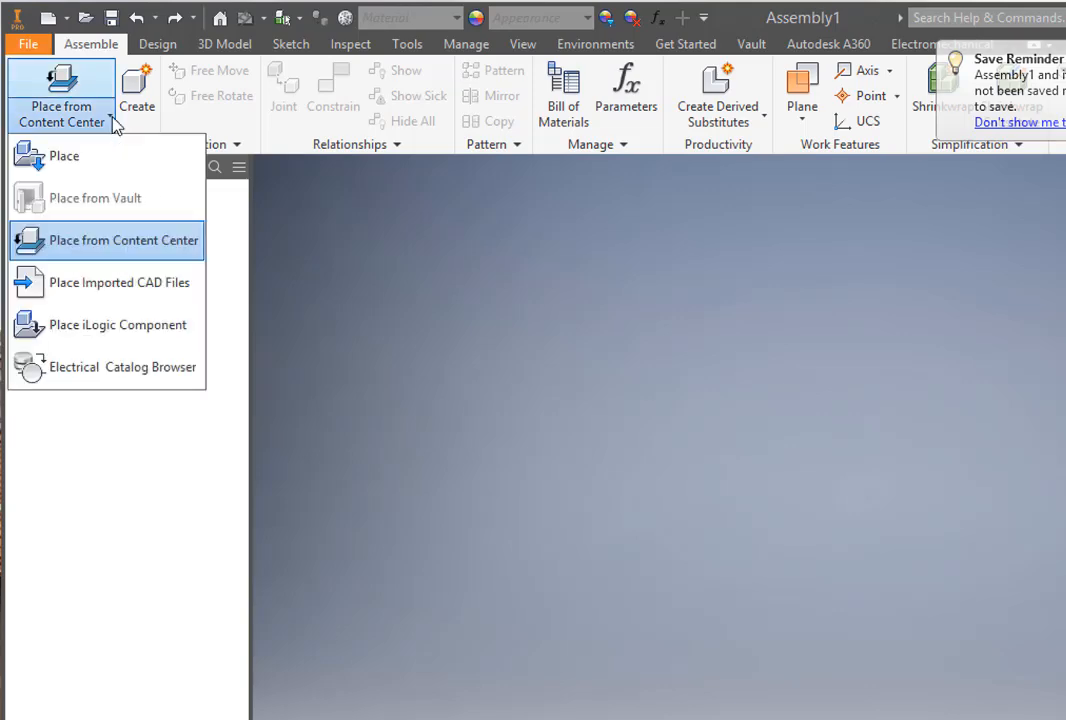
click(105, 157)
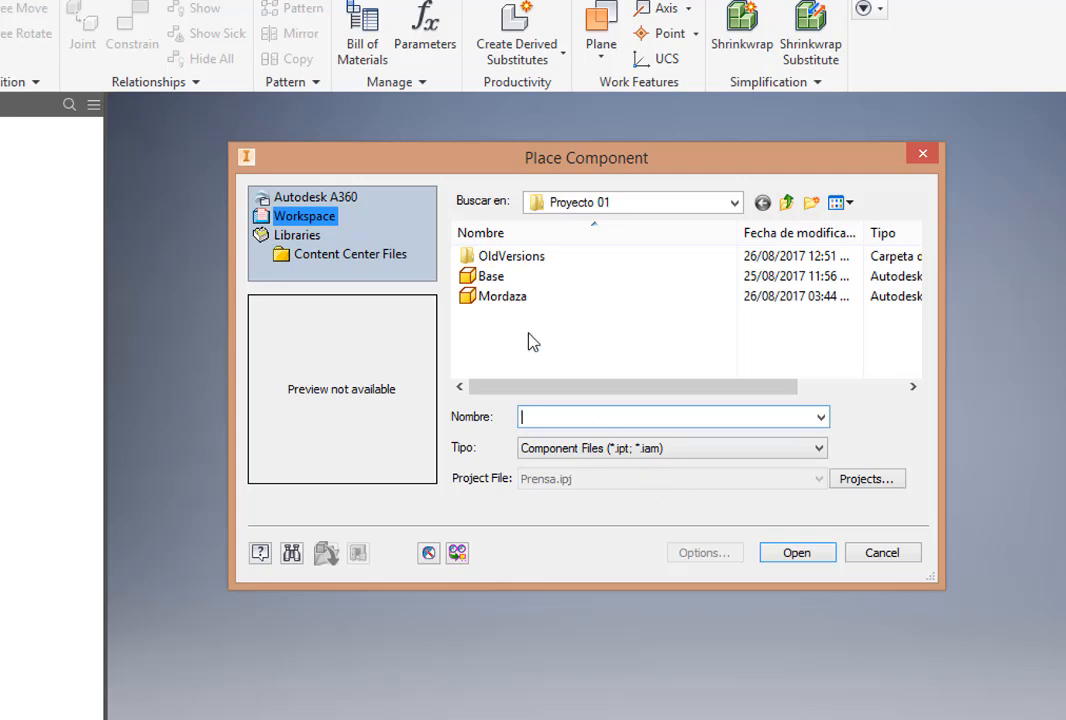
click(512, 278)
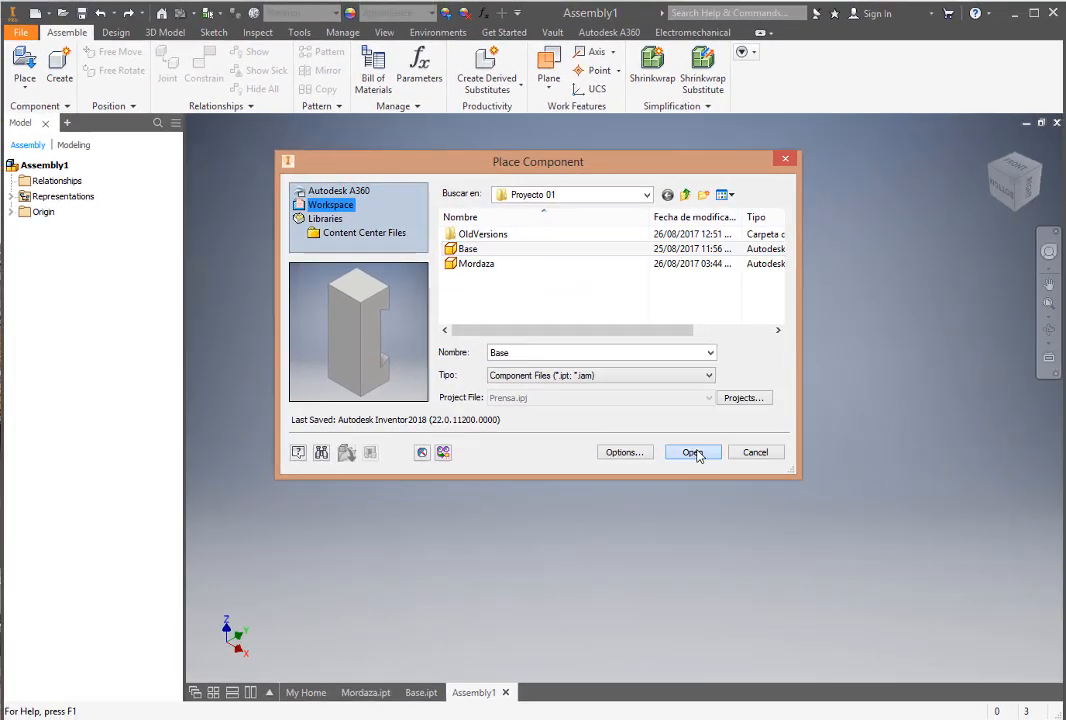
click(797, 552)
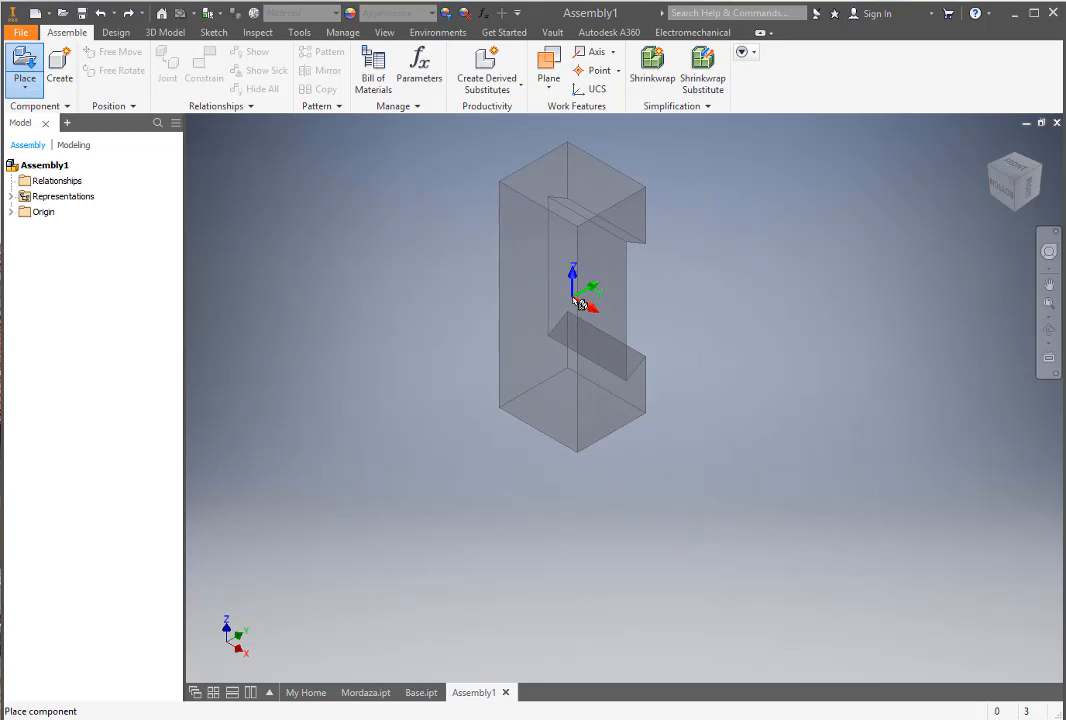
right_click(580, 302)
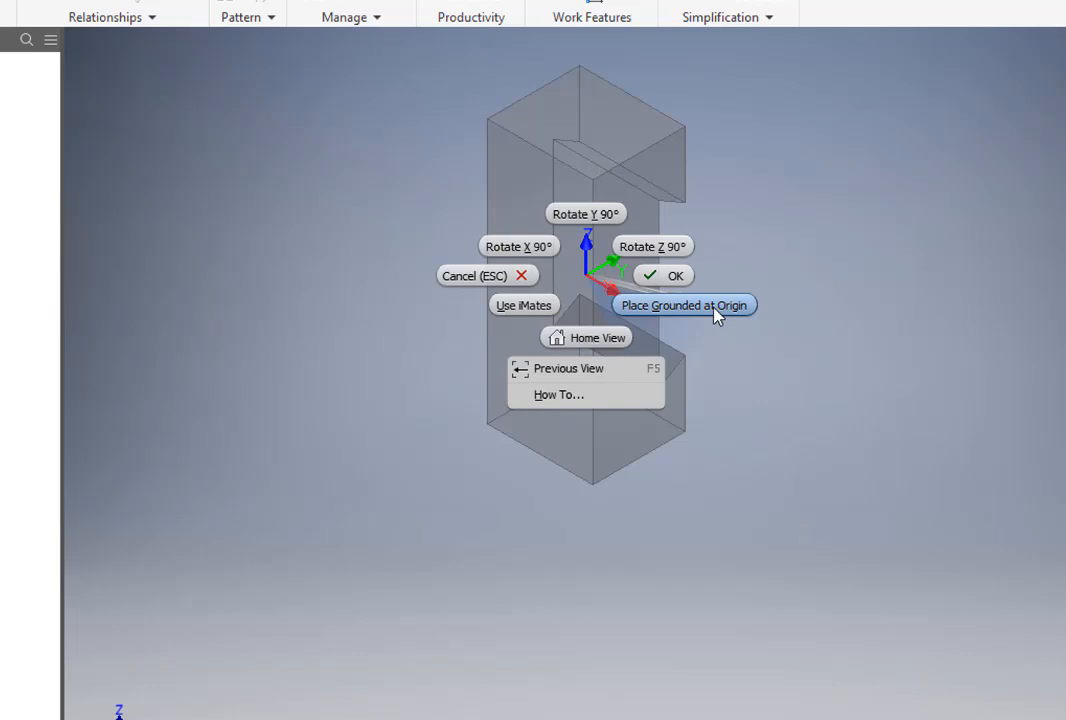
click(715, 308)
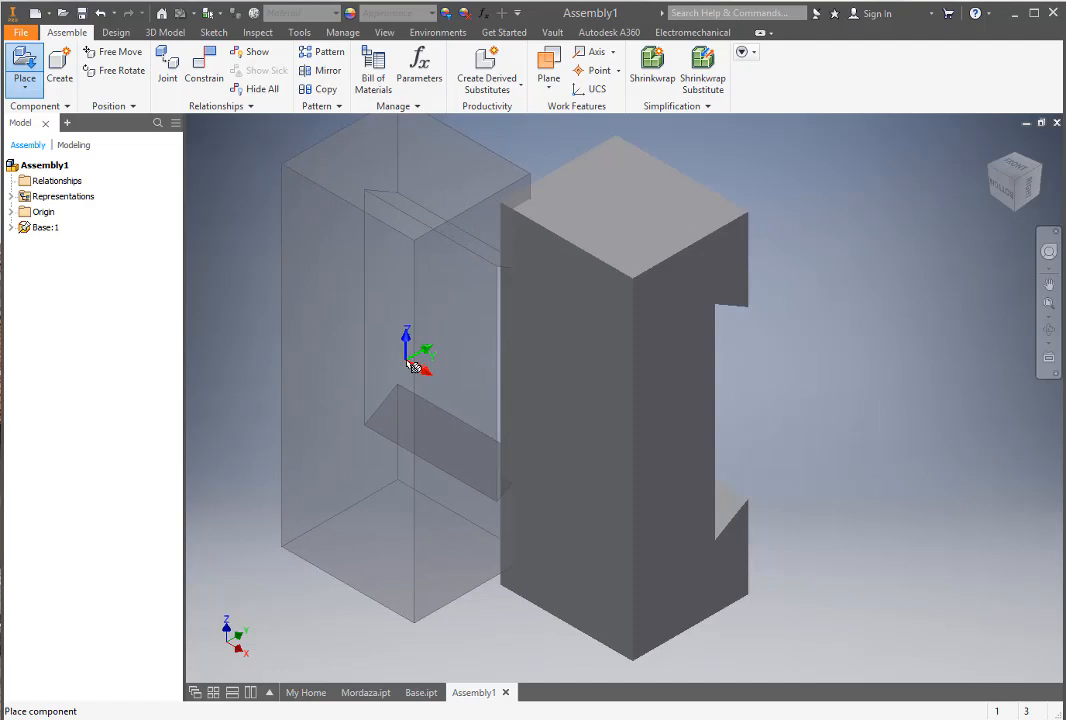
key(Escape)
Step: Place one instance of the Mordaza part in free space beside the Base's slotted side
scroll(365, 359, down, 3)
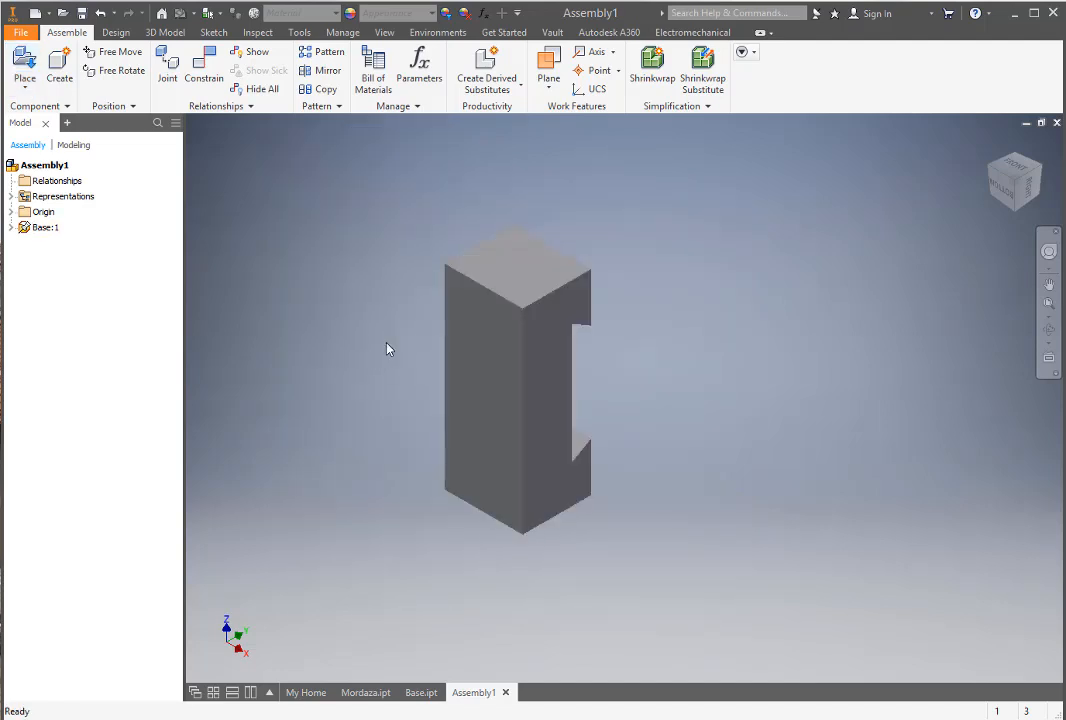
click(30, 62)
click(480, 263)
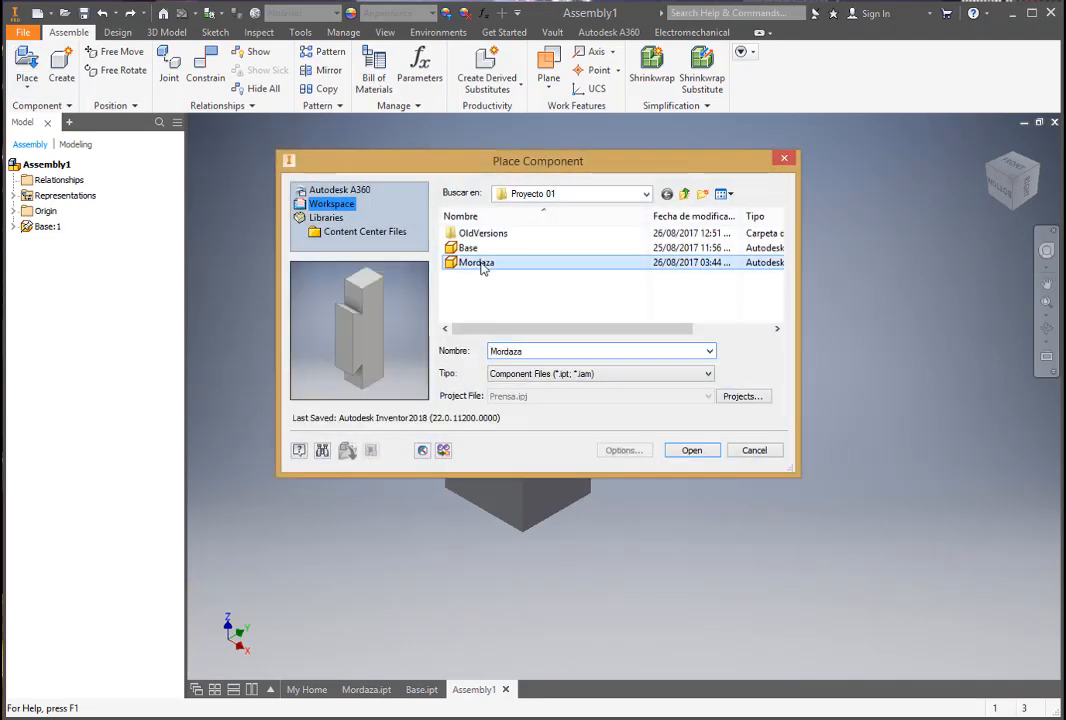
click(694, 451)
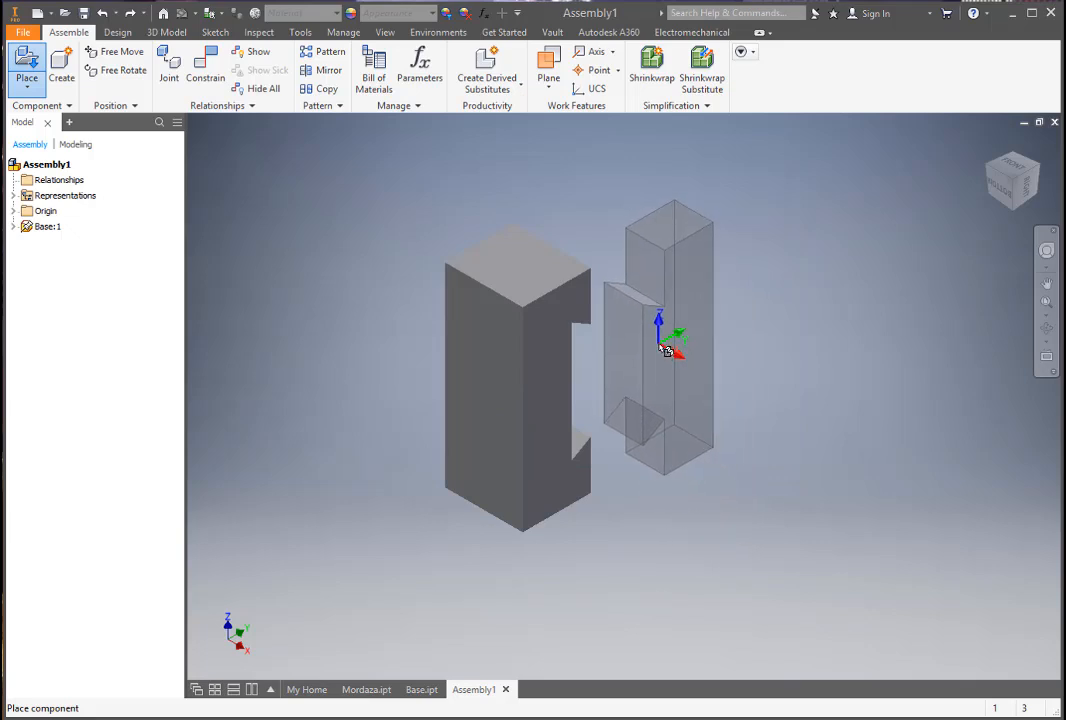
click(665, 346)
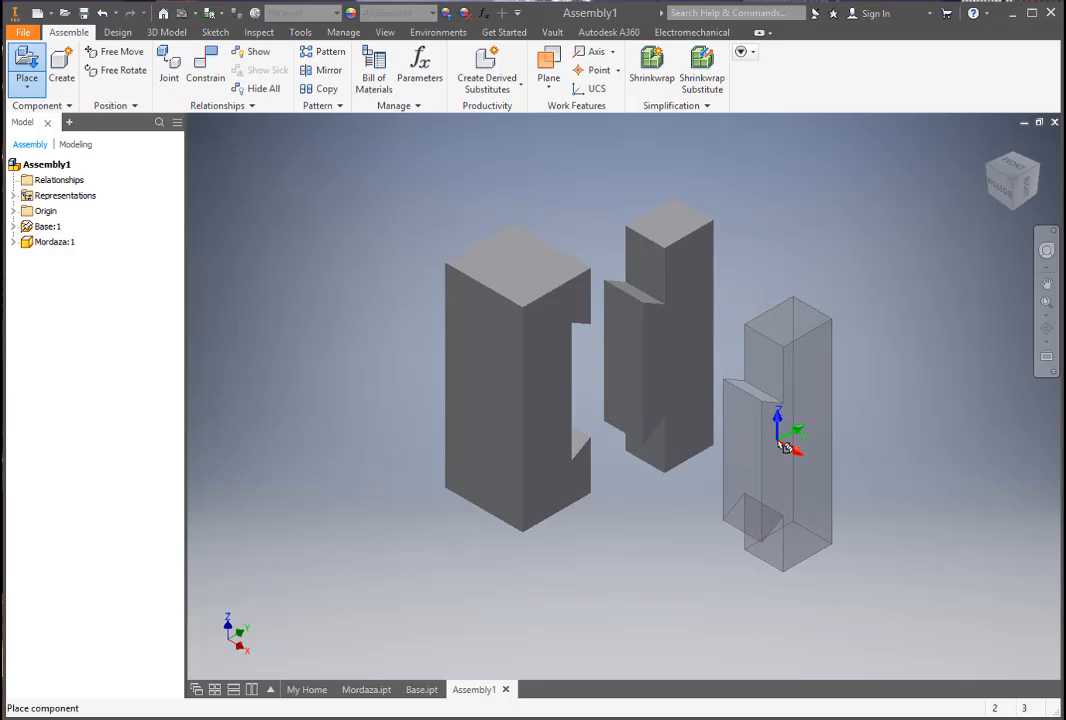
key(Escape)
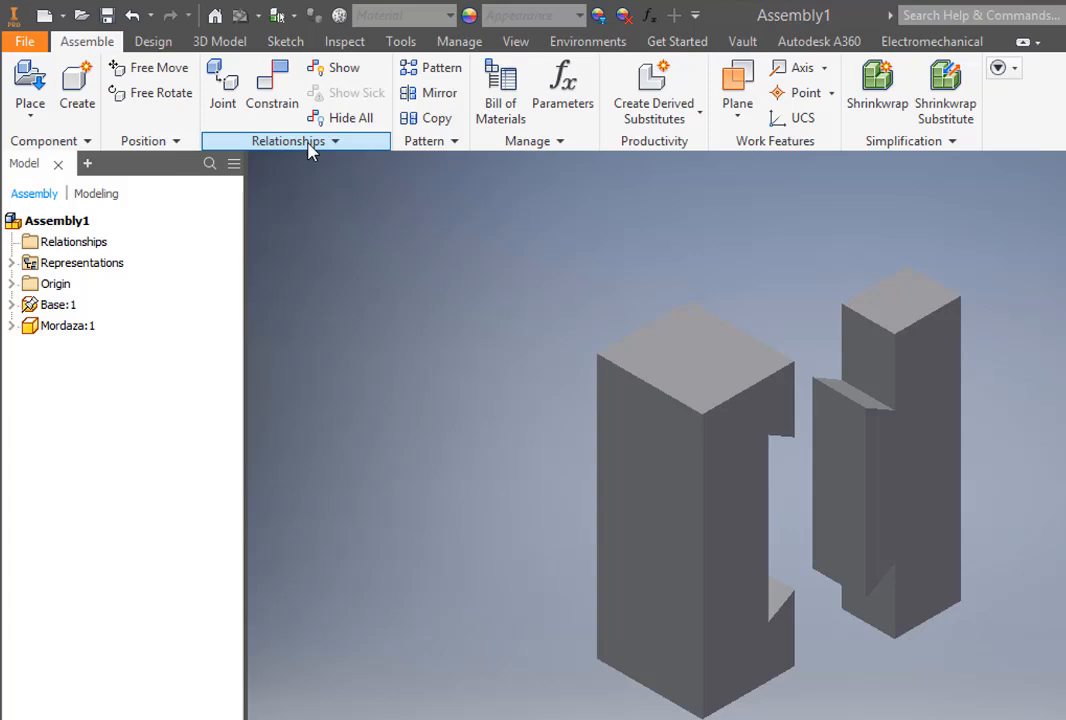
Step: Mate the Mordaza's shoulder face above the dovetail to the Base's face above the slot opening with a 0 mm offset
click(274, 104)
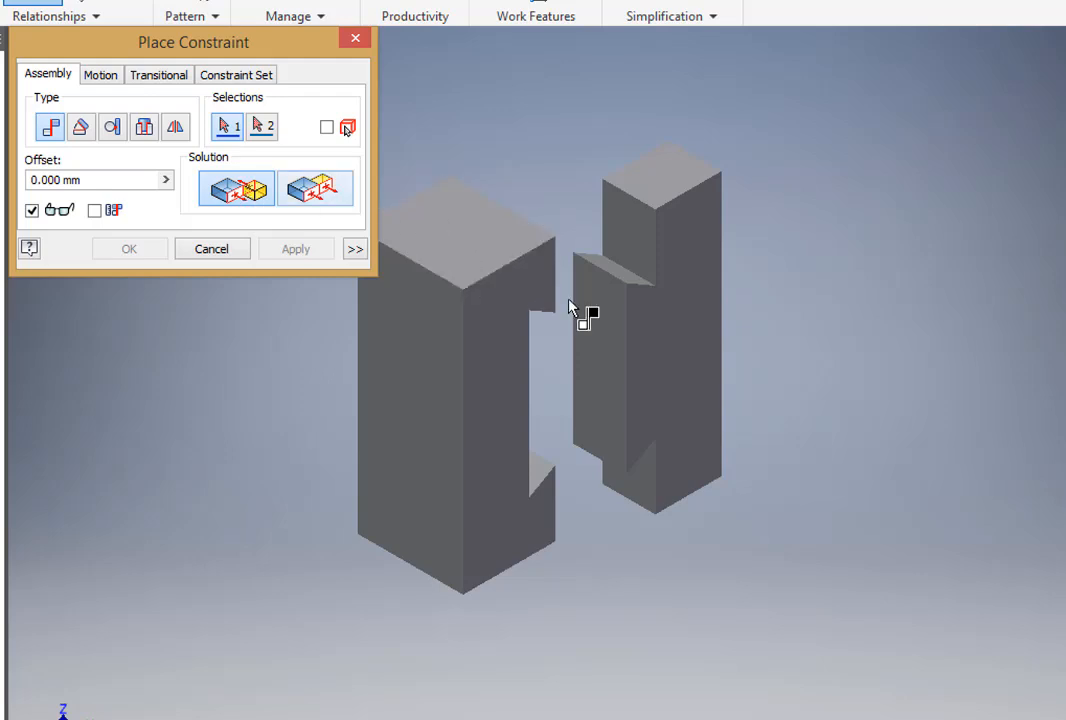
click(630, 232)
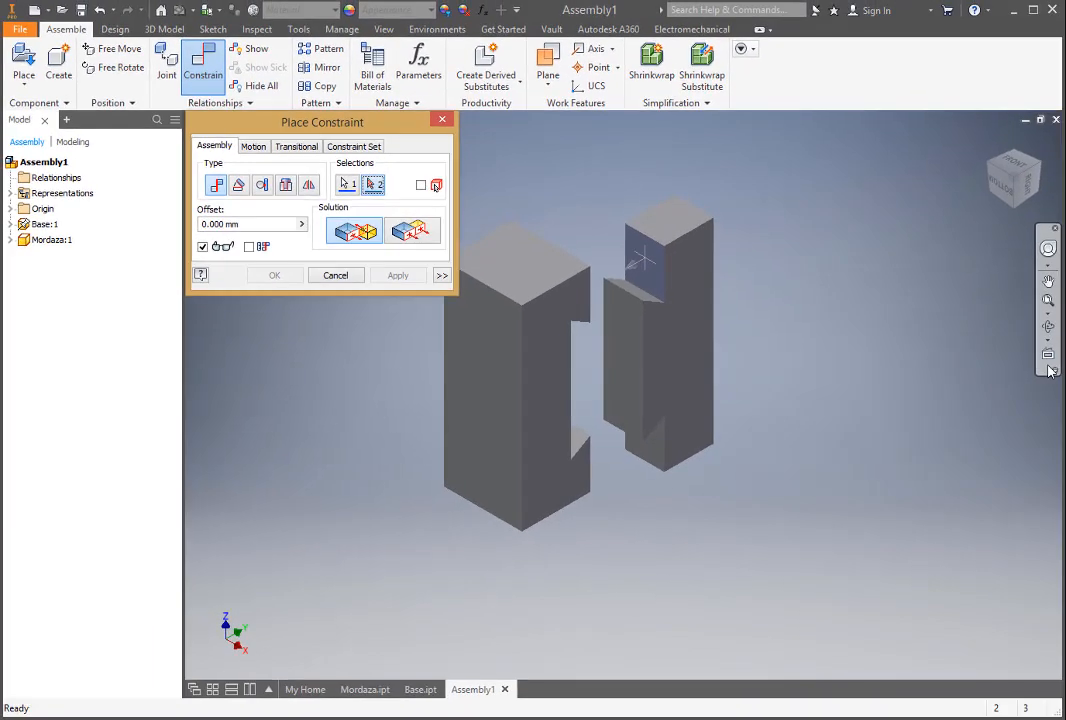
click(1048, 326)
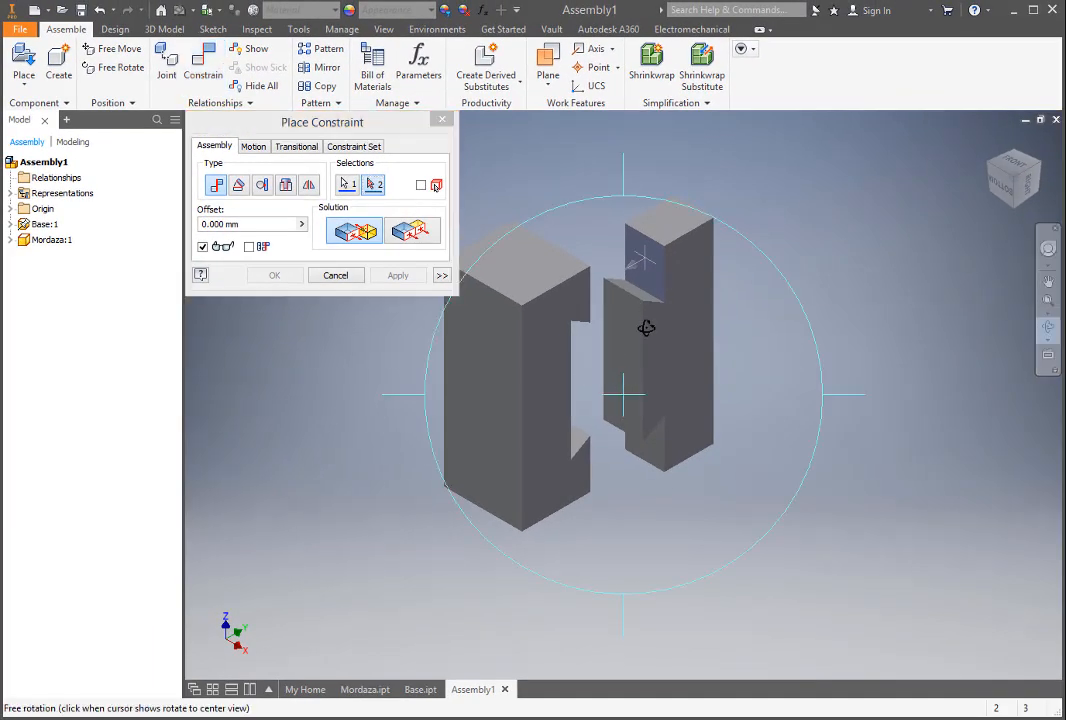
drag(655, 304, 554, 350)
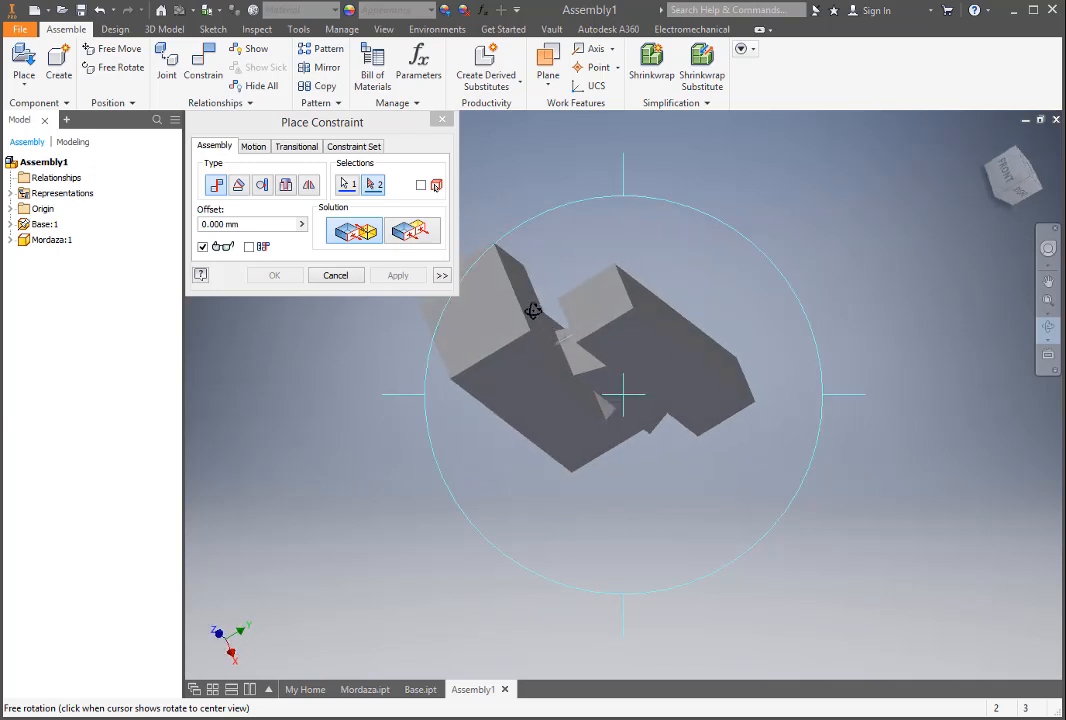
key(Escape)
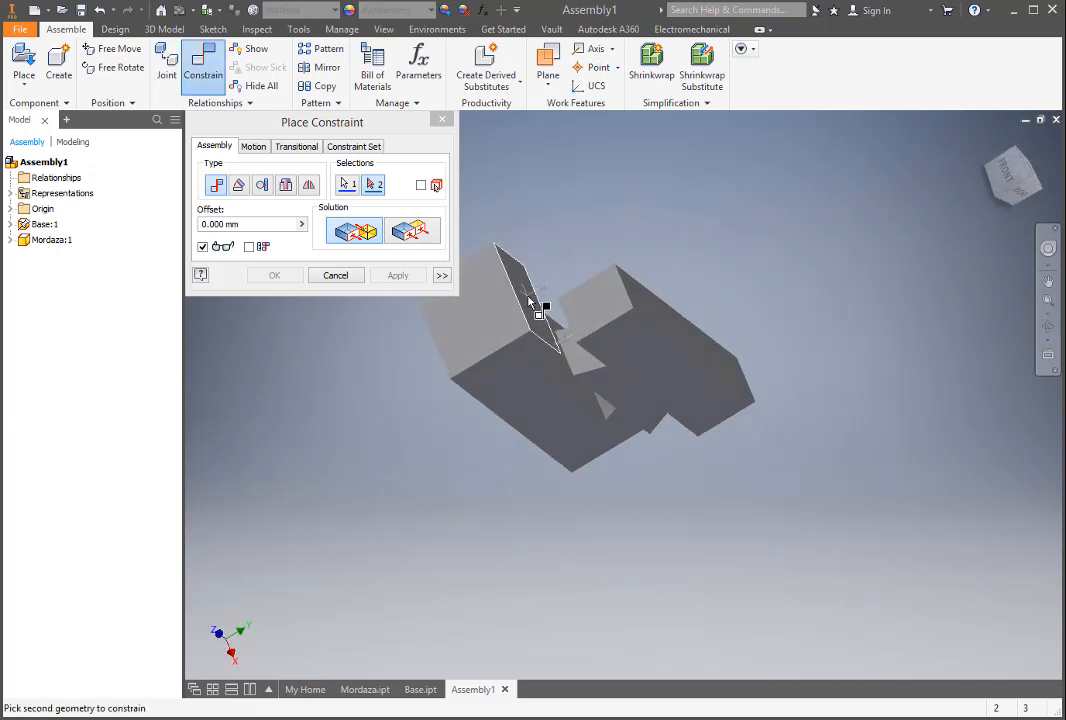
click(530, 300)
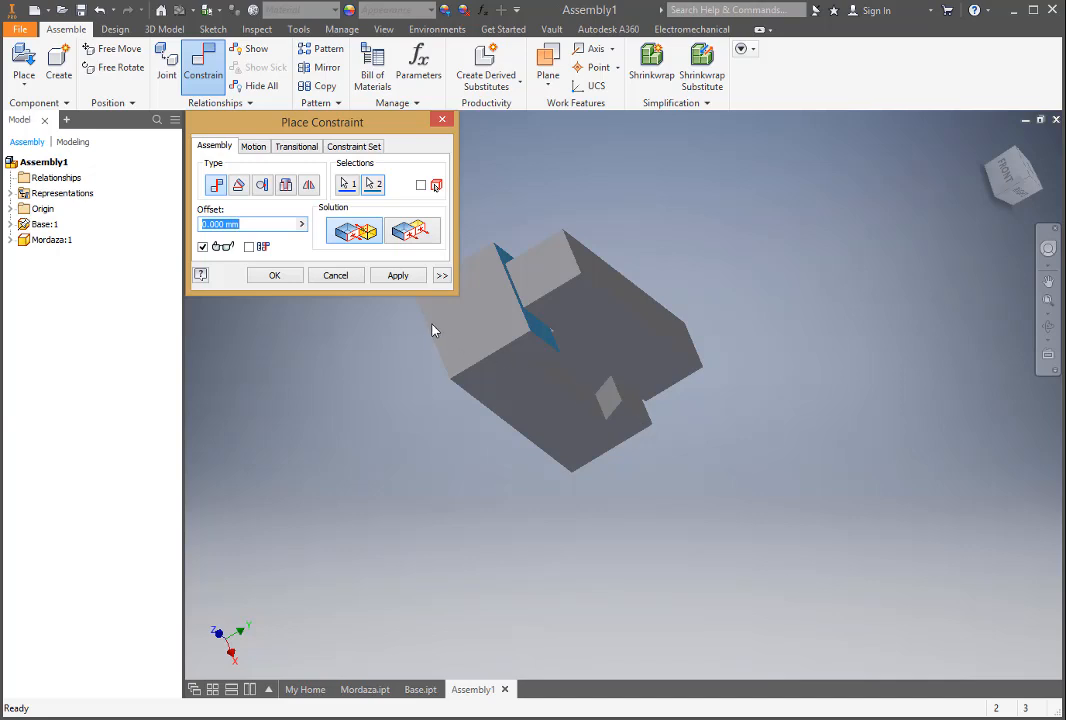
click(275, 276)
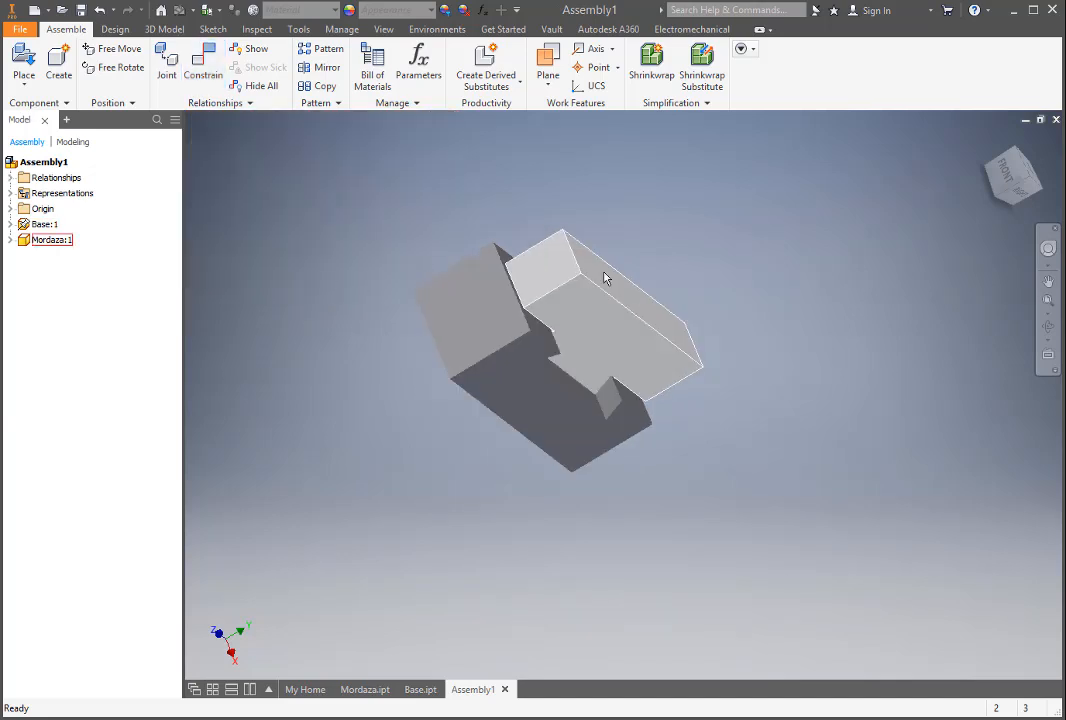
Step: Slide the Mordaza along the mated face until its dovetail roughly lines up with the Base's slot, checking the fit from the Right view
click(1012, 176)
drag(673, 402, 671, 326)
drag(649, 314, 660, 402)
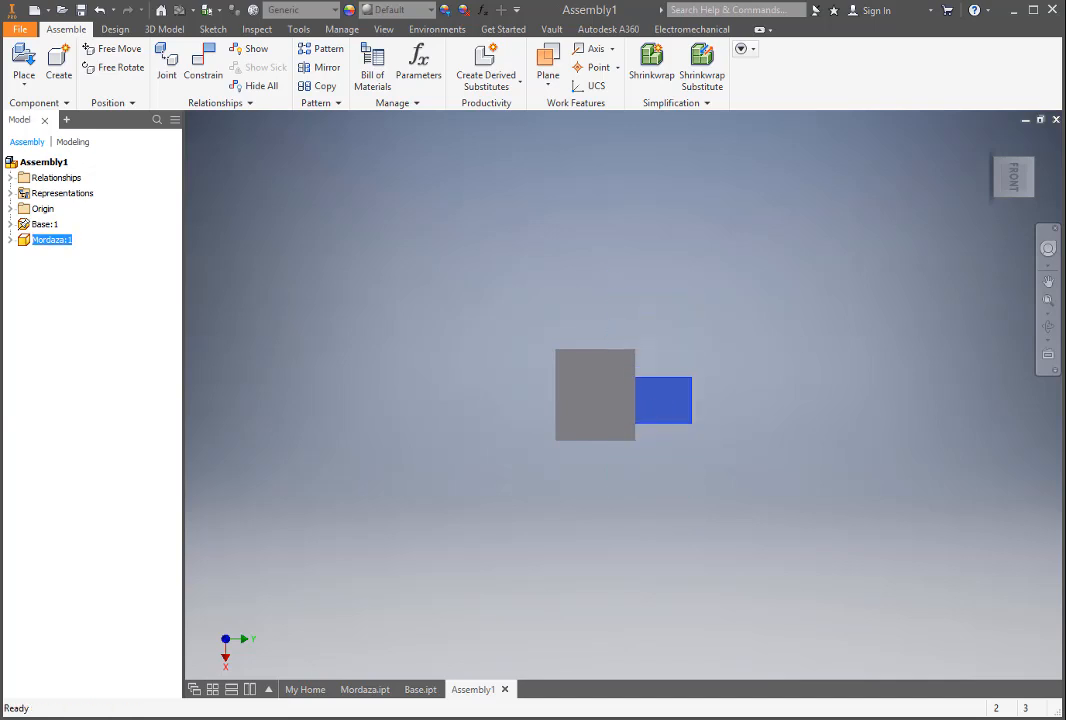
click(1018, 183)
click(1037, 143)
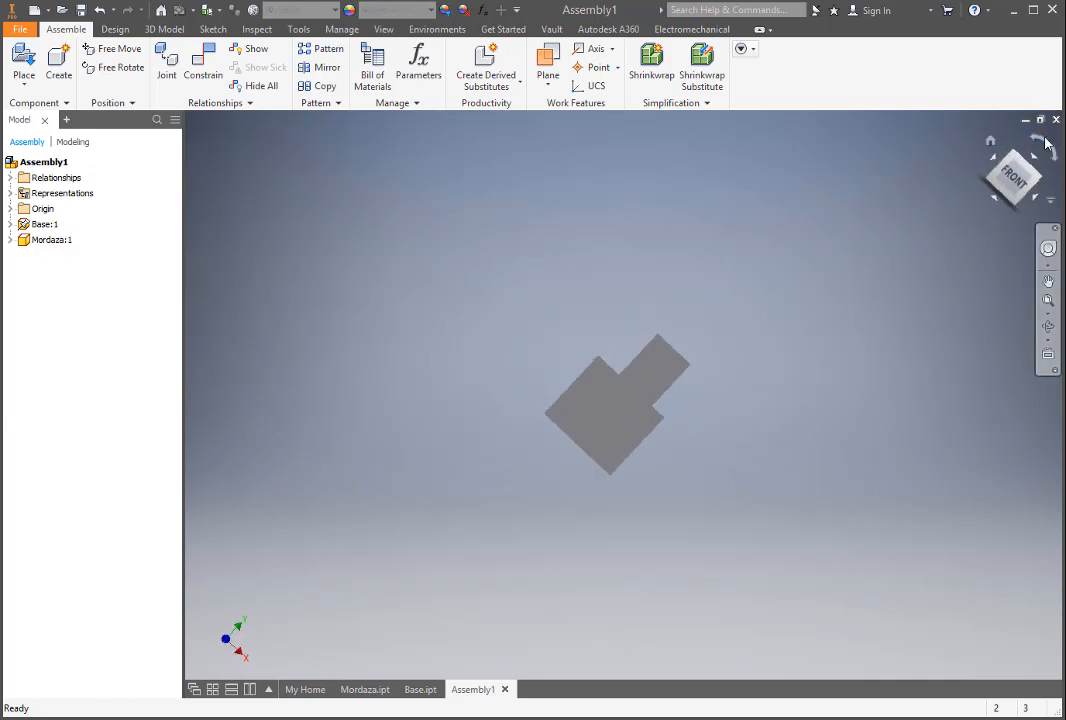
click(1043, 183)
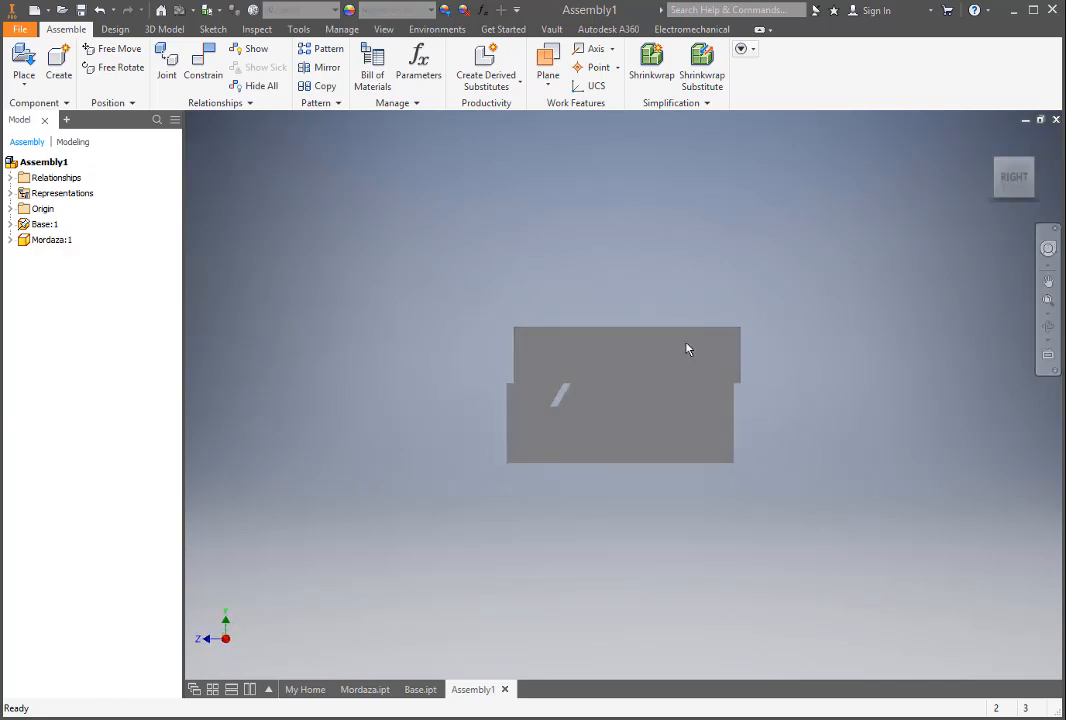
drag(673, 347, 494, 366)
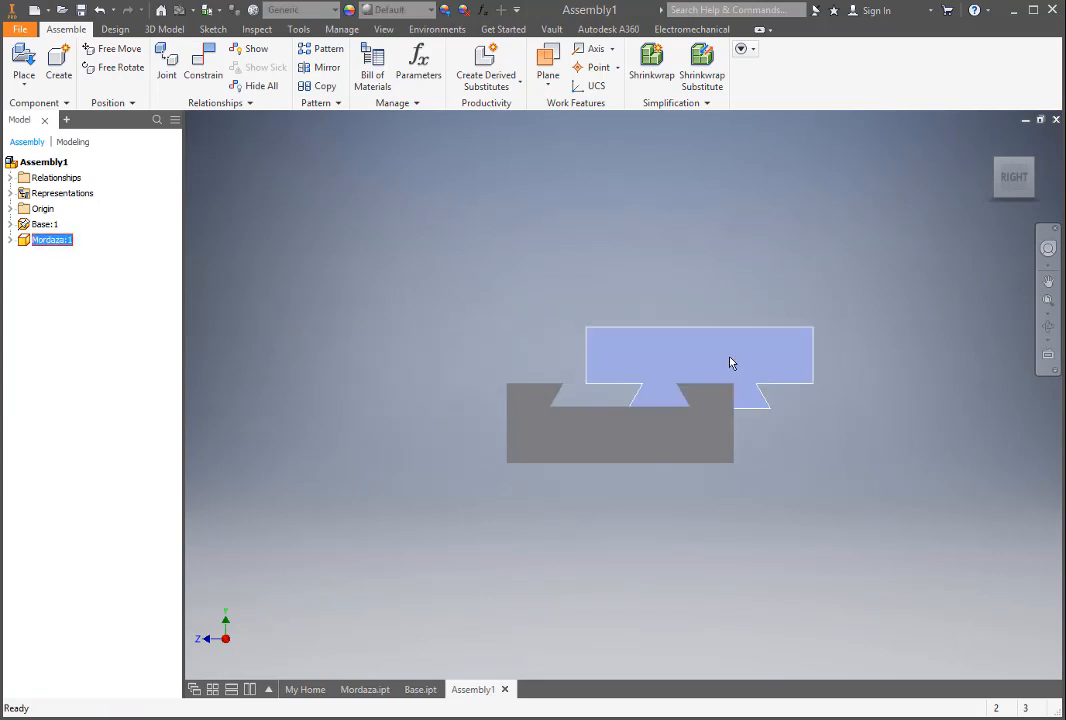
drag(730, 362, 658, 369)
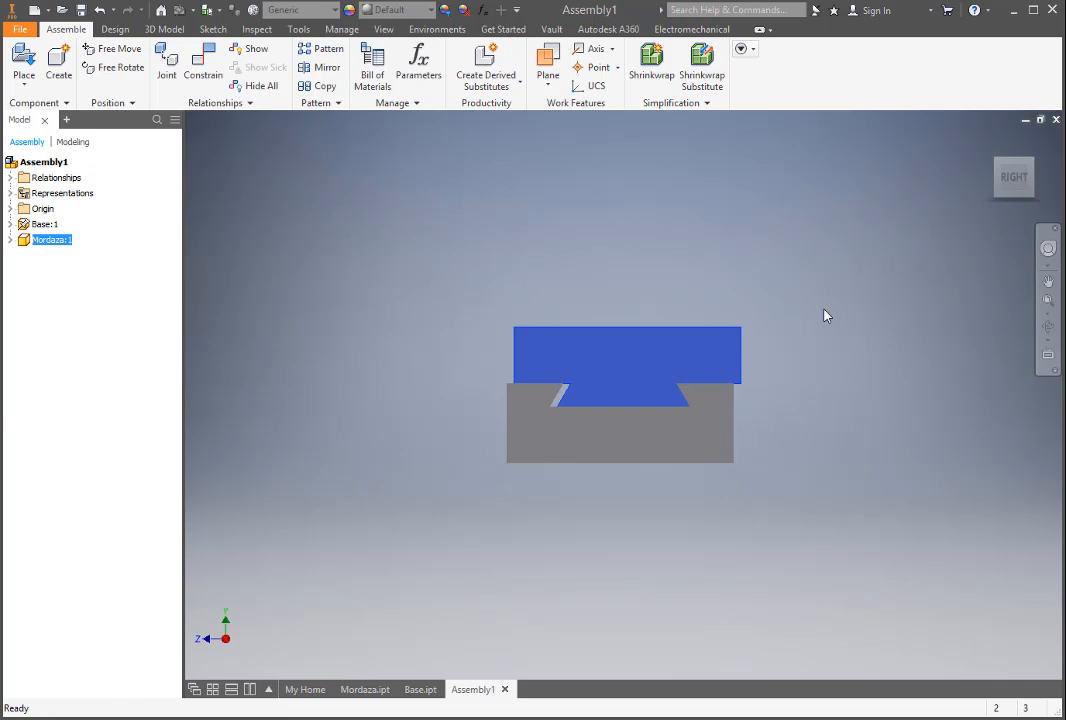
click(1024, 180)
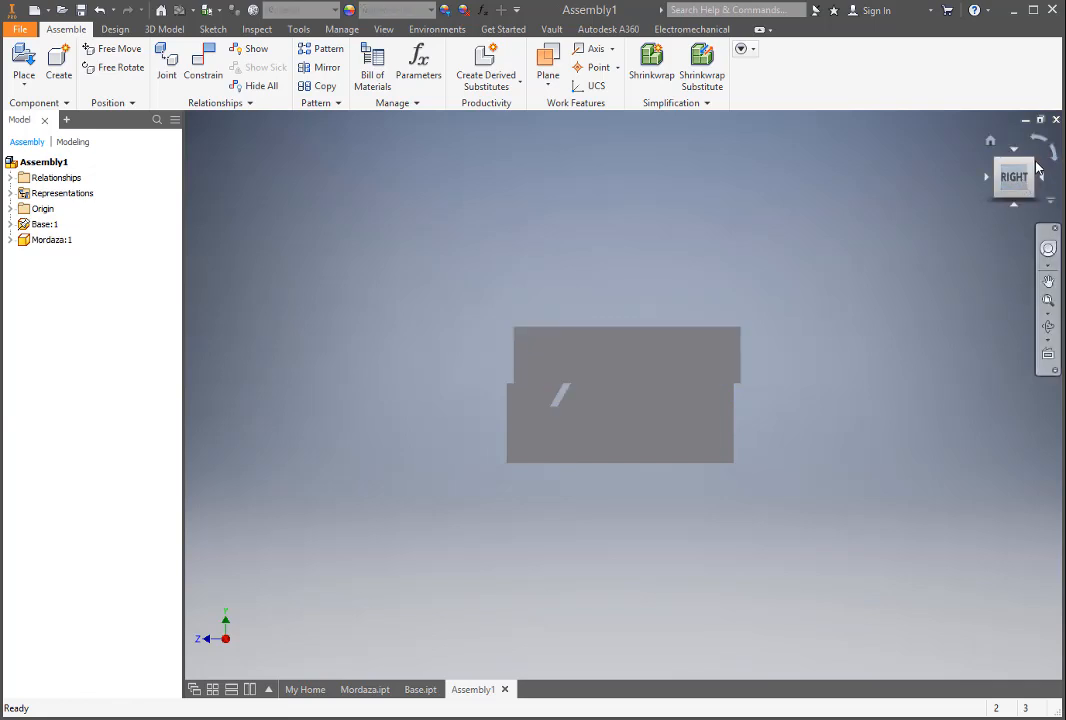
click(1033, 162)
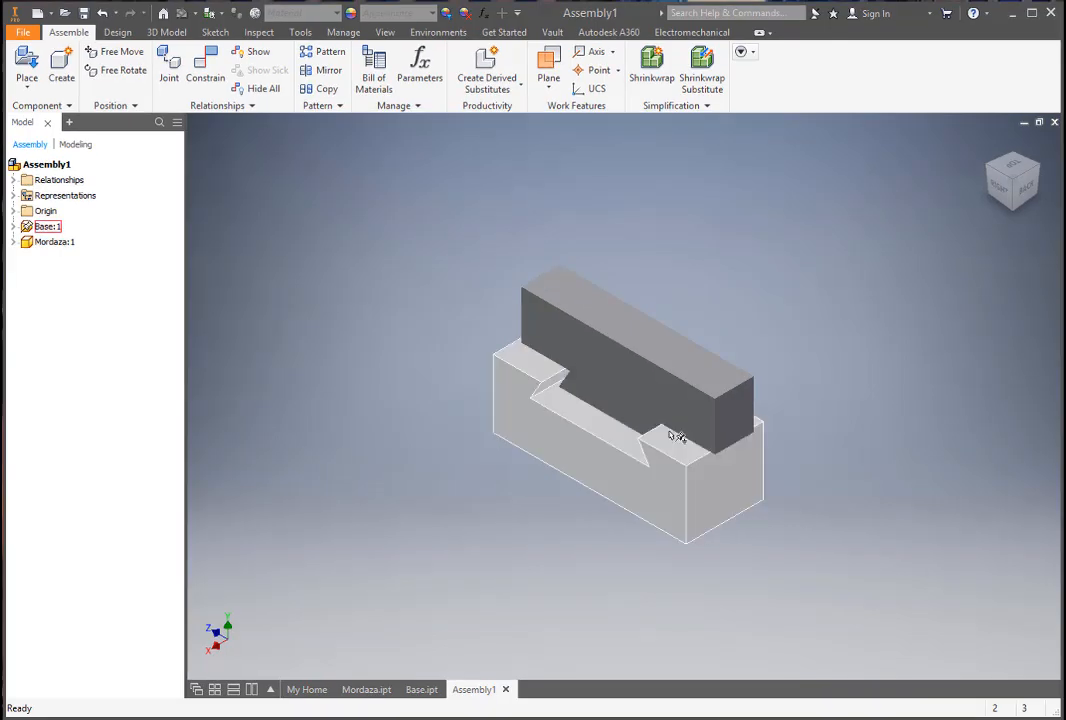
Step: Constrain the Mordaza's narrow end face flush with the Base's matching end face at a 0 mm offset
click(215, 77)
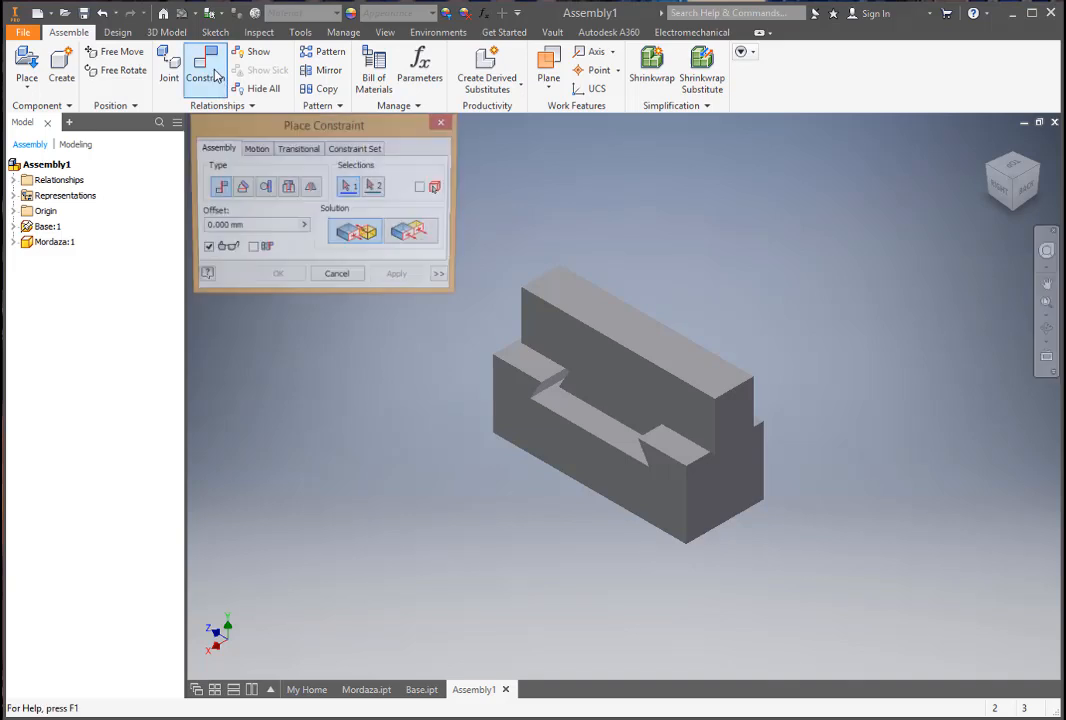
click(415, 234)
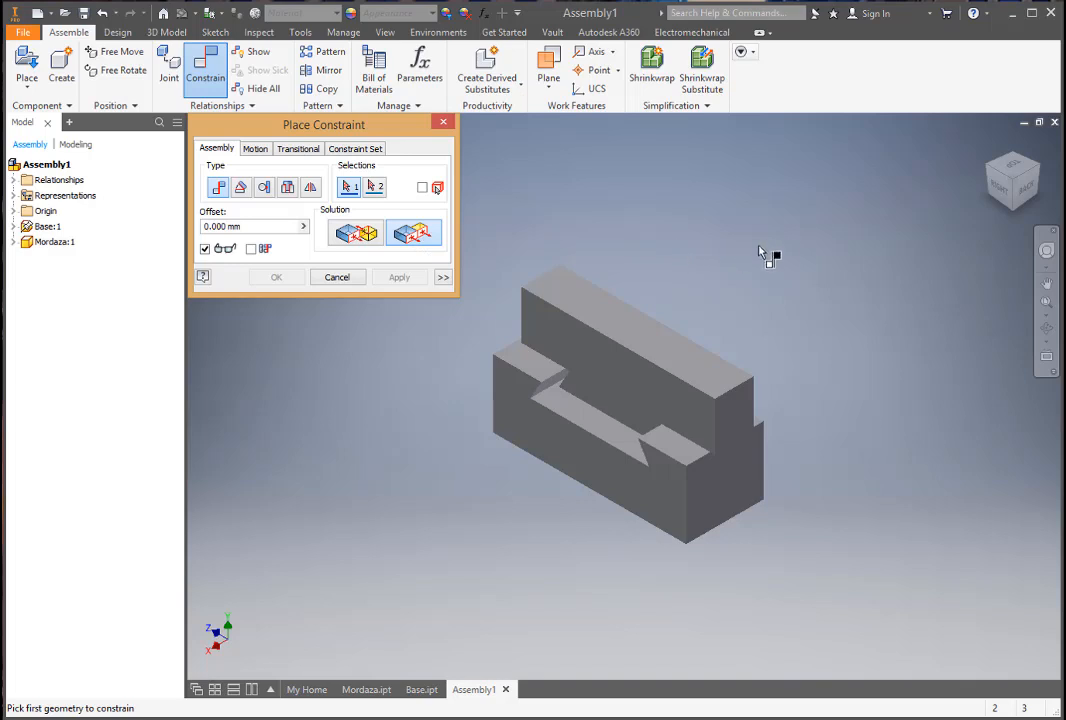
click(745, 425)
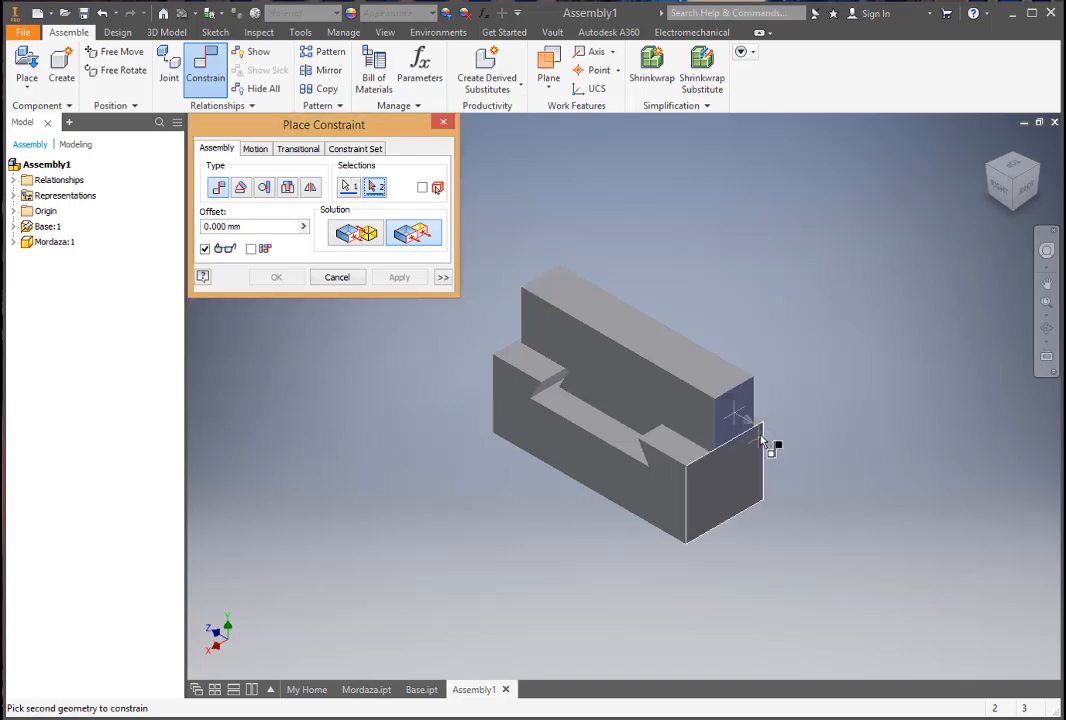
click(734, 492)
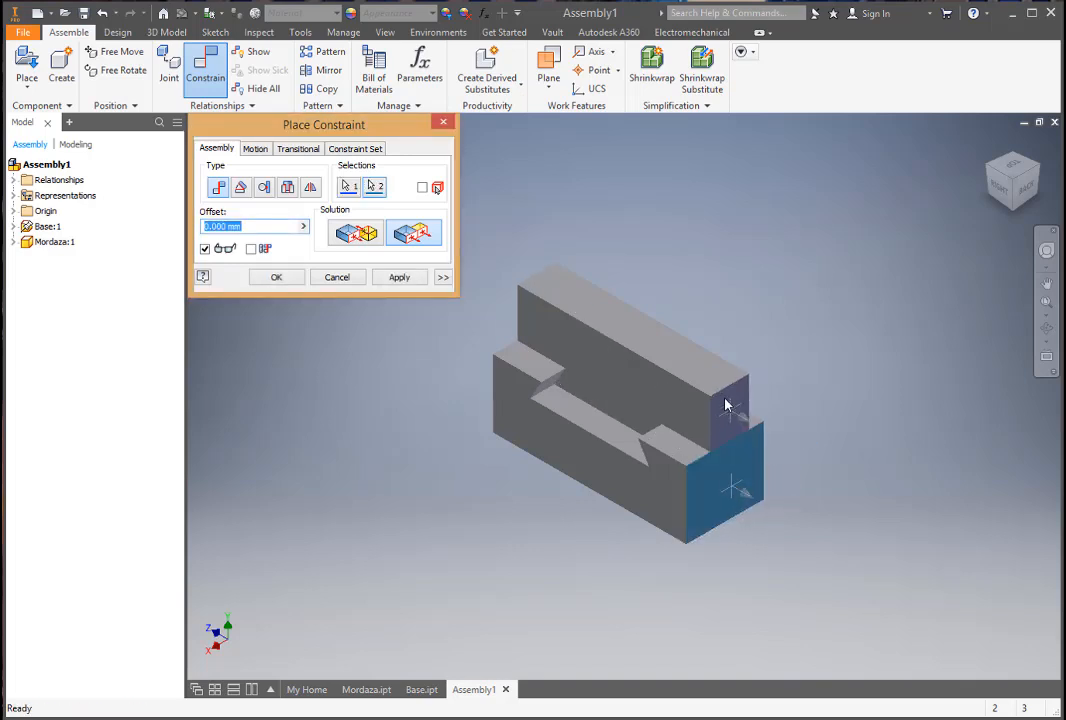
click(277, 279)
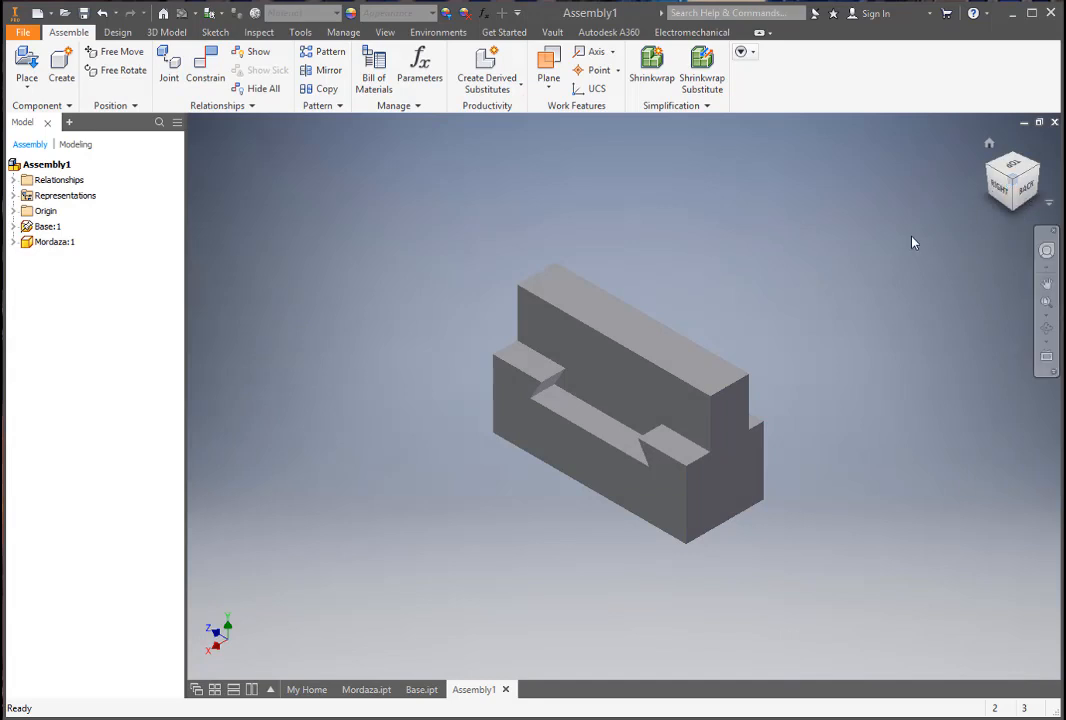
Step: Test the Mordaza's remaining travel by sliding it back and forth along the Base's slot, inspecting it from the Right, Back and corner views
drag(647, 350, 686, 388)
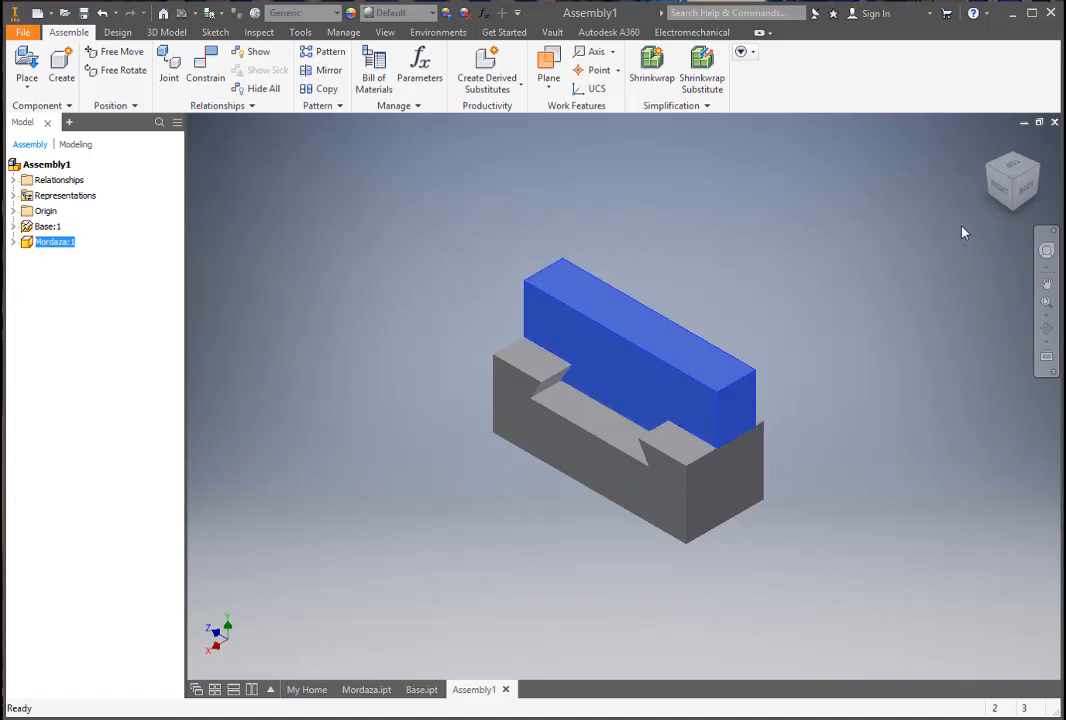
click(1008, 192)
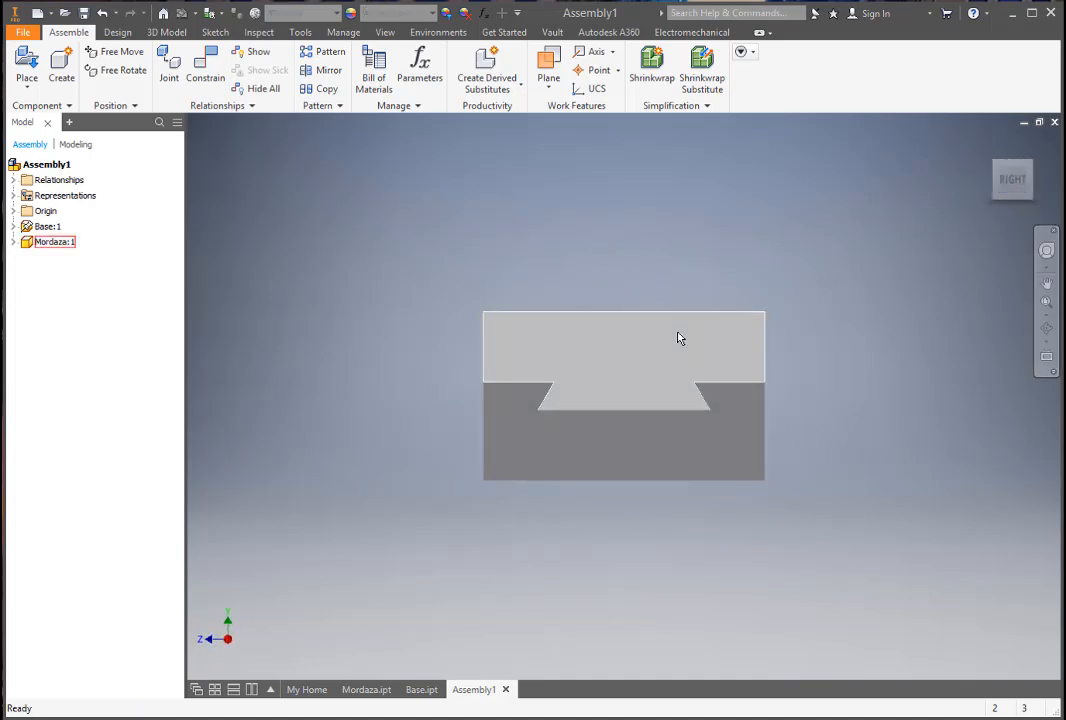
click(677, 338)
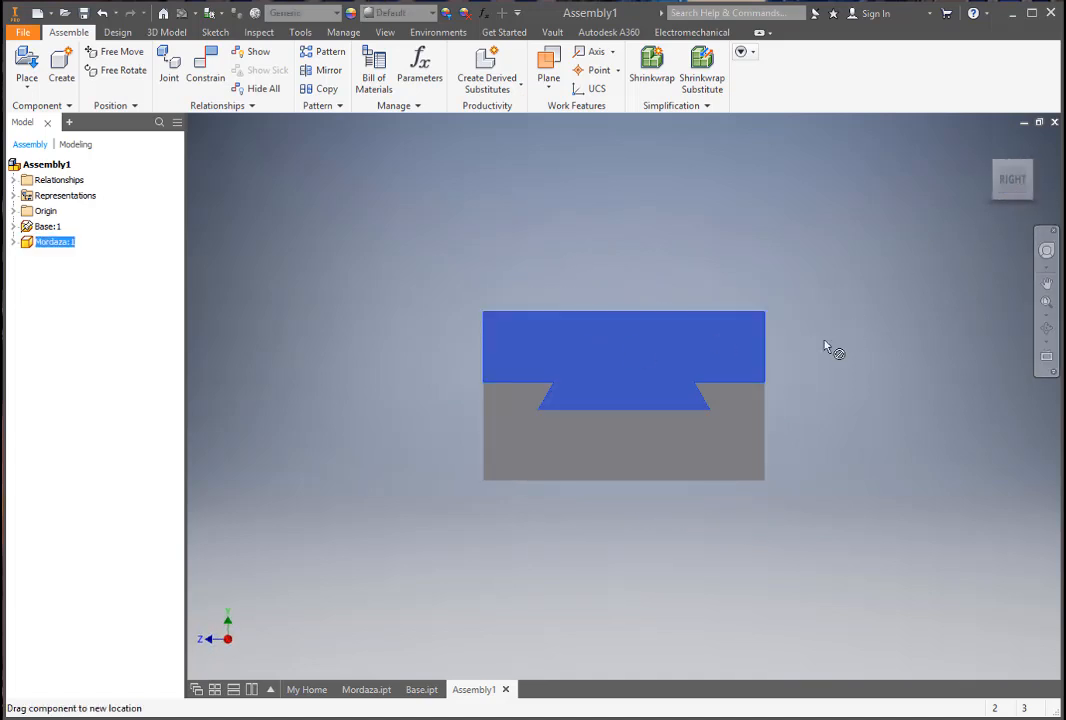
click(1030, 168)
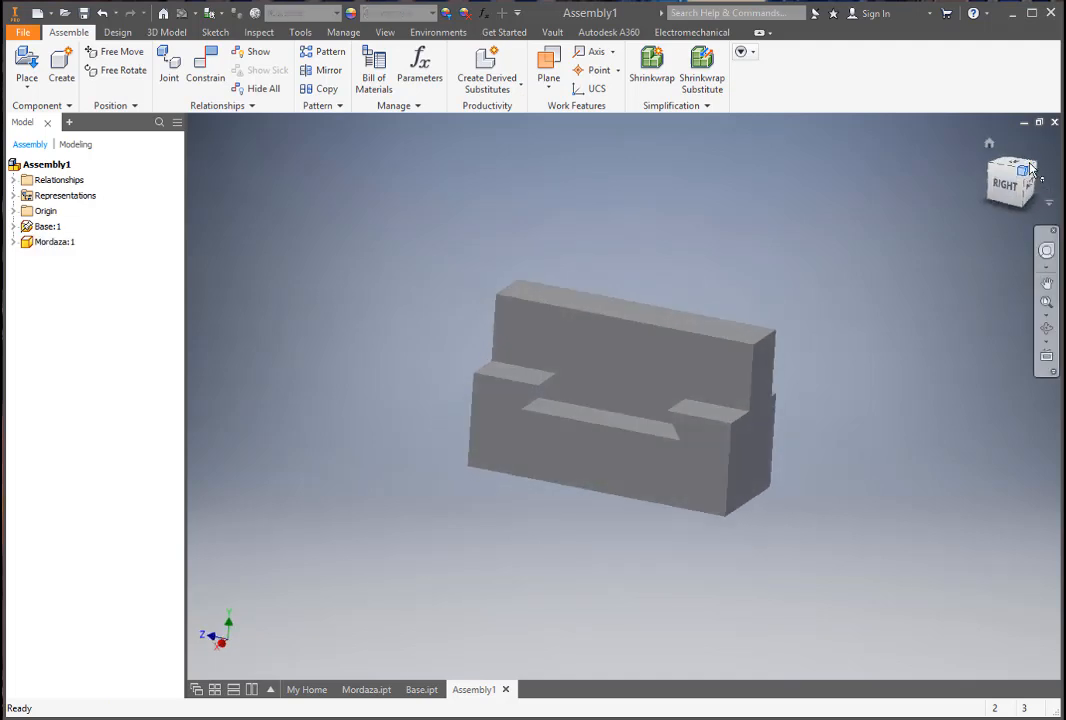
drag(633, 335, 664, 400)
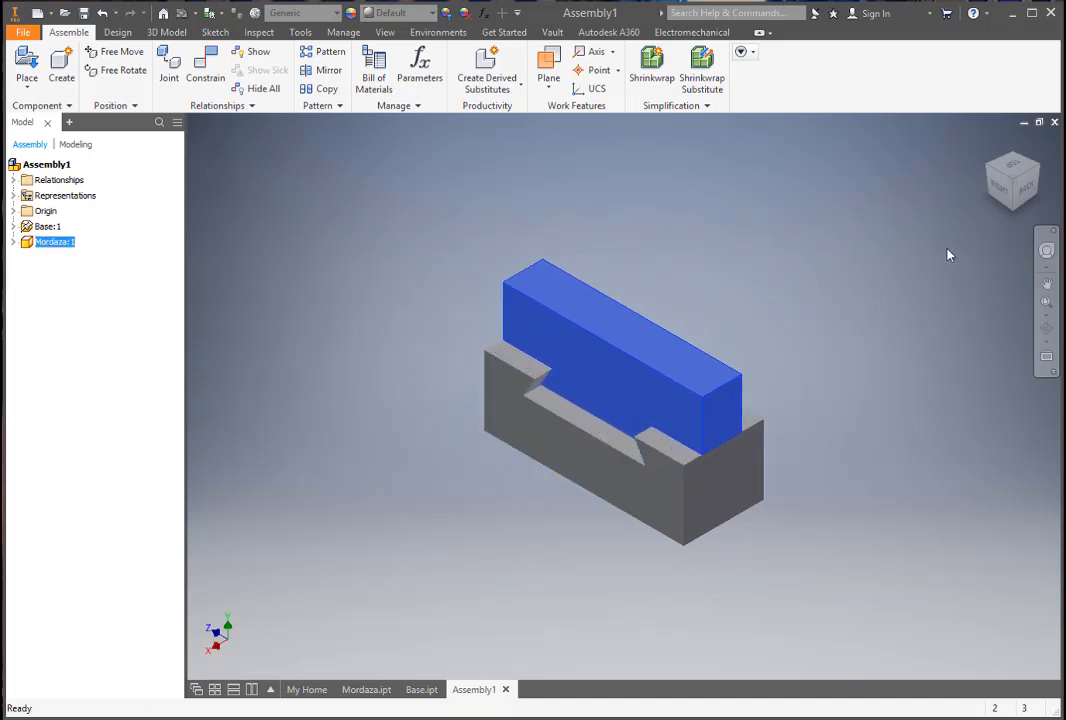
click(1028, 188)
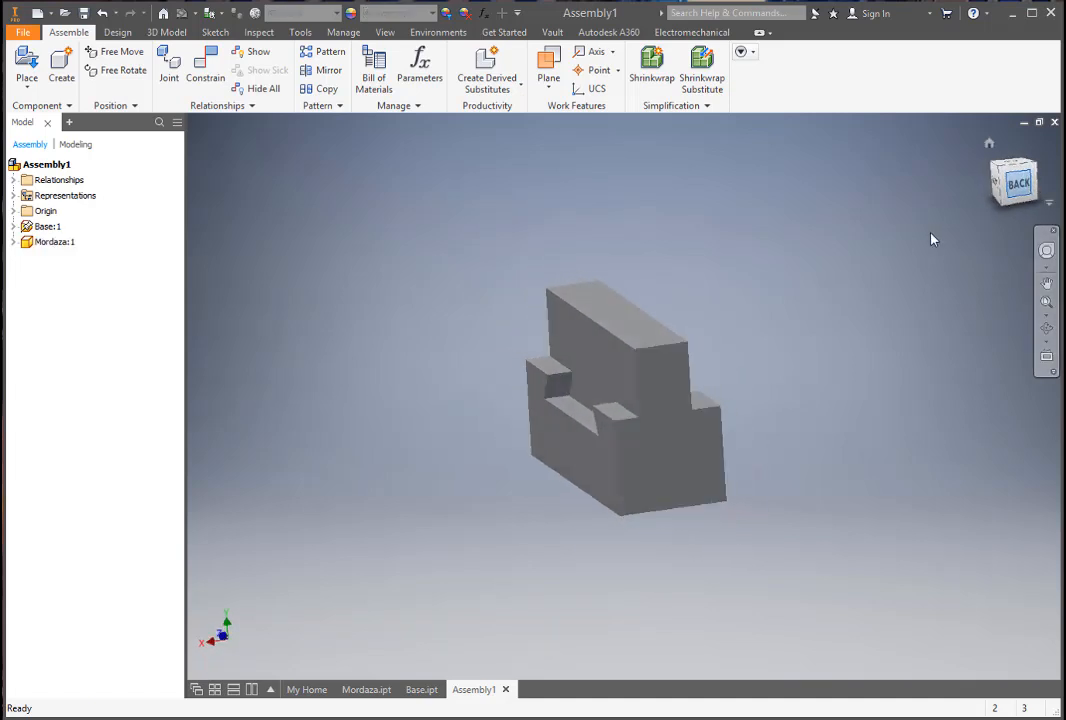
drag(614, 366, 616, 332)
click(1012, 147)
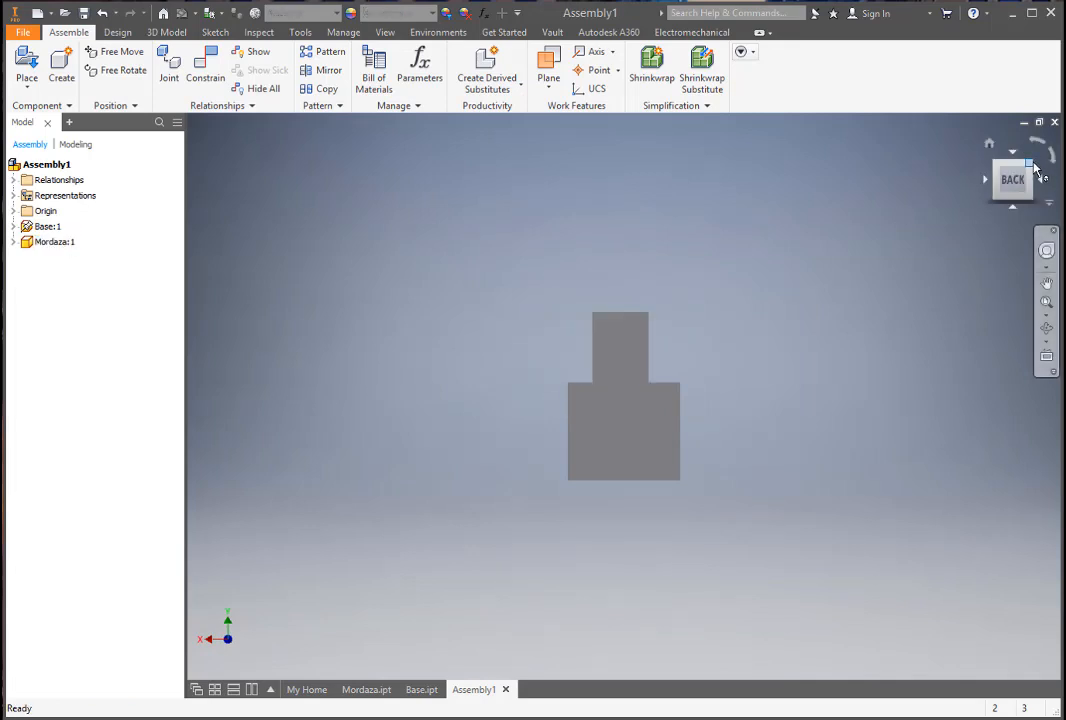
click(1035, 166)
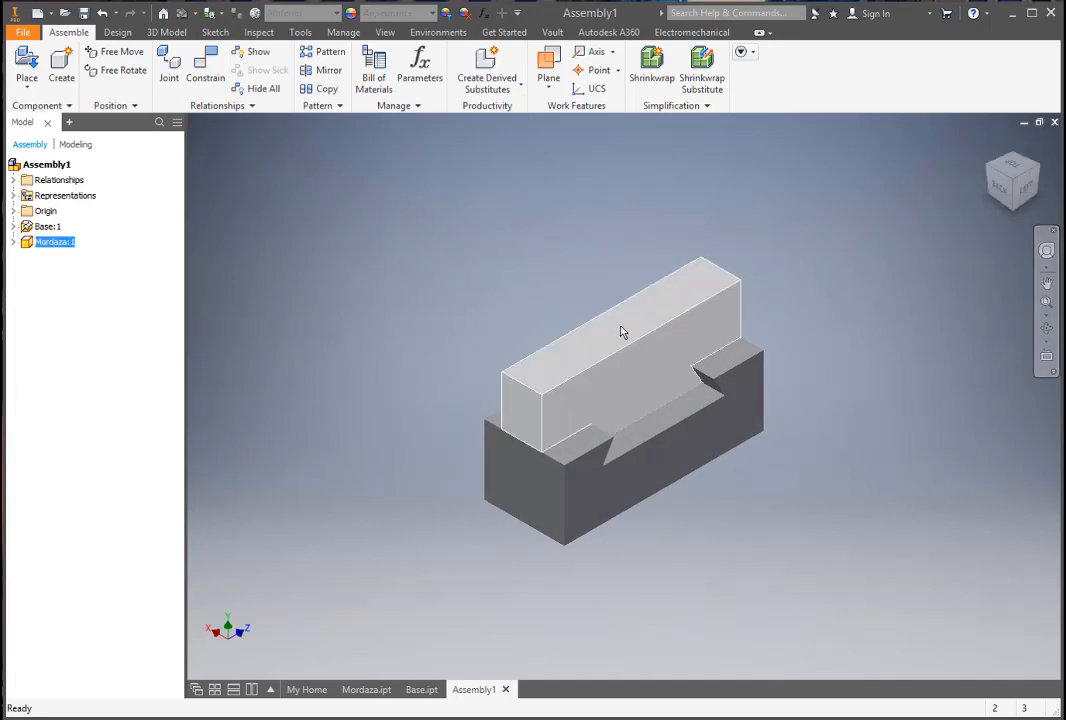
drag(621, 331, 738, 500)
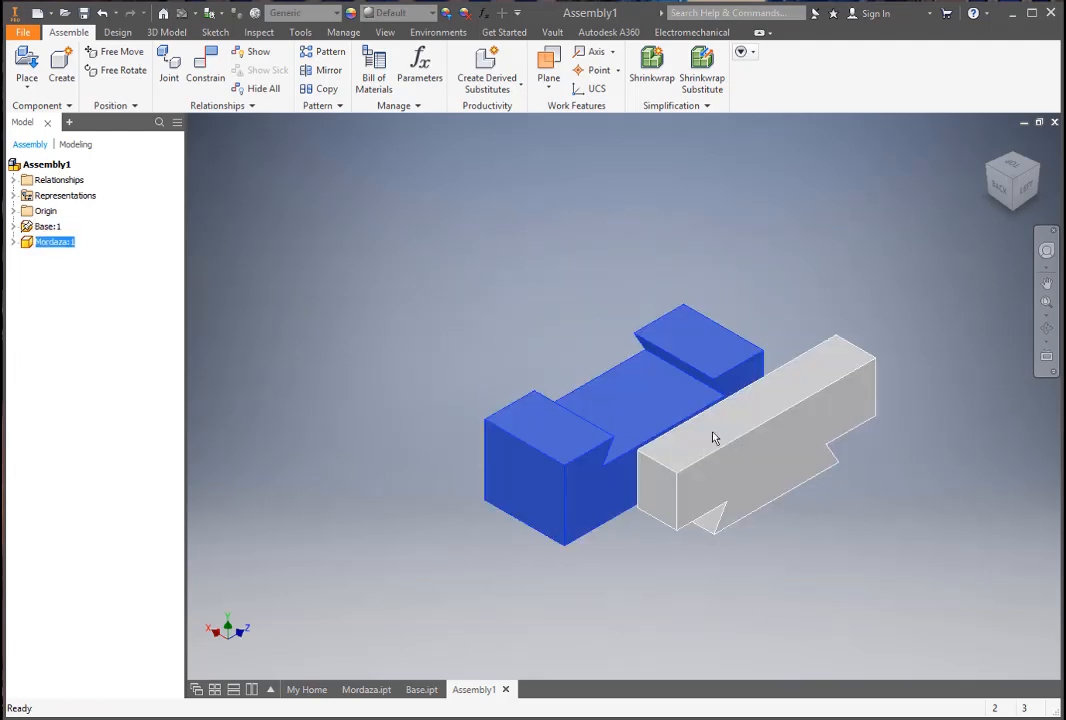
drag(711, 435, 590, 354)
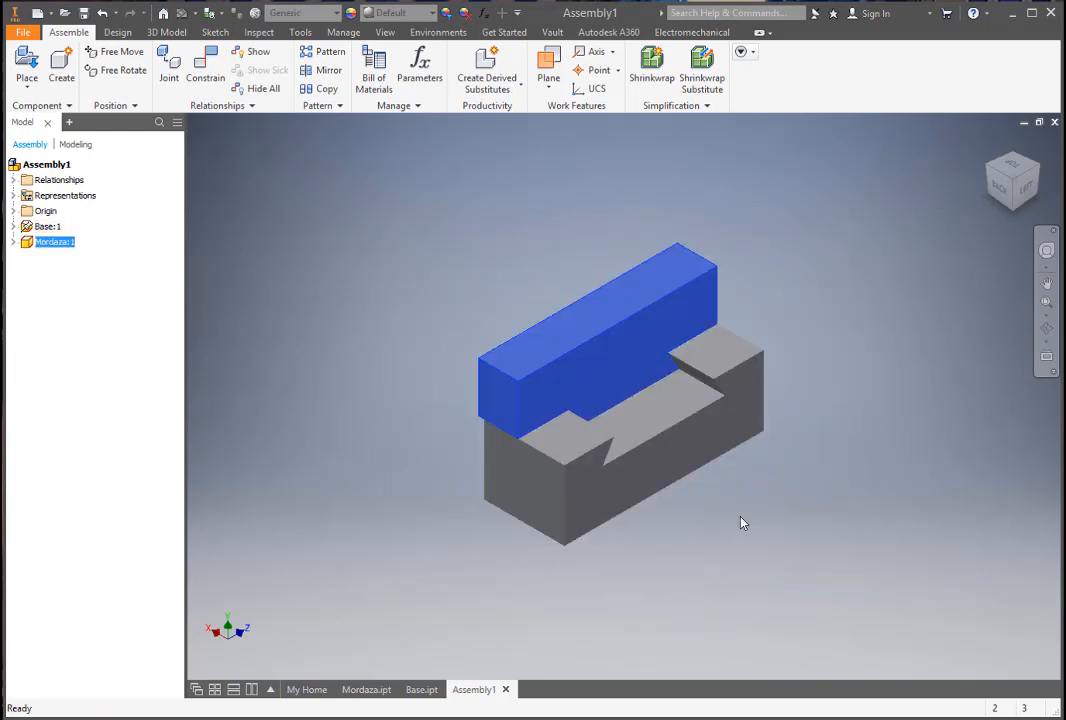